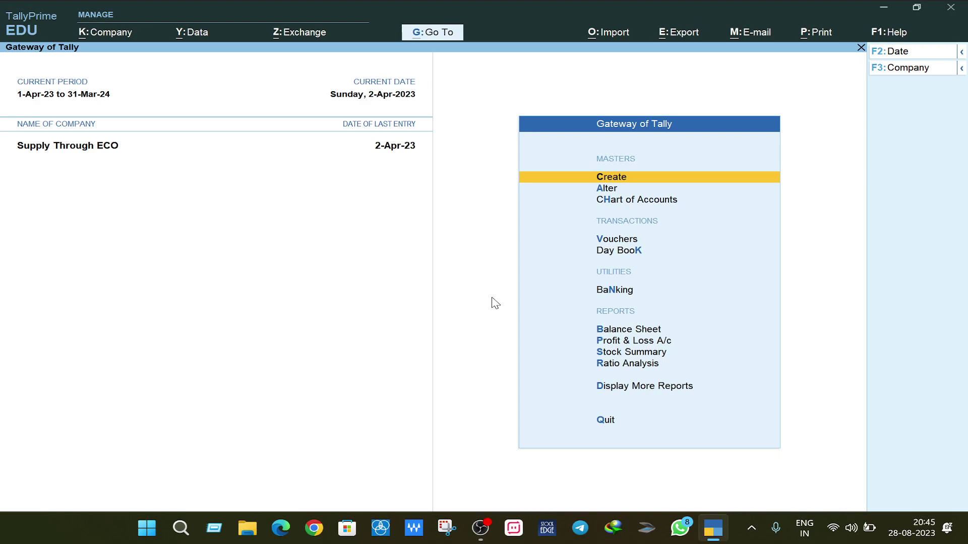
# Open the second Amazon sales voucher, the 2,36,000.00 entry dated 2-Apr-23, from the Day Book.
pyautogui.click(655, 392)
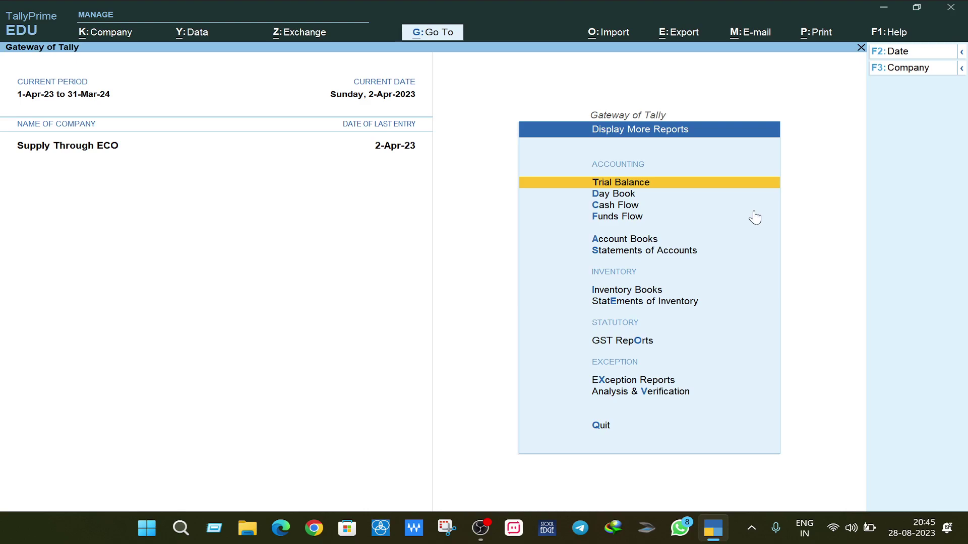
pyautogui.press('Down')
pyautogui.press('Return')
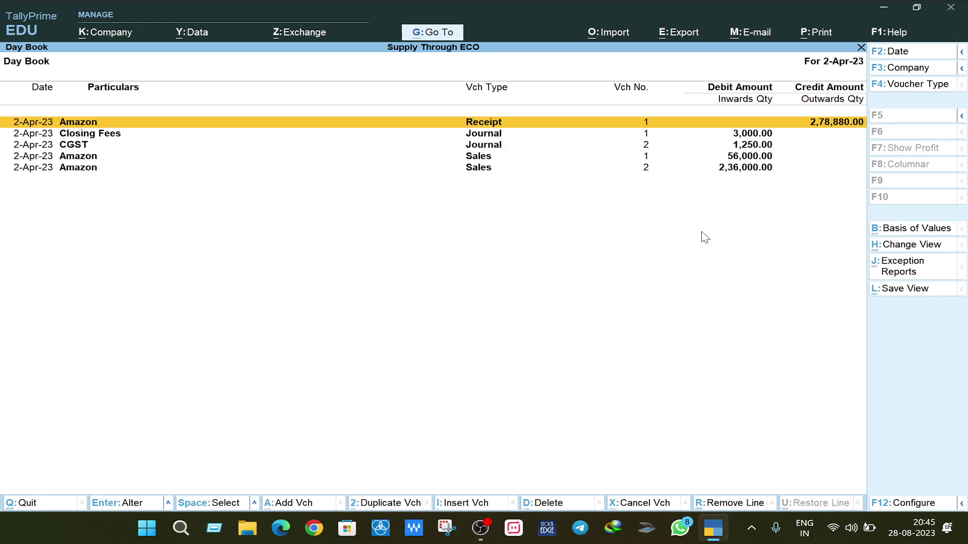
pyautogui.press('Down')
pyautogui.press('Down')
pyautogui.press('Down')
pyautogui.press('Down')
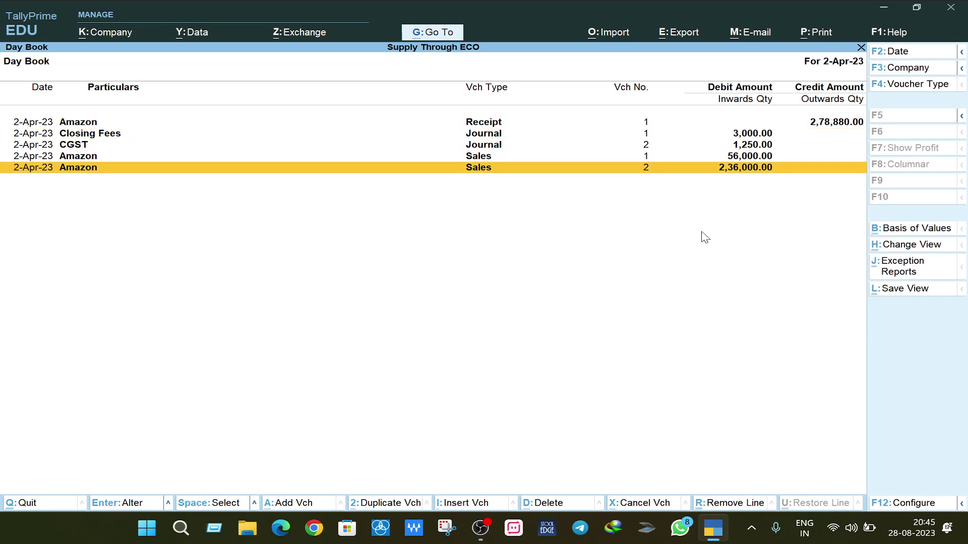
pyautogui.press('Return')
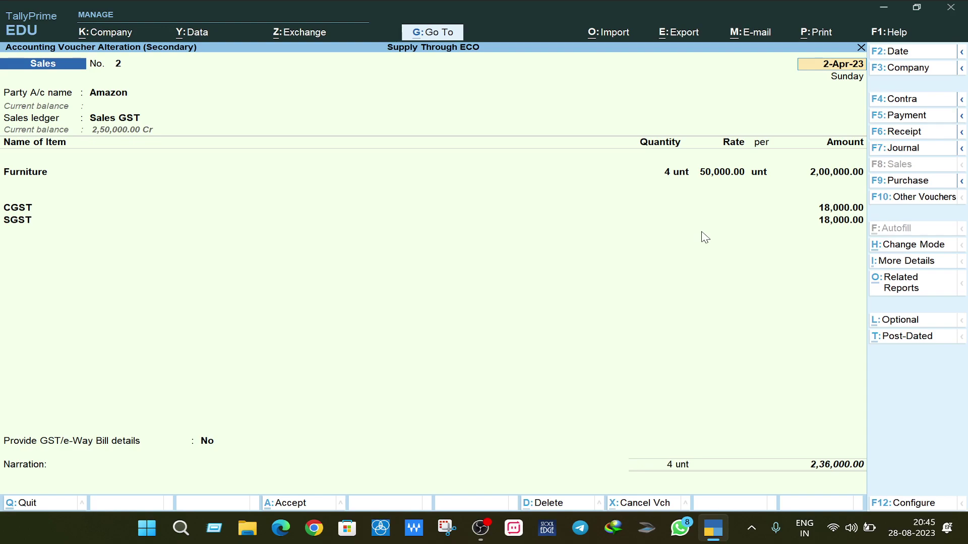
# Open the Amazon party ledger from the voucher and review its group, bill-by-bill and credit period settings.
pyautogui.press('Return')
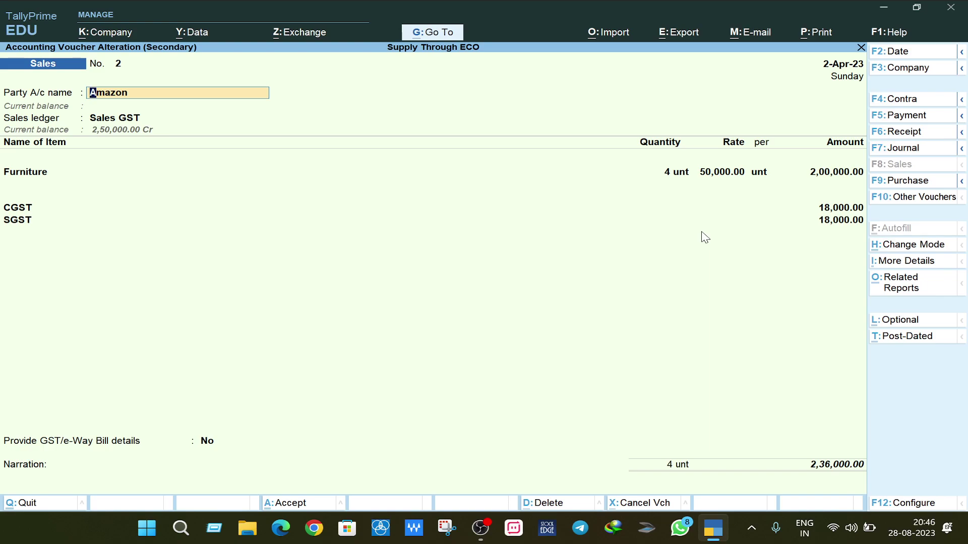
pyautogui.hotkey('ctrl', 'Return')
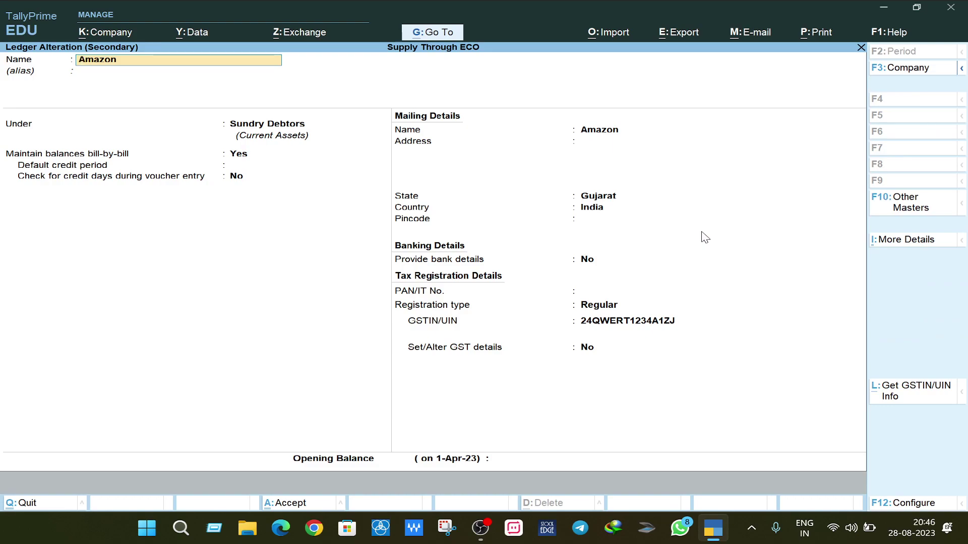
pyautogui.press('Return')
pyautogui.press('Return')
pyautogui.press('Return')
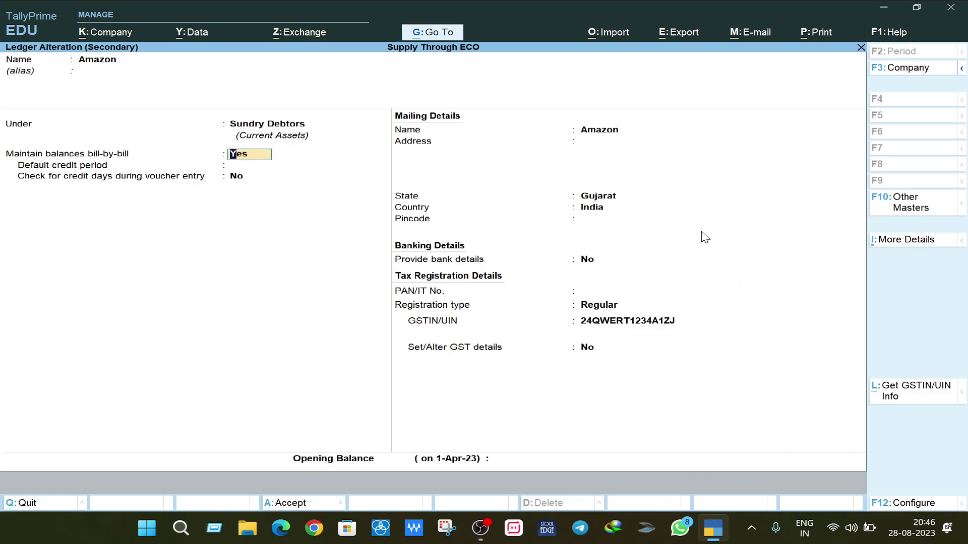
pyautogui.press('Return')
pyautogui.press('Return')
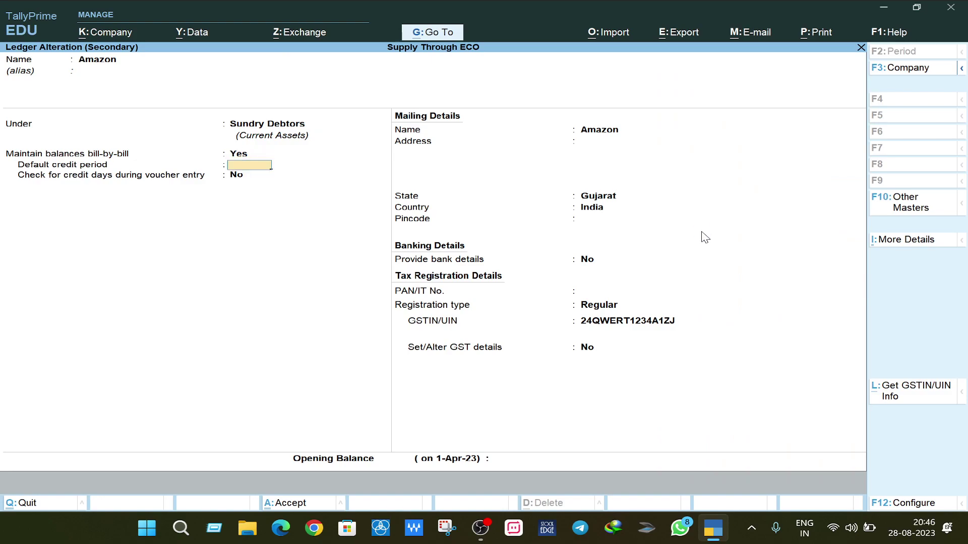
pyautogui.press('Return')
pyautogui.press('Return')
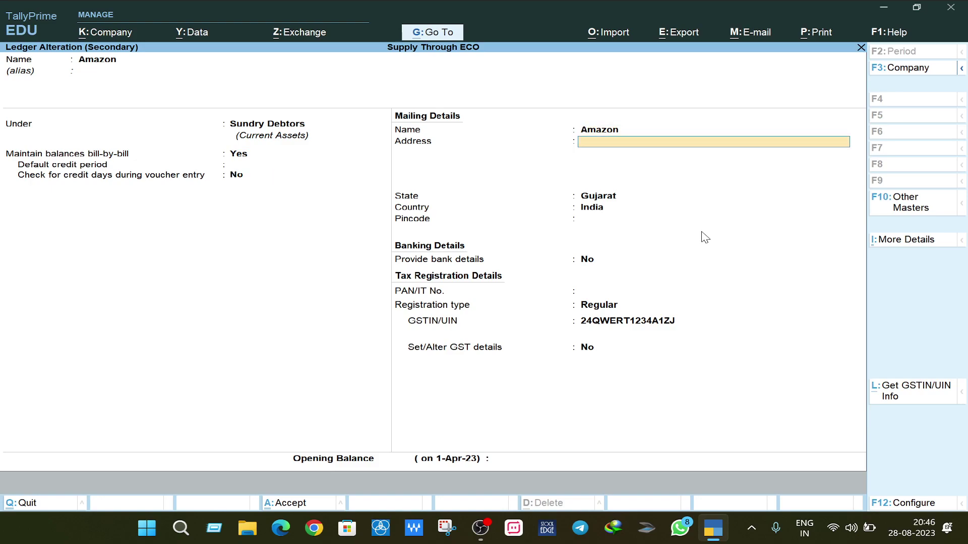
# Review the Amazon ledger's address, state, country, bank and tax registration fields.
pyautogui.press('Return')
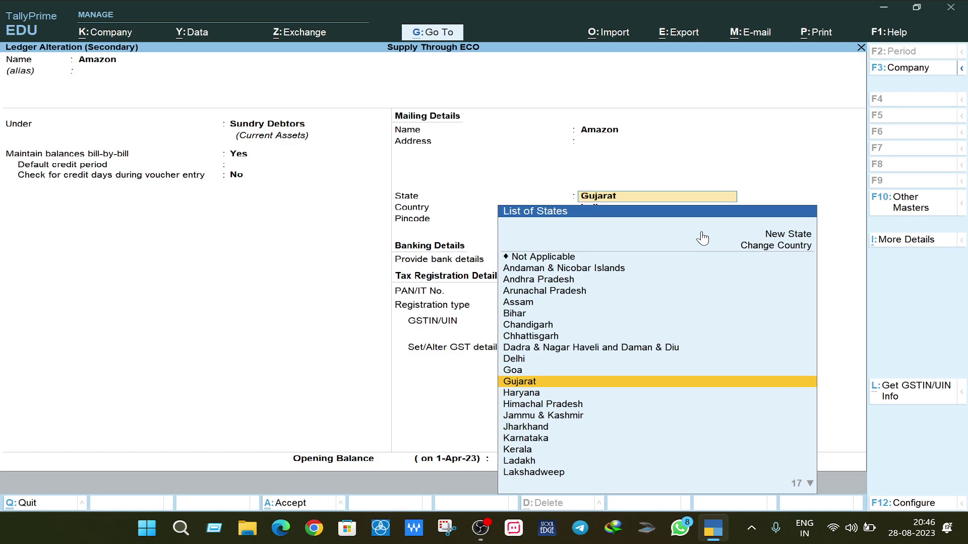
pyautogui.press('Return')
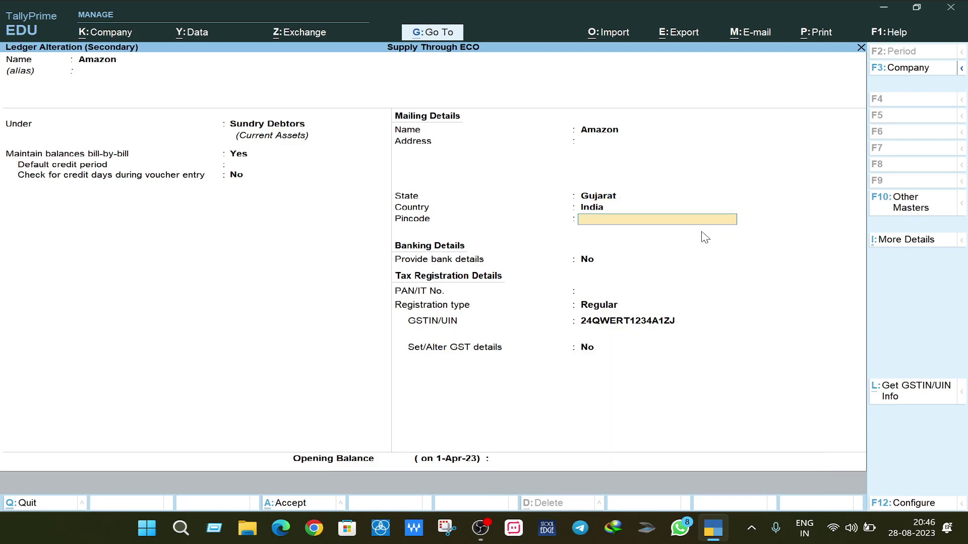
pyautogui.press('BackSpace')
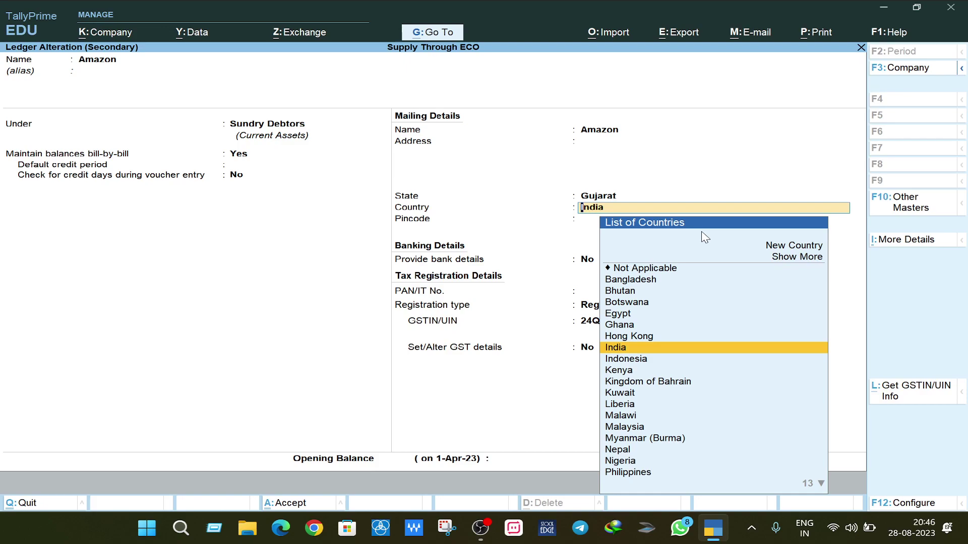
pyautogui.press('Return')
pyautogui.press('Return')
pyautogui.press('Return')
pyautogui.press('Return')
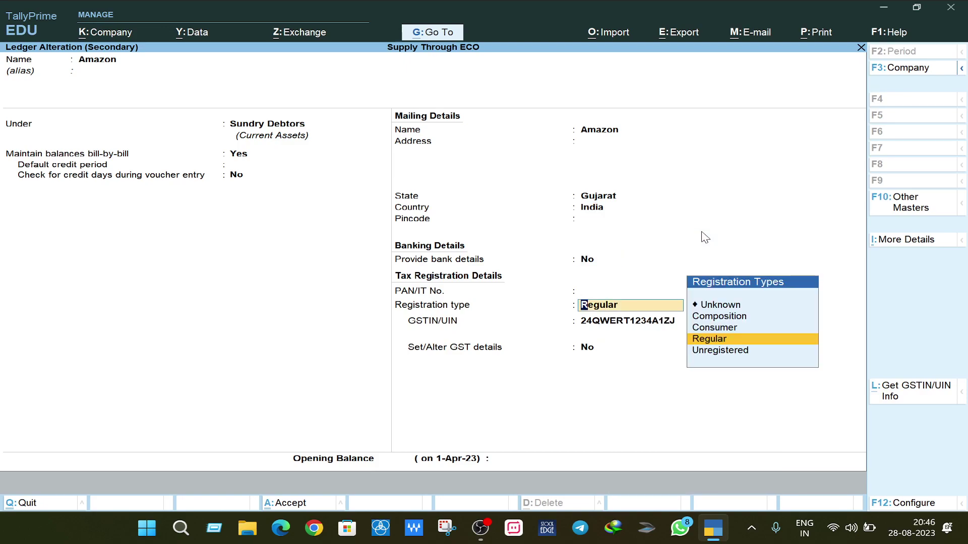
pyautogui.press('Return')
pyautogui.press('Return')
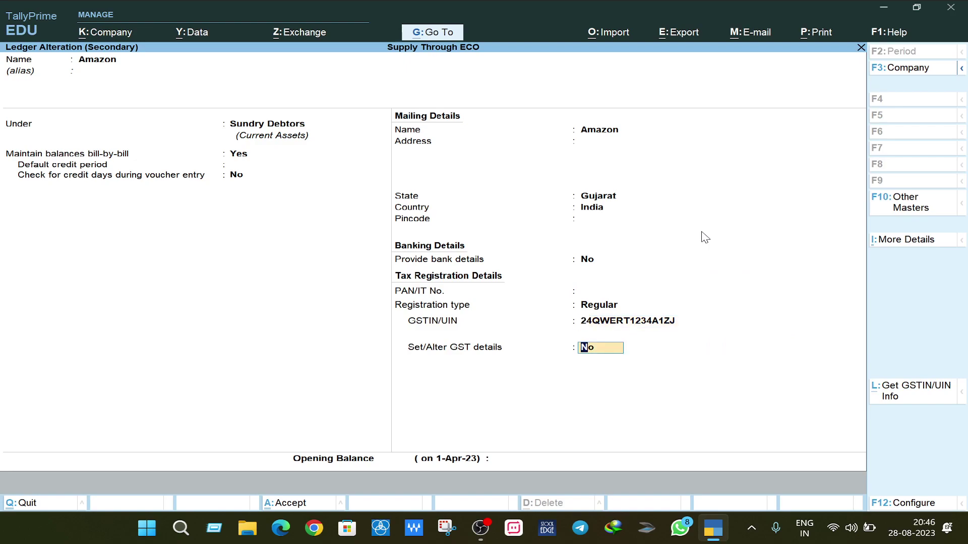
# Enable Set/Alter GST details for the Amazon ledger, keep it marked as an e-commerce operator, and save the ledger.
pyautogui.write('y')
pyautogui.press('Return')
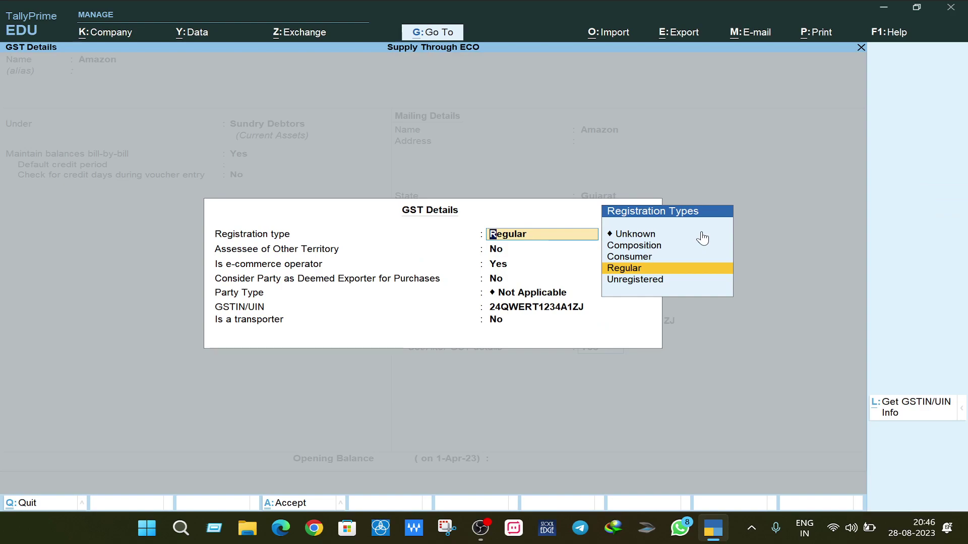
pyautogui.press('Return')
pyautogui.press('Return')
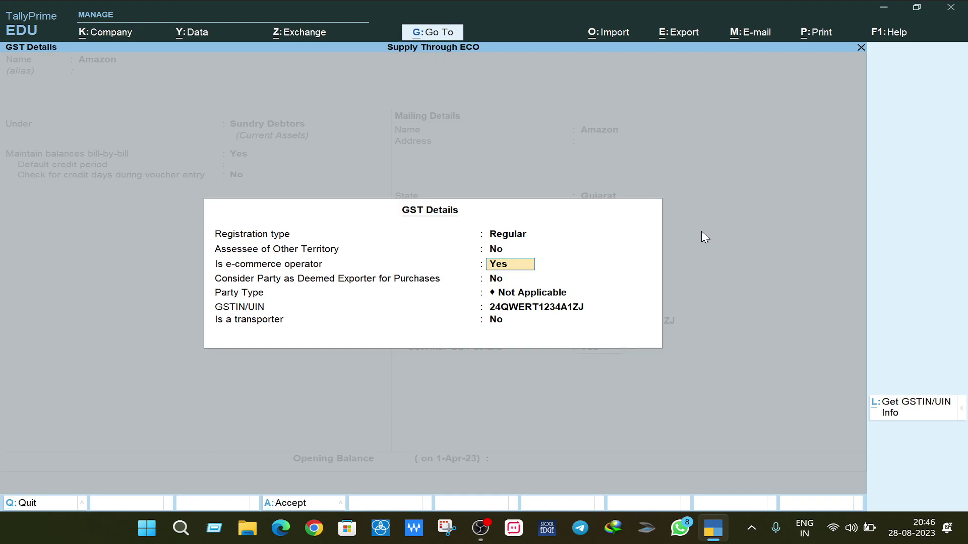
pyautogui.press('Return')
pyautogui.press('Return')
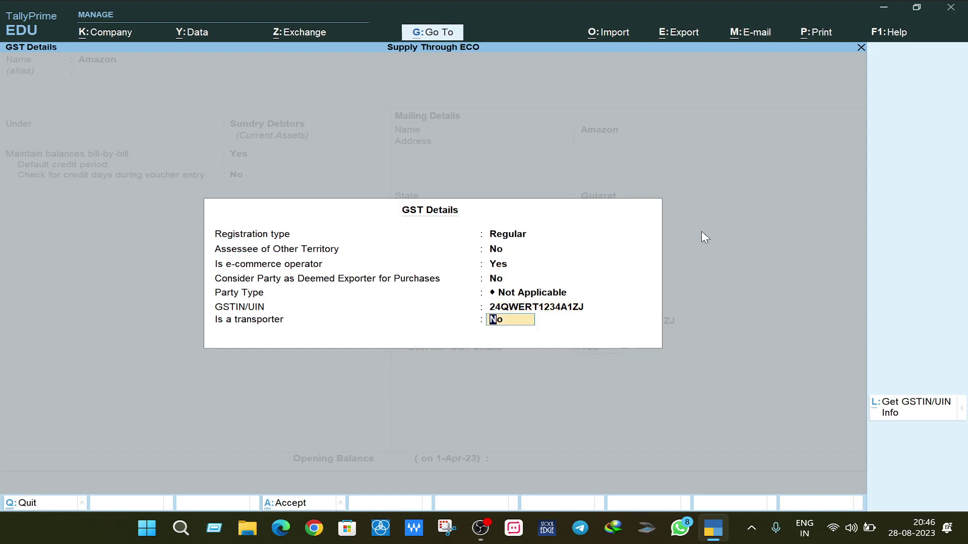
pyautogui.press('Return')
pyautogui.press('Return')
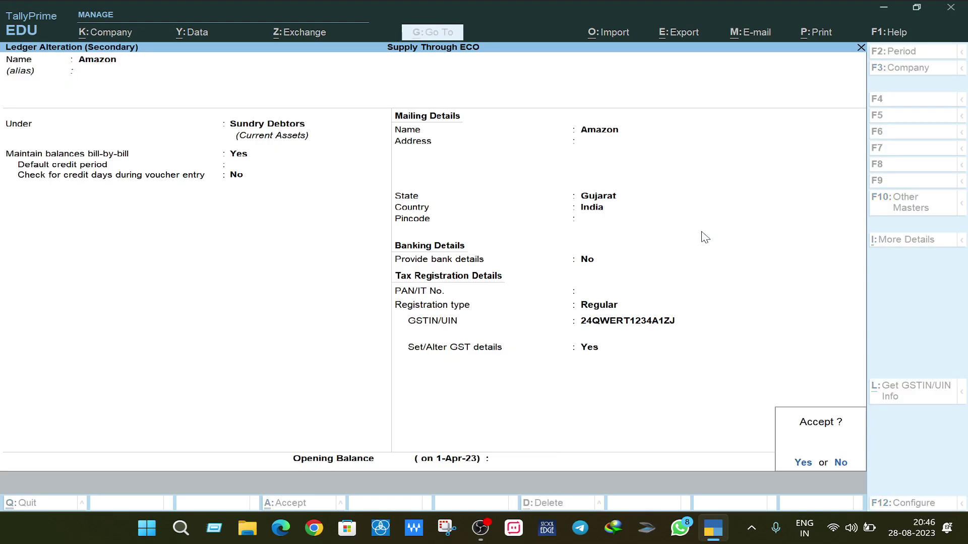
pyautogui.press('Return')
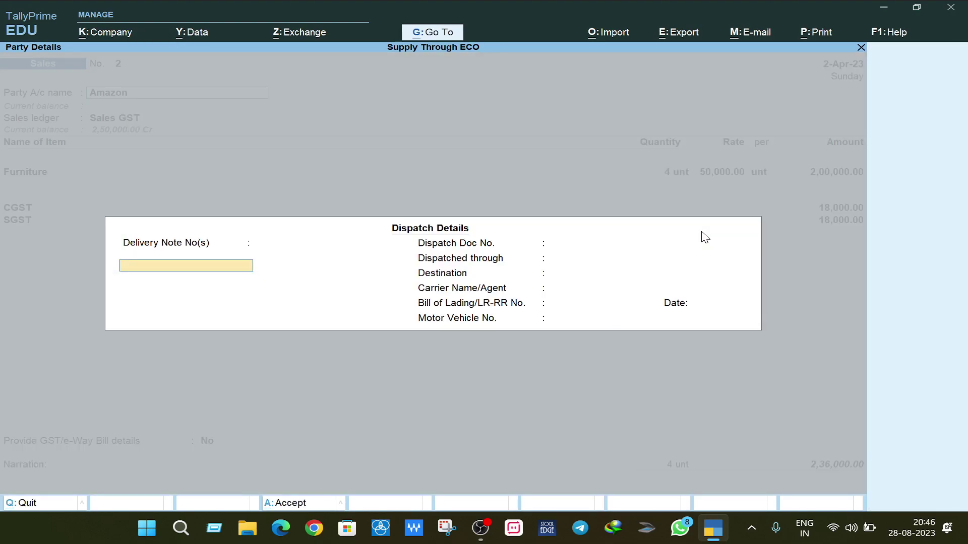
# Leave all dispatch details of the sales voucher blank and continue to the party details.
pyautogui.press('Return')
pyautogui.press('Return')
pyautogui.press('Return')
pyautogui.press('Return')
pyautogui.press('Return')
pyautogui.press('Return')
pyautogui.press('Return')
pyautogui.press('Return')
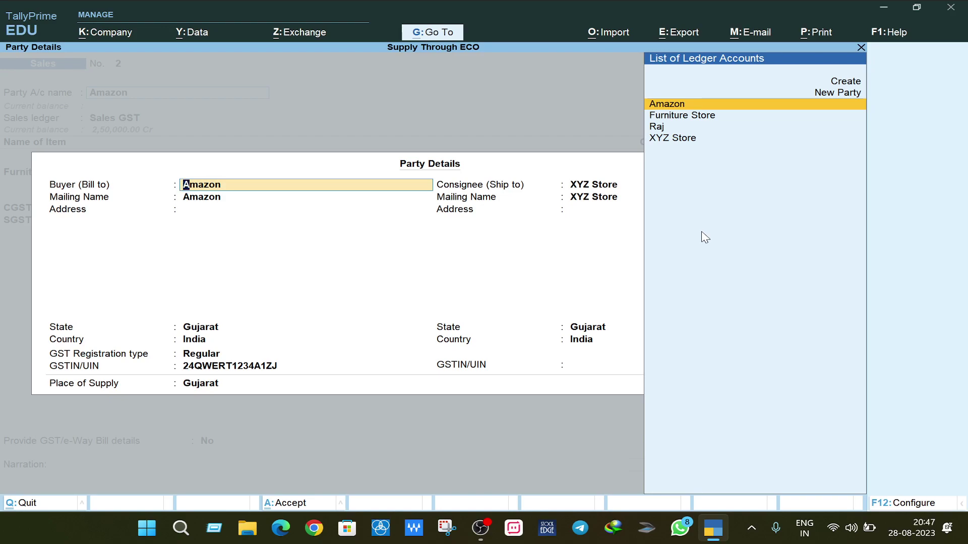
# Keep Amazon as the buyer (bill to) with its existing mailing, state, GST registration and place of supply details.
pyautogui.press('Return')
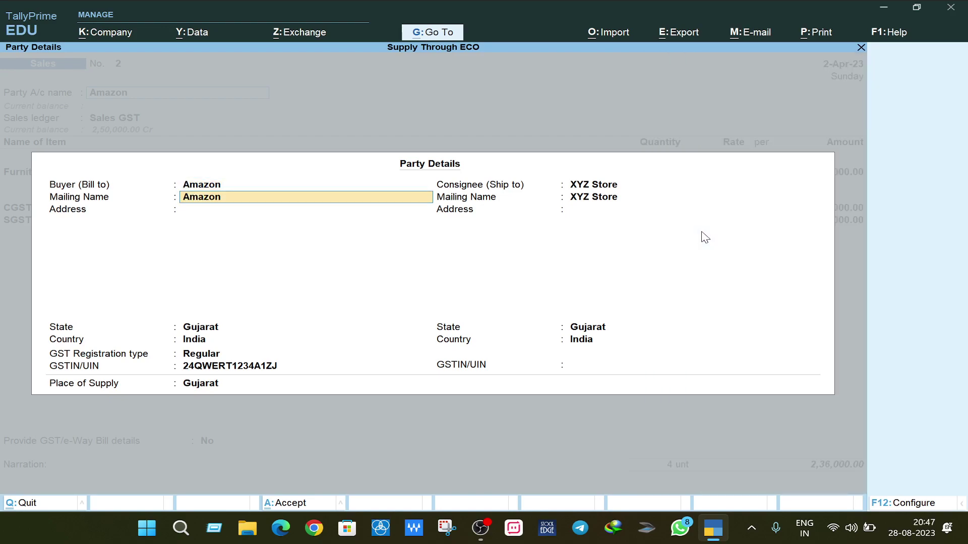
pyautogui.press('Return')
pyautogui.press('Return')
pyautogui.press('Return')
pyautogui.press('Return')
pyautogui.press('Return')
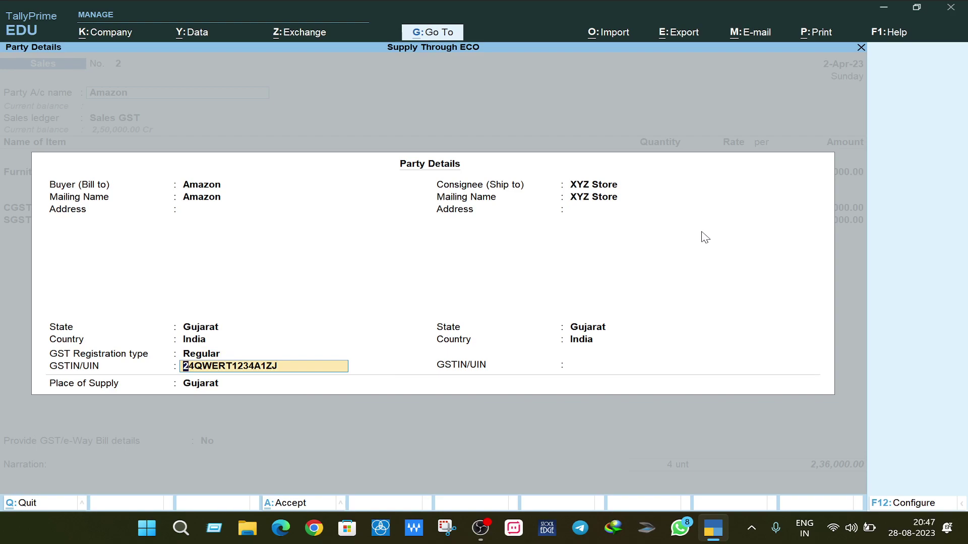
pyautogui.press('Return')
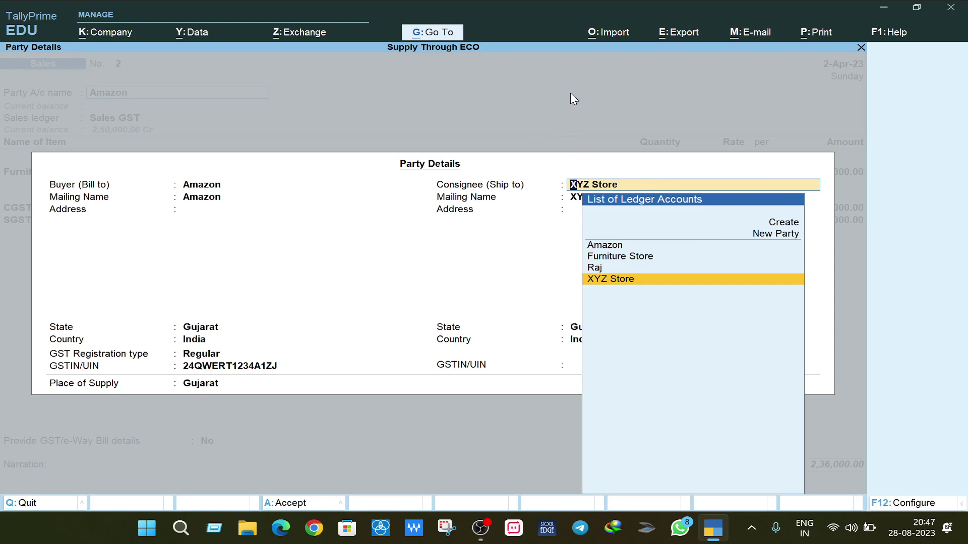
# Examine the XYZ Store ledger's group, mailing and tax registration details in master alteration, and return to the voucher without saving.
pyautogui.hotkey('alt', 'g')
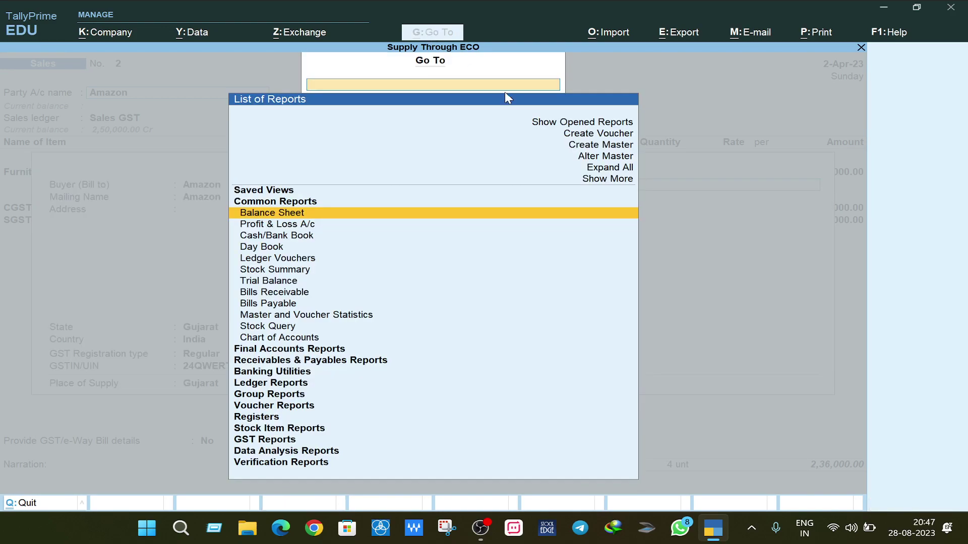
pyautogui.click(607, 158)
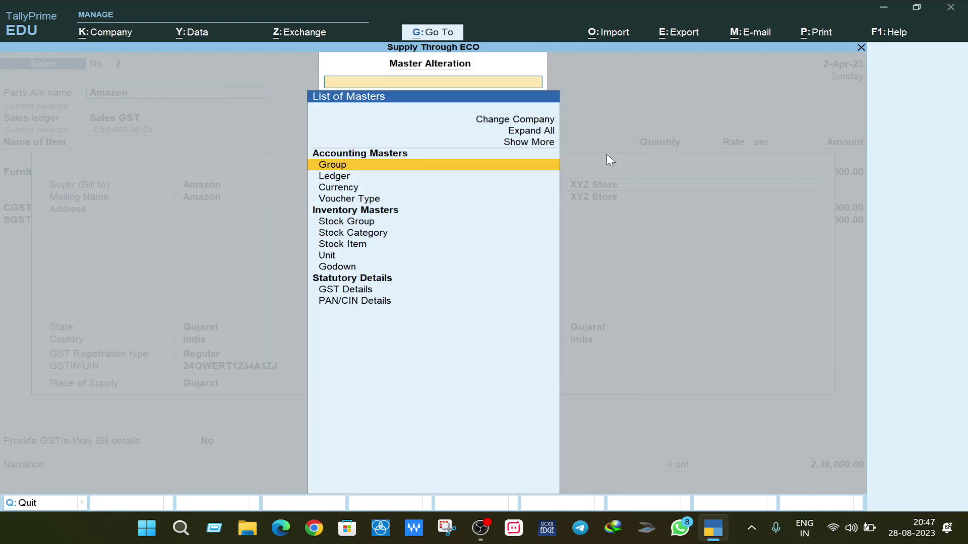
pyautogui.click(343, 178)
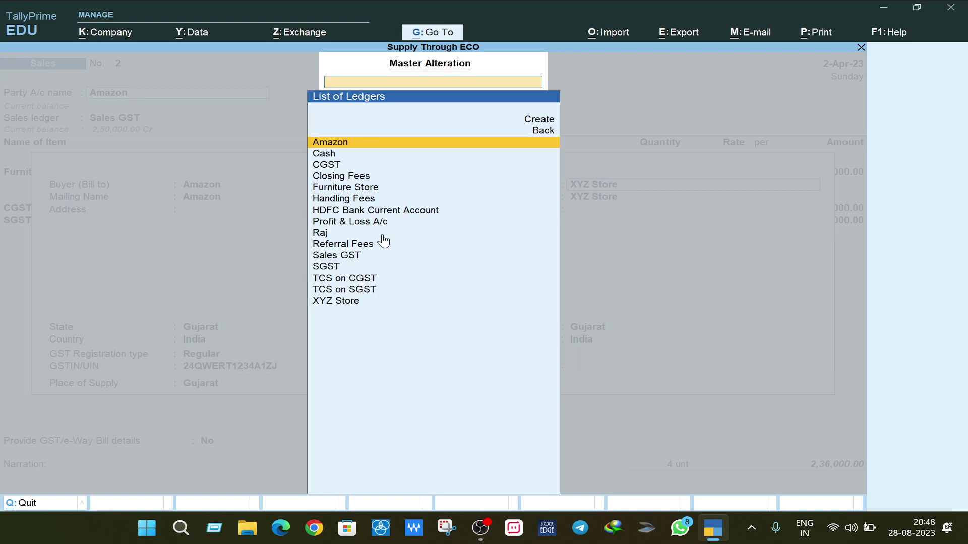
pyautogui.click(350, 302)
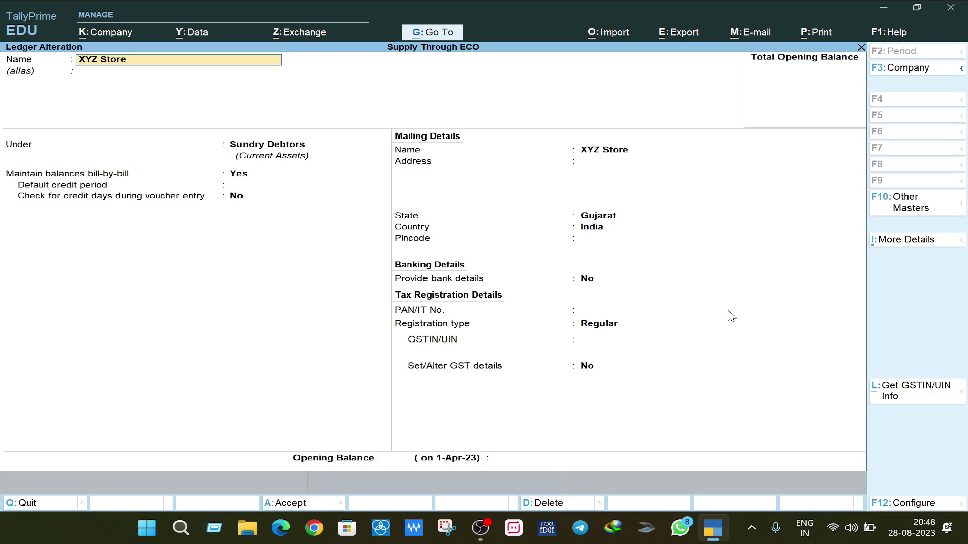
pyautogui.press('Return')
pyautogui.press('Return')
pyautogui.press('Return')
pyautogui.press('Return')
pyautogui.press('Return')
pyautogui.press('Return')
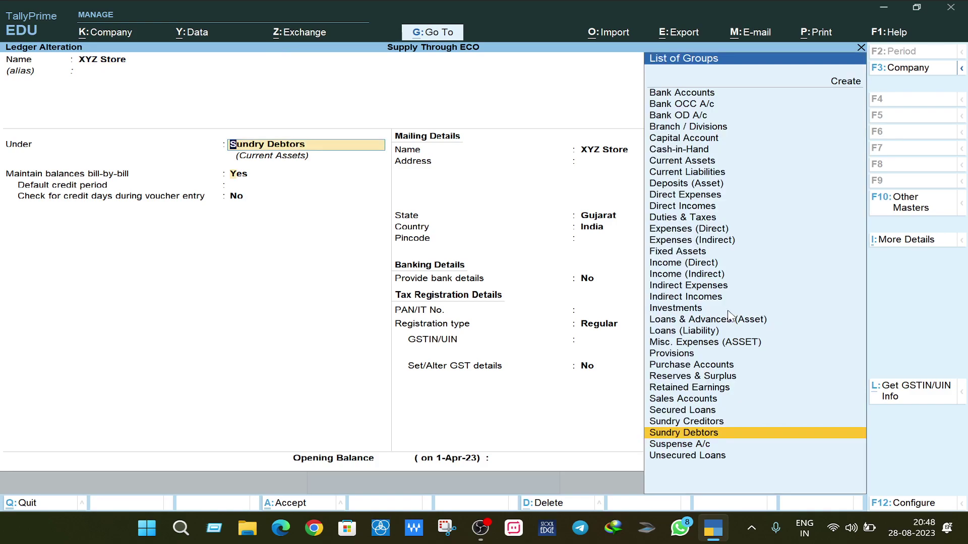
pyautogui.press('Return')
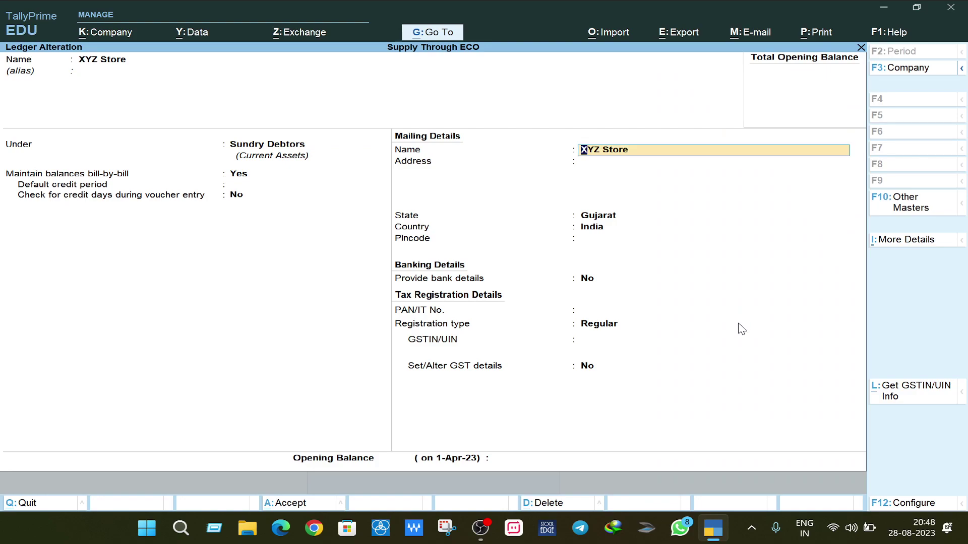
pyautogui.press('Escape')
pyautogui.press('Escape')
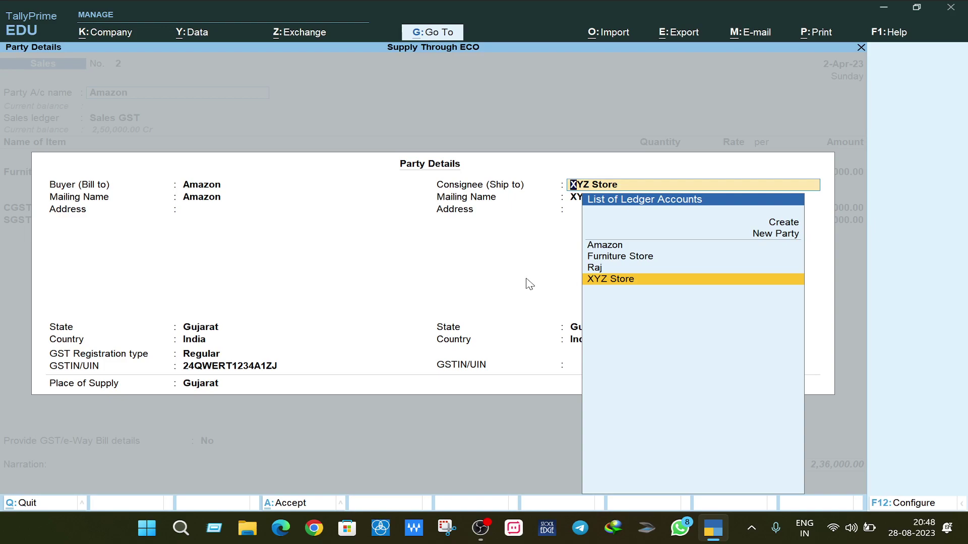
# Keep XYZ Store in Gujarat as the consignee (ship to) with a blank GSTIN/UIN, and accept the party details.
pyautogui.press('Return')
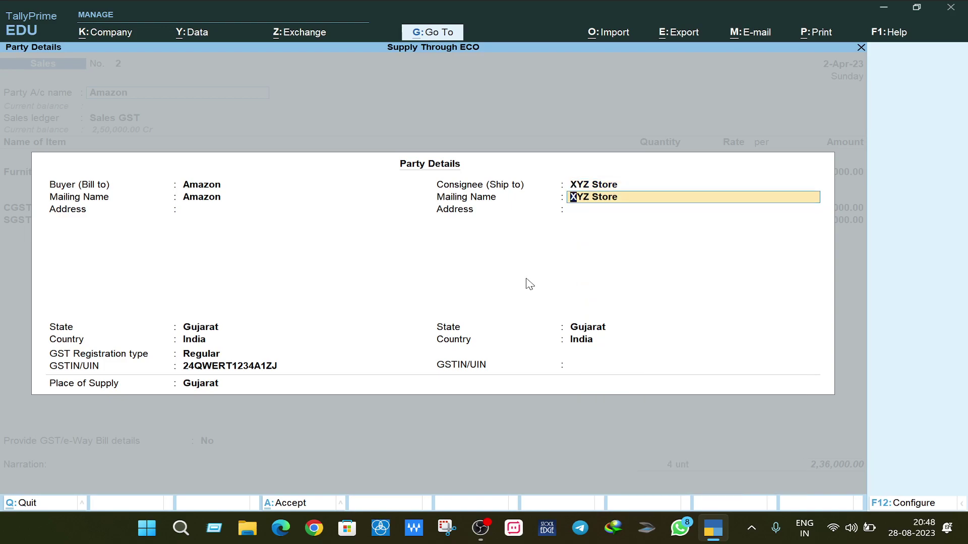
pyautogui.press('Return')
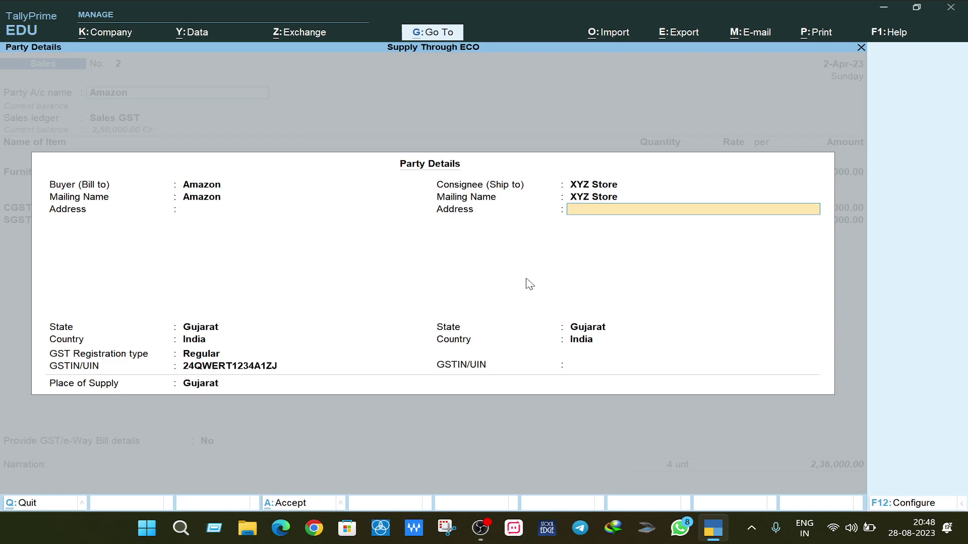
pyautogui.press('Return')
pyautogui.press('Return')
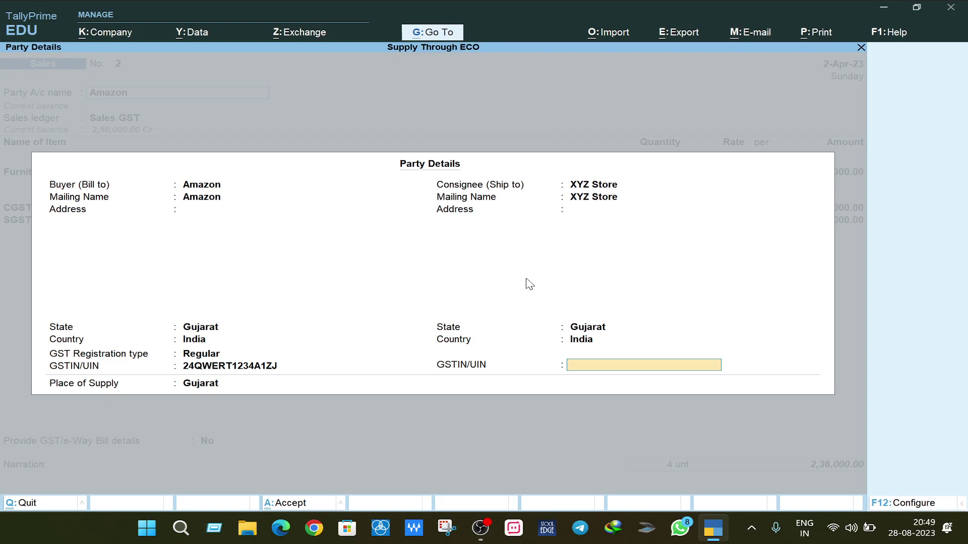
pyautogui.press('Return')
pyautogui.press('Return')
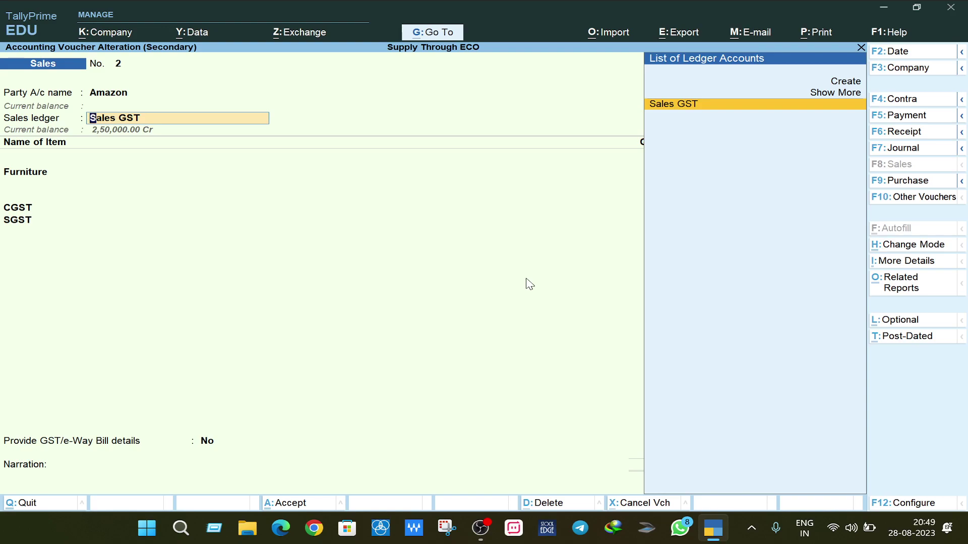
# Open the Sales GST ledger for alteration, set its type of ledger to Not Applicable, keep the GST settings and save it.
pyautogui.hotkey('ctrl', 'Return')
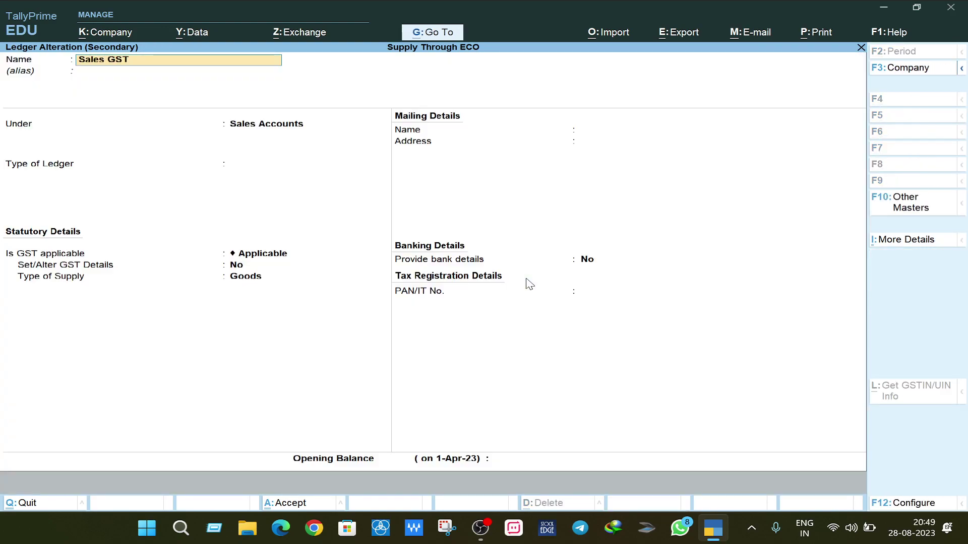
pyautogui.press('Return')
pyautogui.press('Return')
pyautogui.press('Return')
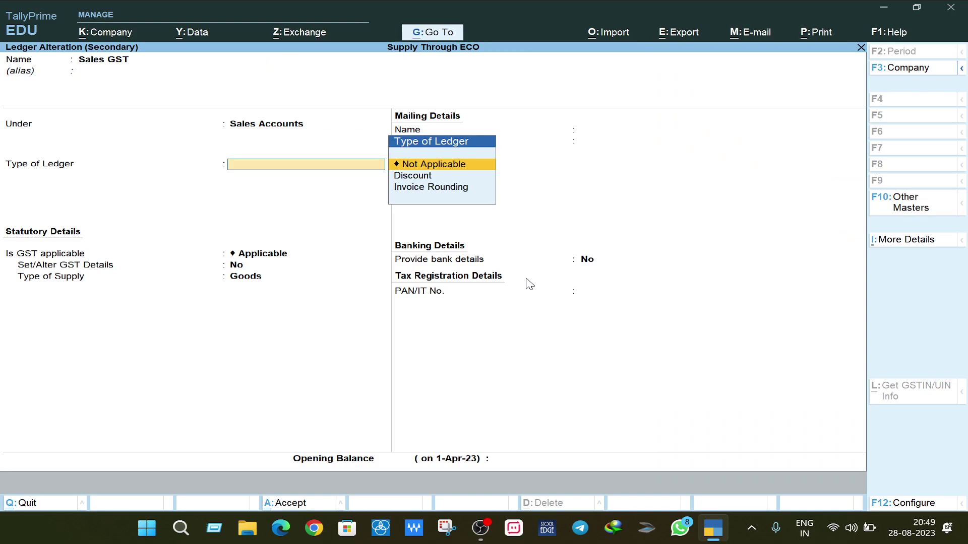
pyautogui.press('Return')
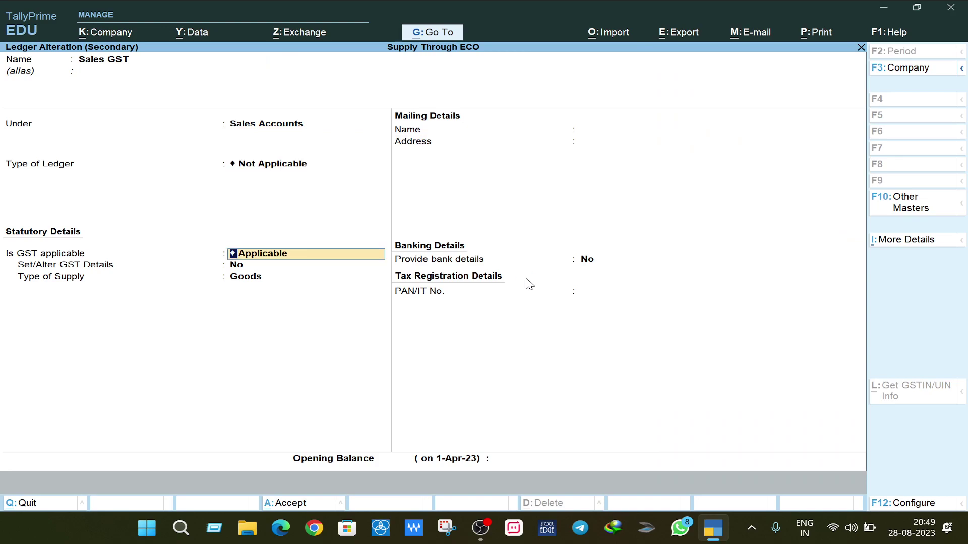
pyautogui.press('Return')
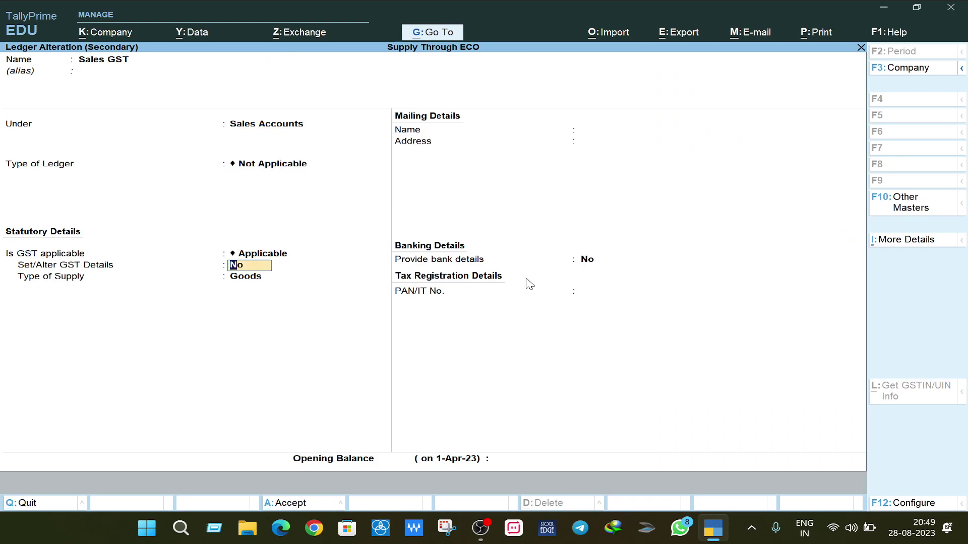
pyautogui.press('Return')
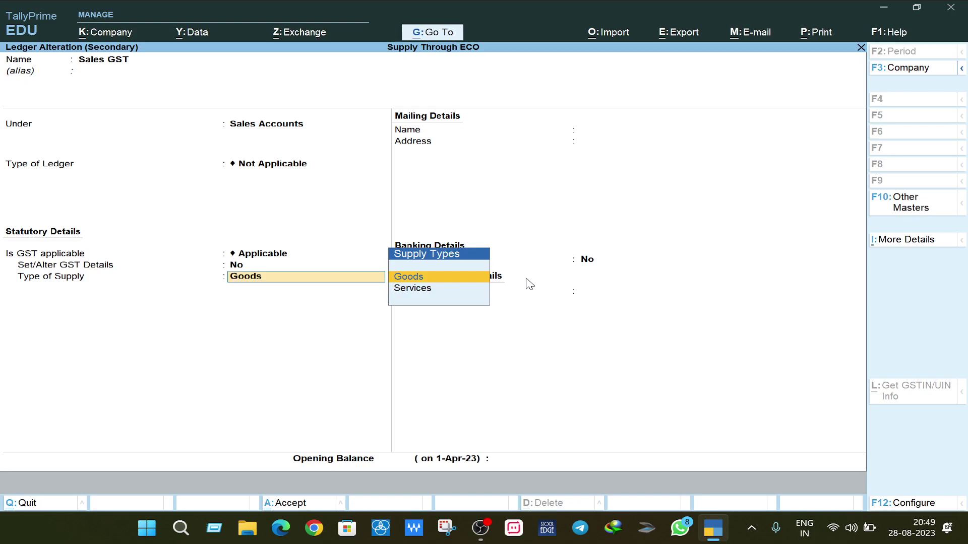
pyautogui.press('Return')
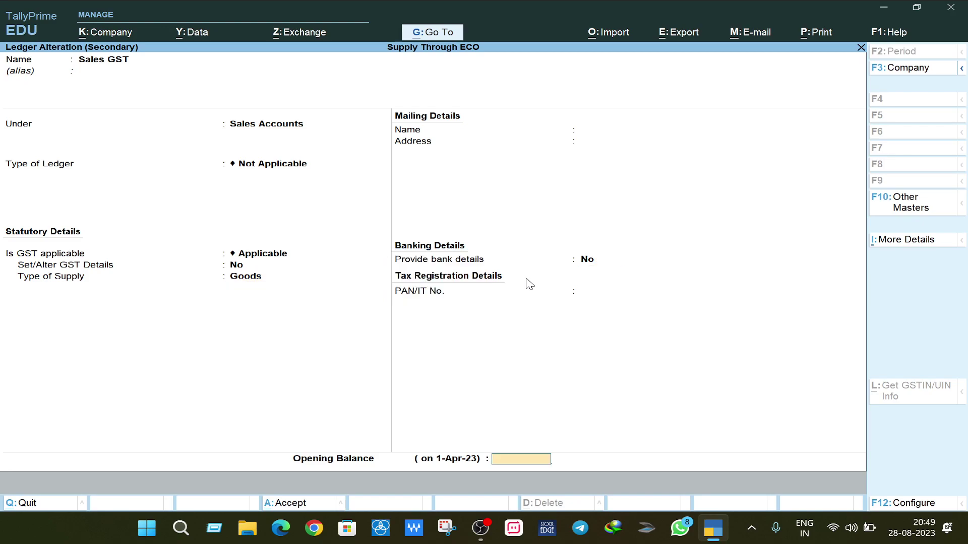
pyautogui.press('Return')
pyautogui.press('Return')
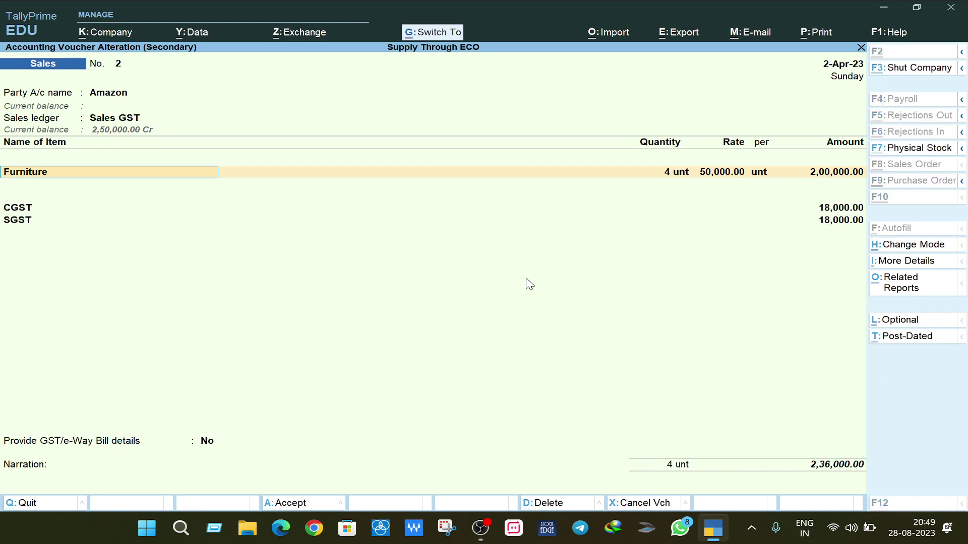
# Open the Furniture stock item for alteration from the voucher, keeping its Primary group, unit unt and GST applicability.
pyautogui.hotkey('ctrl', 'Return')
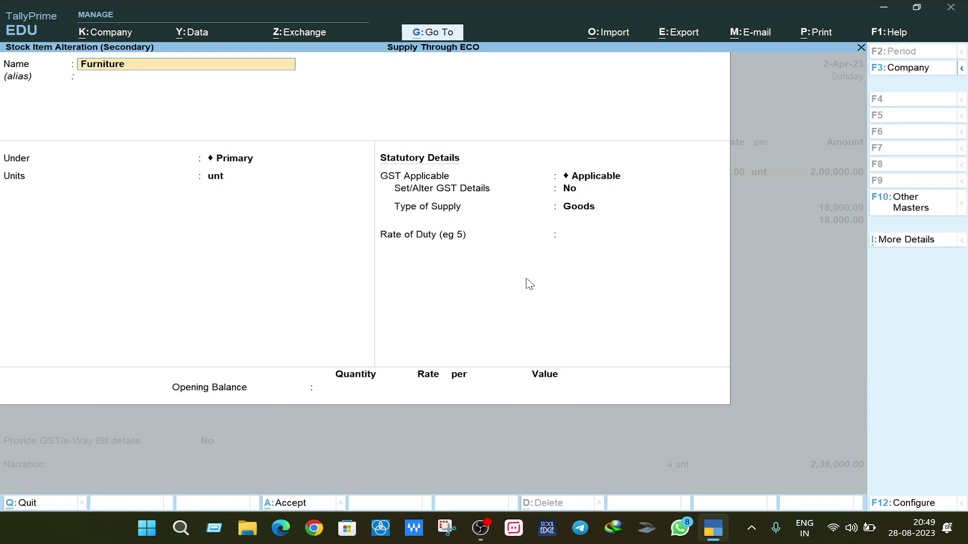
pyautogui.press('Return')
pyautogui.press('Return')
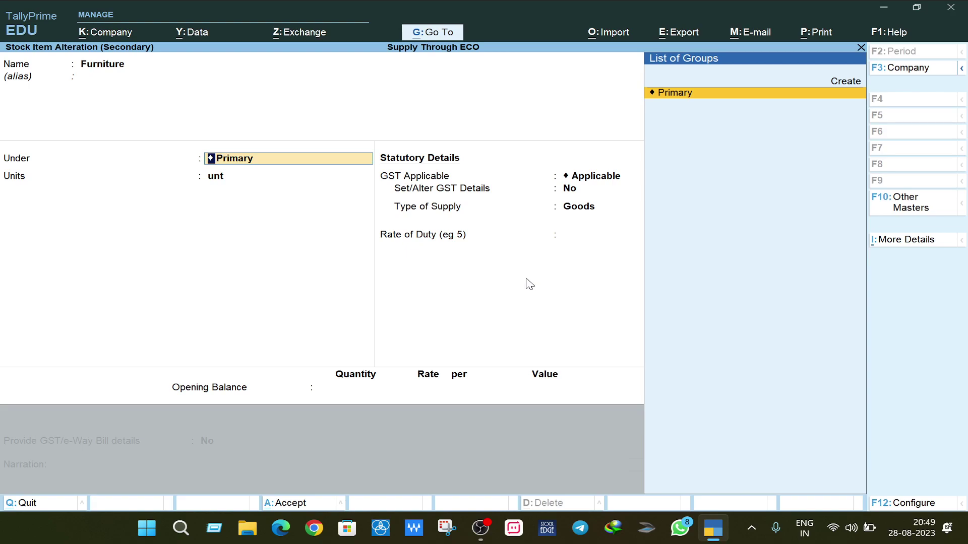
pyautogui.press('Return')
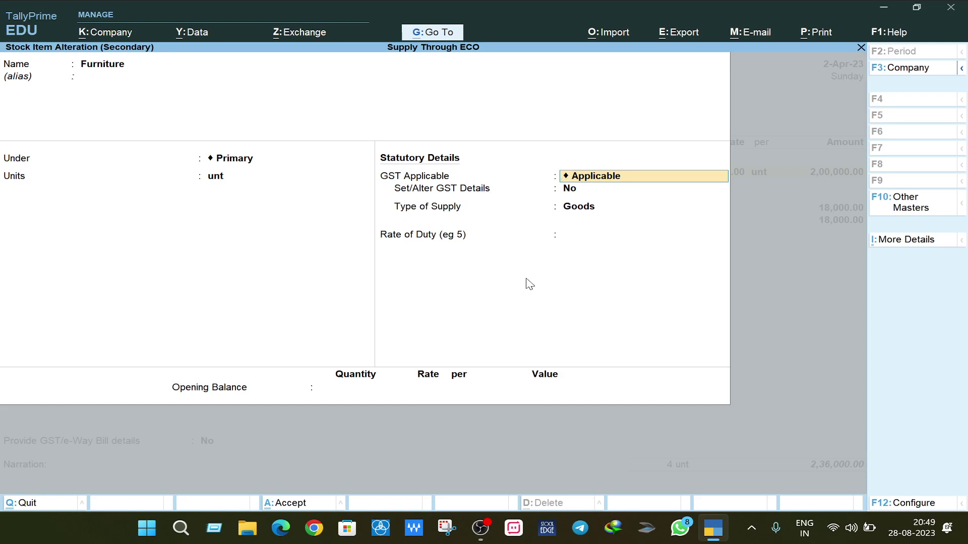
pyautogui.press('Return')
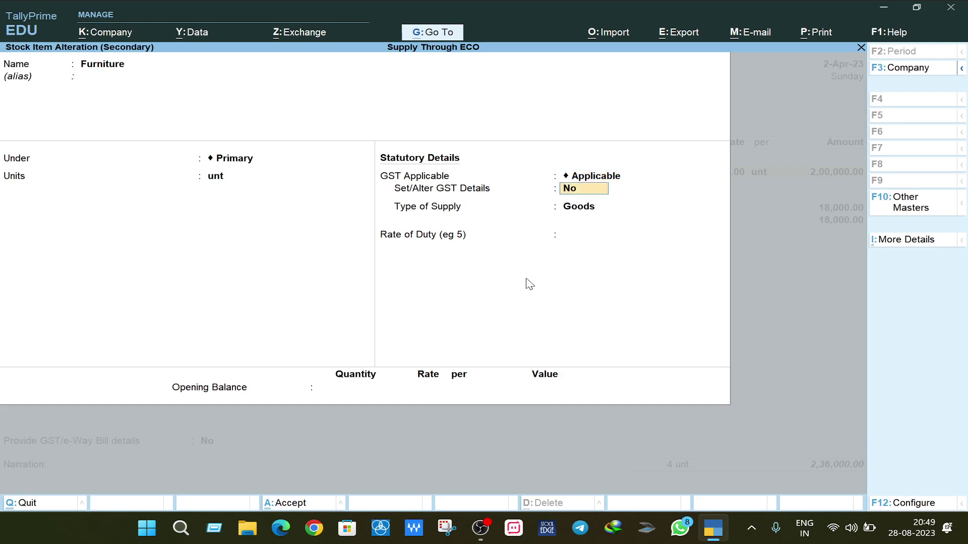
# Open the Furniture item's GST details and keep HSN/SAC 3456, taxable on value, with 18% integrated, 9% central and 9% state tax.
pyautogui.write('y')
pyautogui.press('Return')
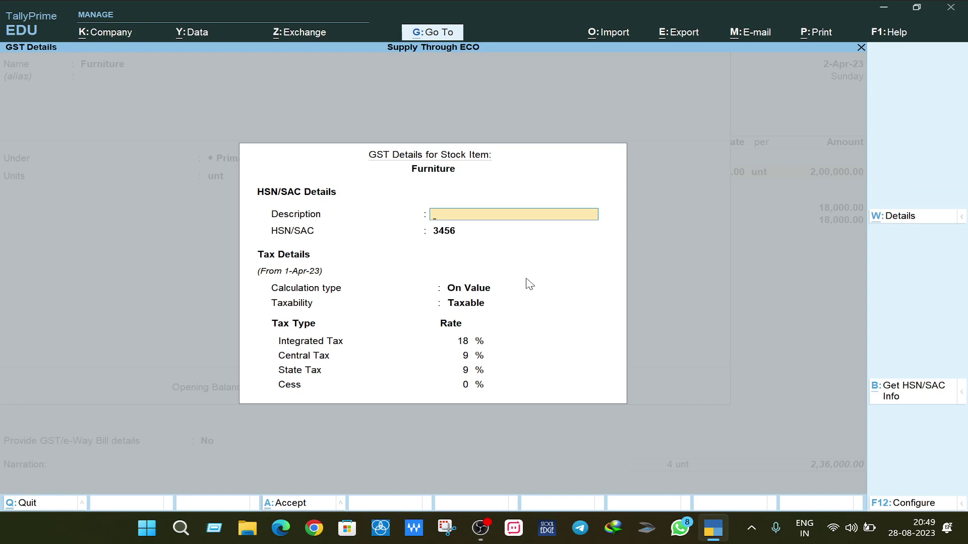
pyautogui.press('Return')
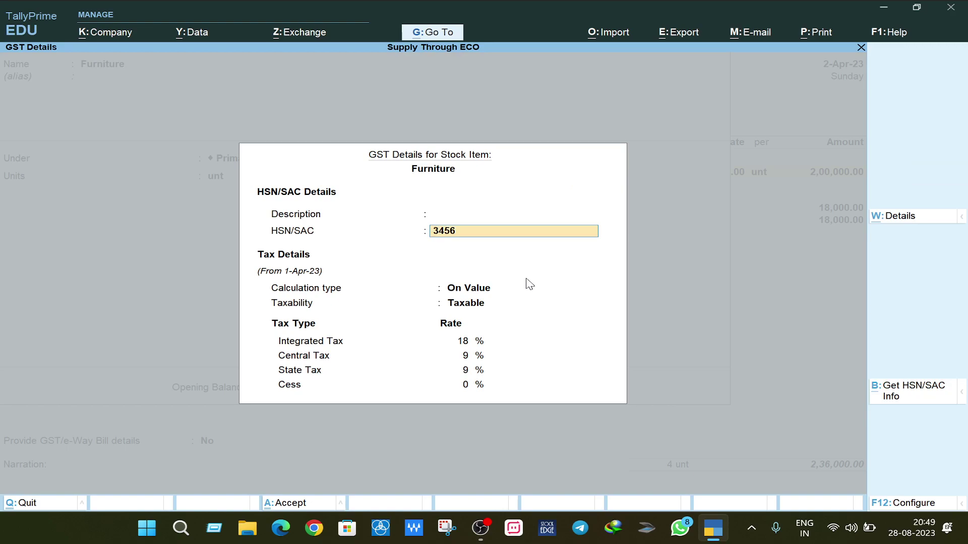
pyautogui.press('Return')
pyautogui.press('Return')
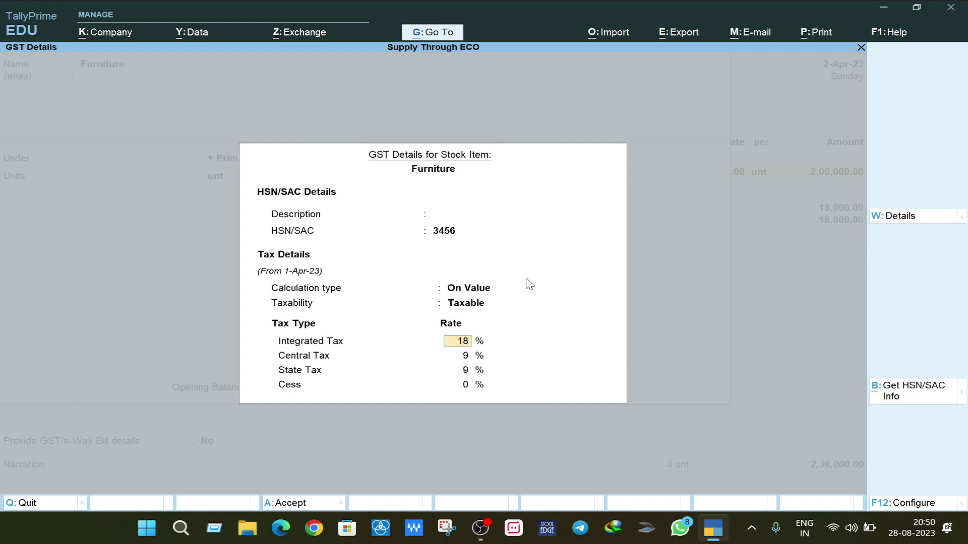
pyautogui.press('Return')
pyautogui.press('Return')
pyautogui.press('Return')
pyautogui.press('Return')
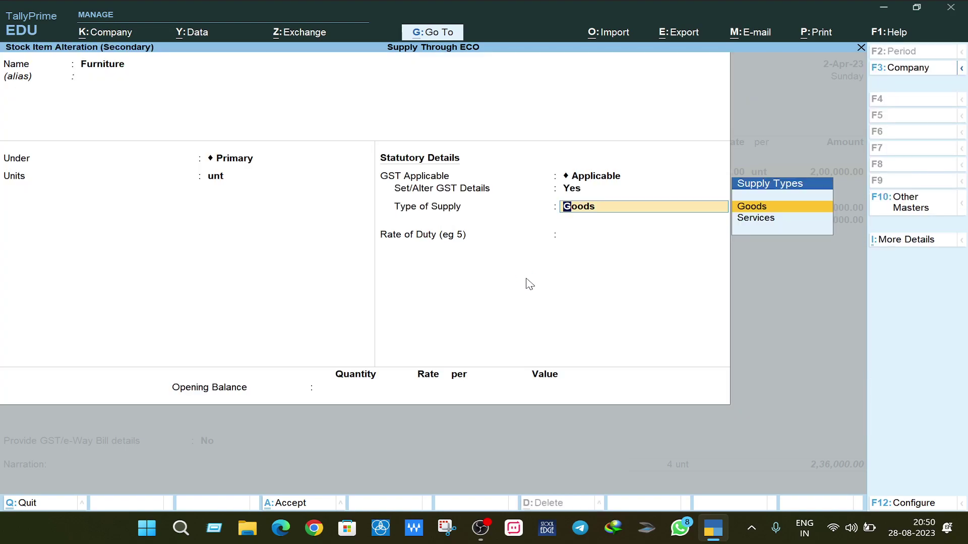
# Keep Goods as Furniture's type of supply with a duty rate of 0 and no opening balance, and save the item.
pyautogui.press('Return')
pyautogui.press('Return')
pyautogui.press('Return')
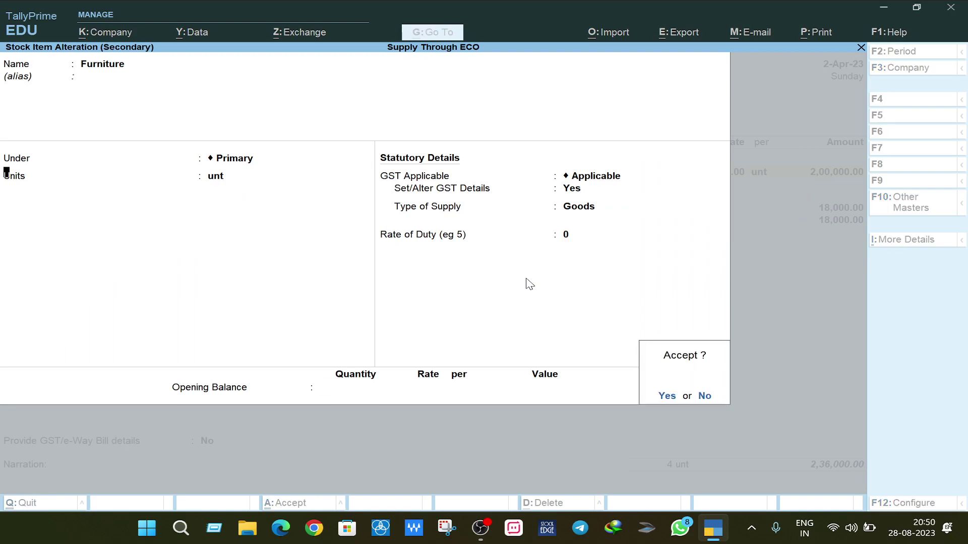
pyautogui.press('Return')
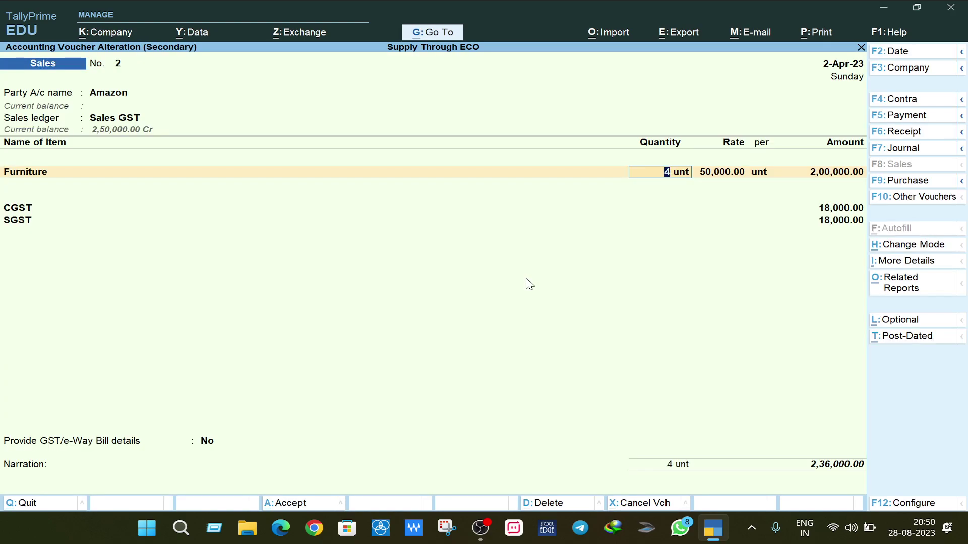
# Keep the Furniture line at 4 unt and a rate of 50,000.00, and end the item list.
pyautogui.press('Return')
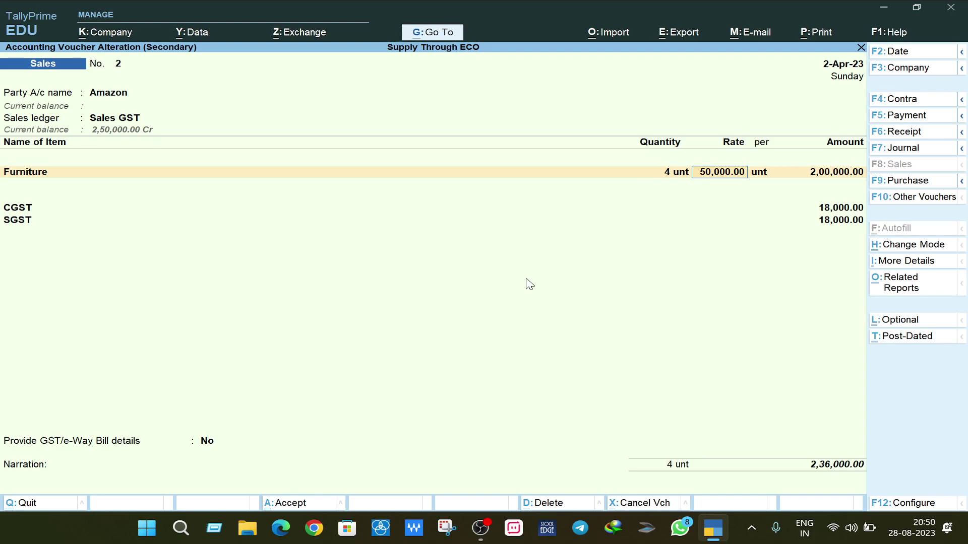
pyautogui.press('Return')
pyautogui.press('Return')
pyautogui.press('Return')
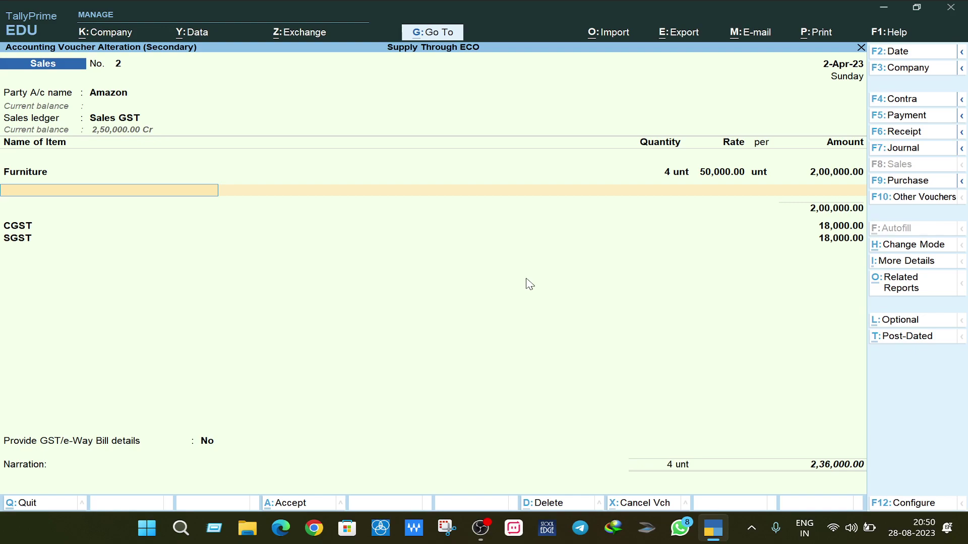
pyautogui.press('Return')
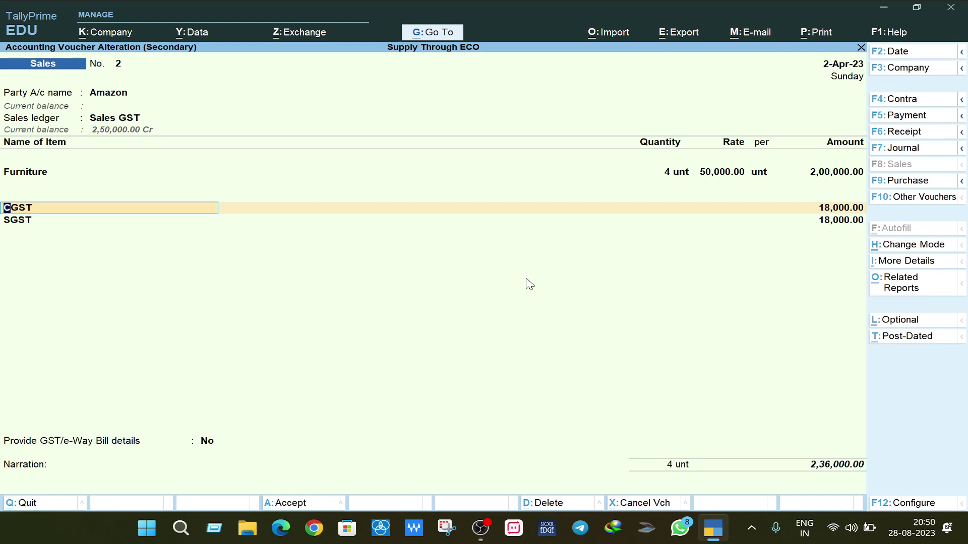
# Open the CGST ledger for alteration, keep it under Duties & Taxes as GST Central Tax at 0 %, and save it.
pyautogui.hotkey('ctrl', 'Return')
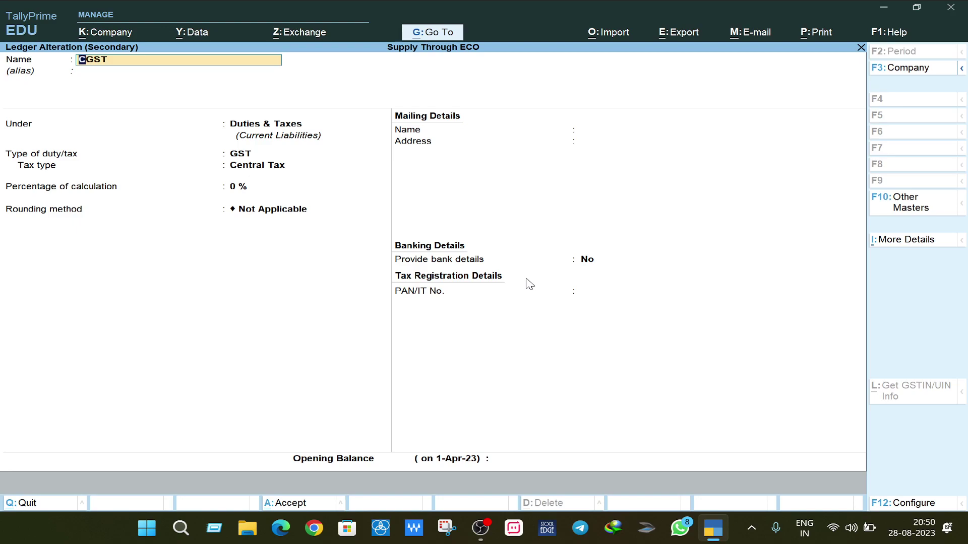
pyautogui.press('Return')
pyautogui.press('Return')
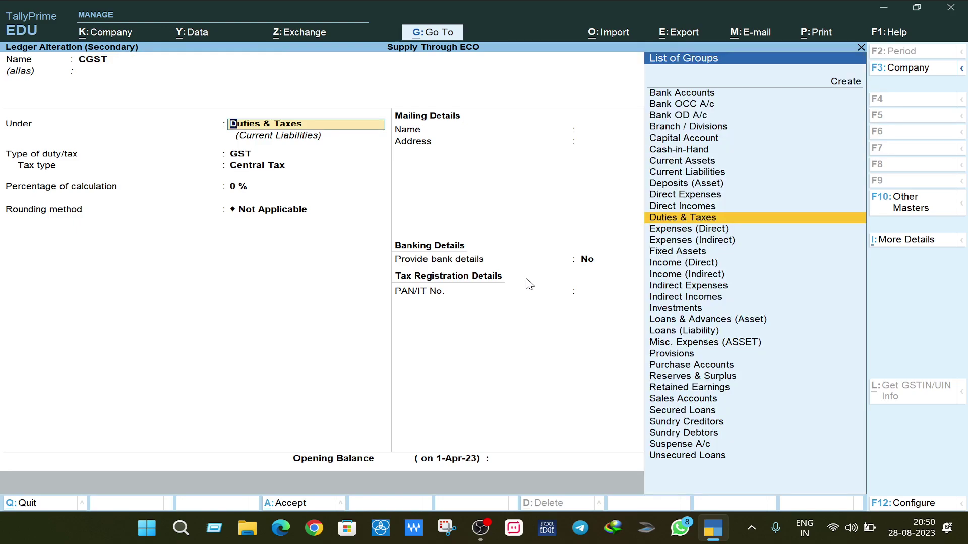
pyautogui.press('Return')
pyautogui.press('Return')
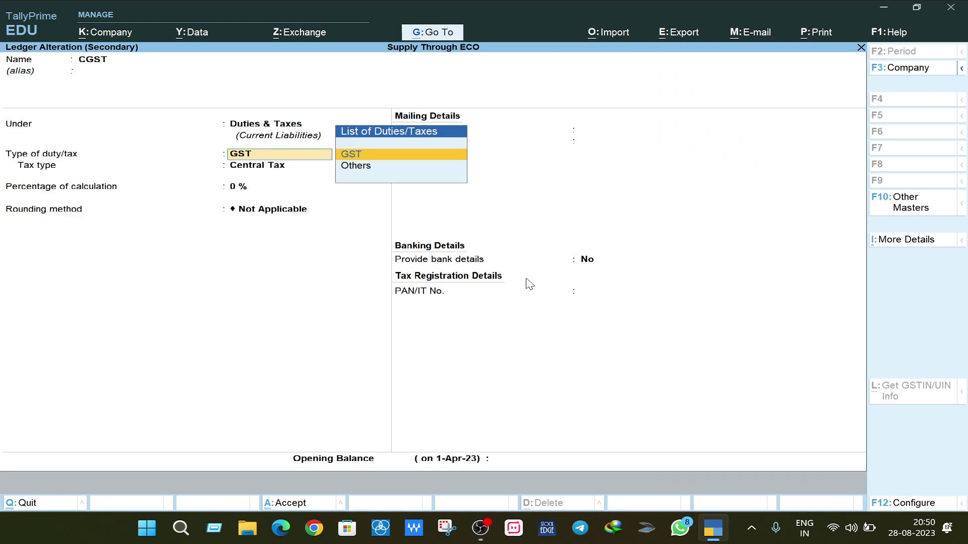
pyautogui.press('Return')
pyautogui.press('Return')
pyautogui.press('Return')
pyautogui.press('Return')
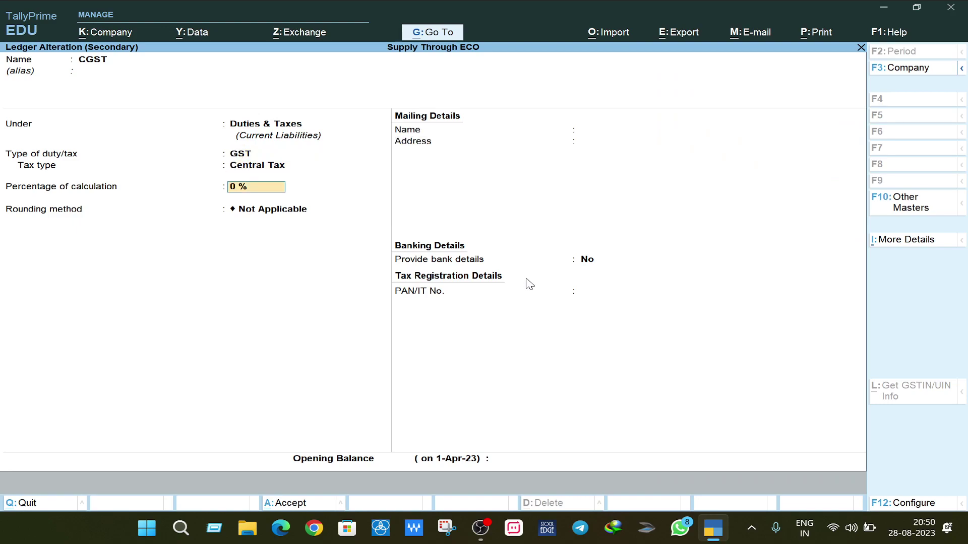
pyautogui.press('Return')
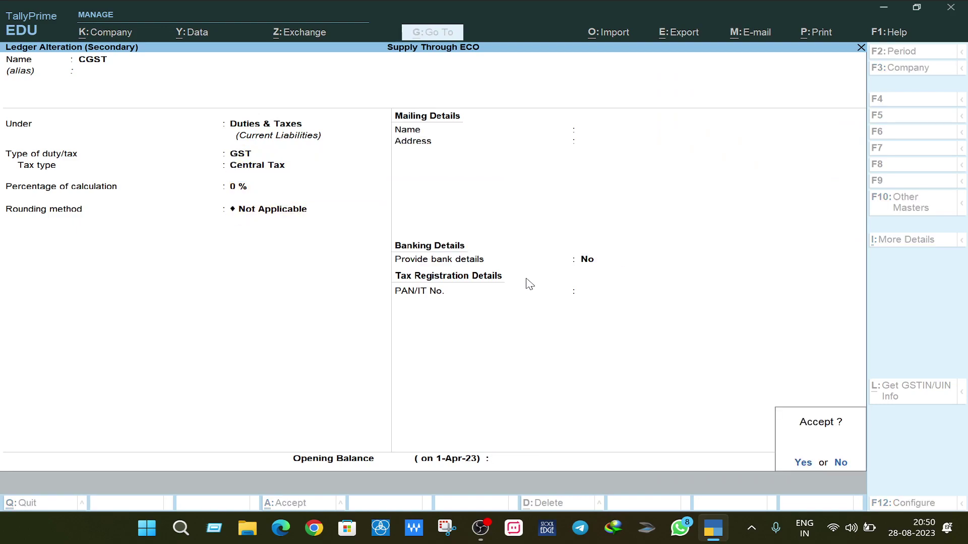
pyautogui.press('Return')
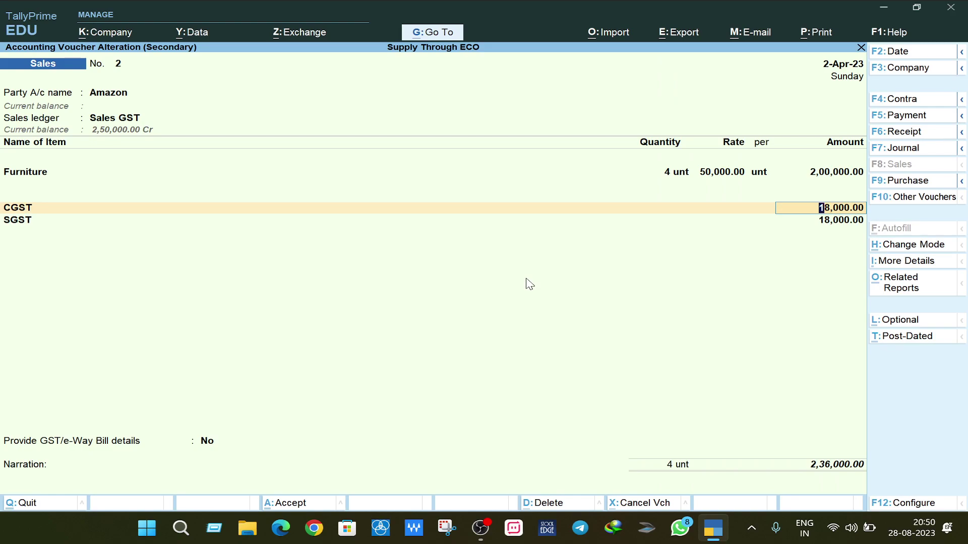
# Keep the CGST and SGST amounts at 18,000.00 each and end the voucher's tax ledger list.
pyautogui.press('Return')
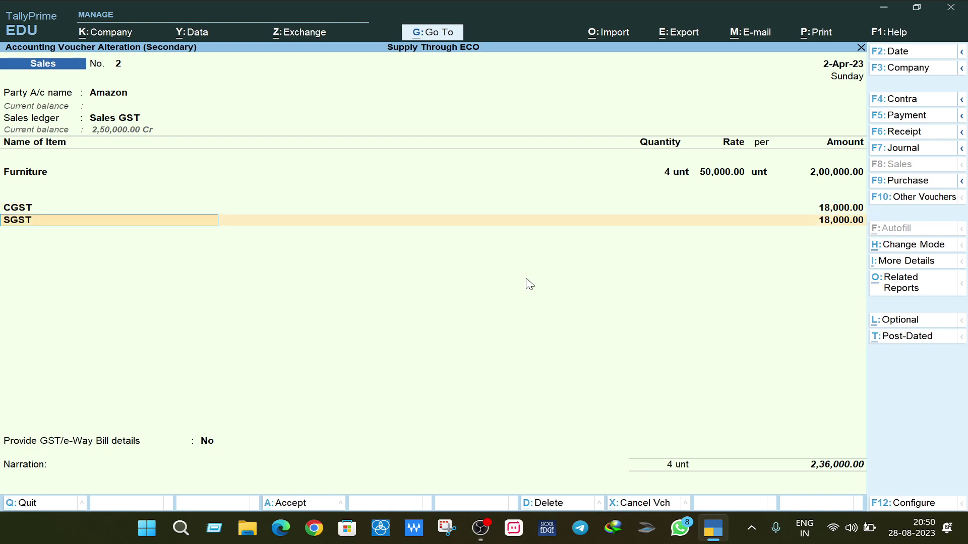
pyautogui.press('Return')
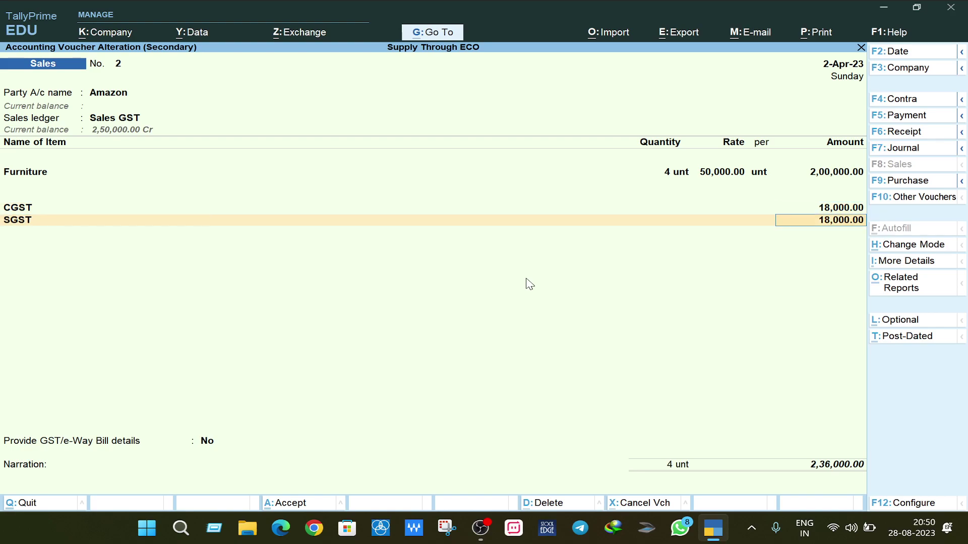
pyautogui.press('Return')
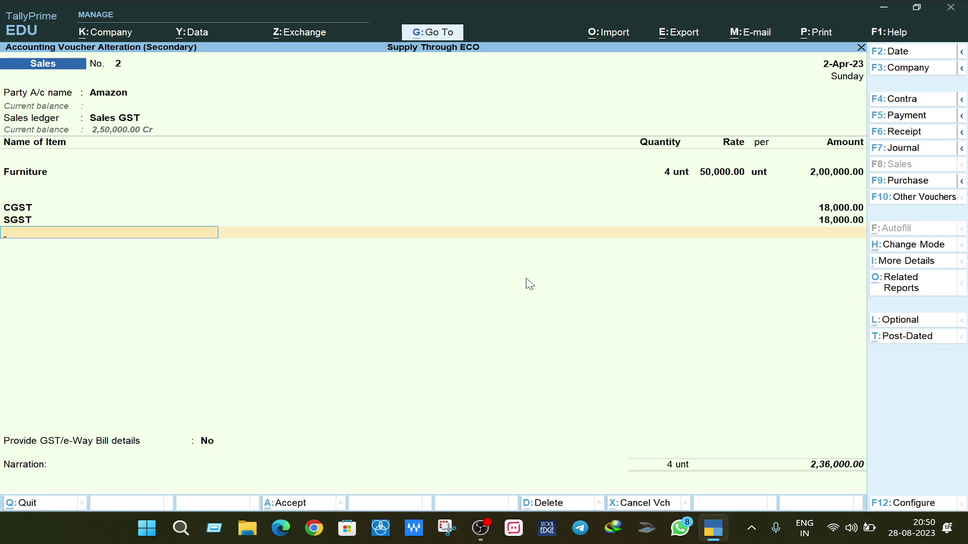
pyautogui.press('Return')
pyautogui.press('Return')
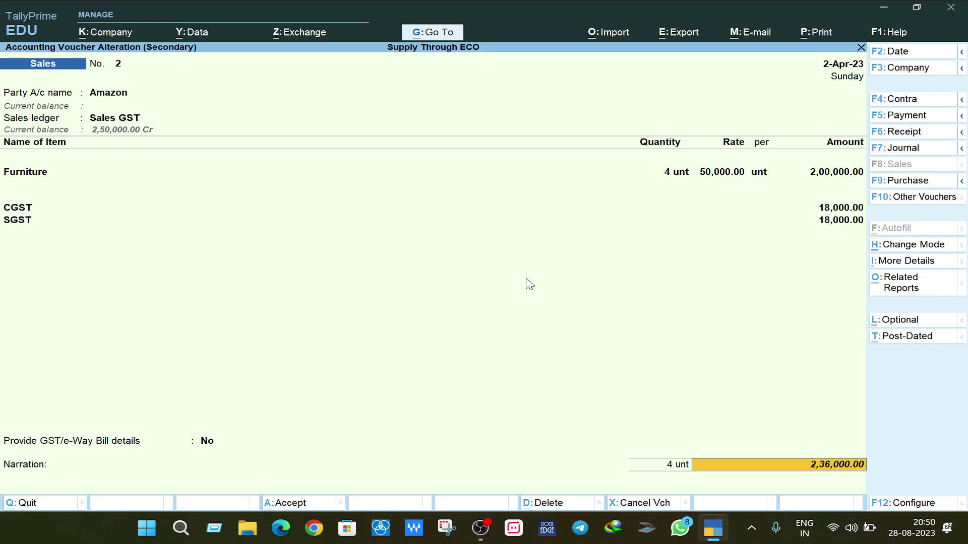
# Keep Amazon's bill-wise entry as New Ref 2 for 2,36,000.00 Dr without a due date, and leave the narration blank.
pyautogui.press('Return')
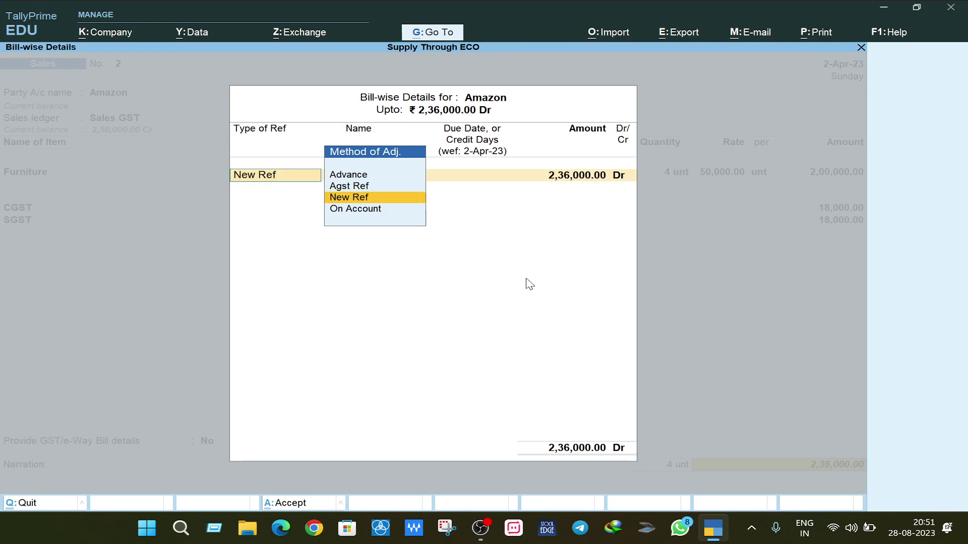
pyautogui.press('Return')
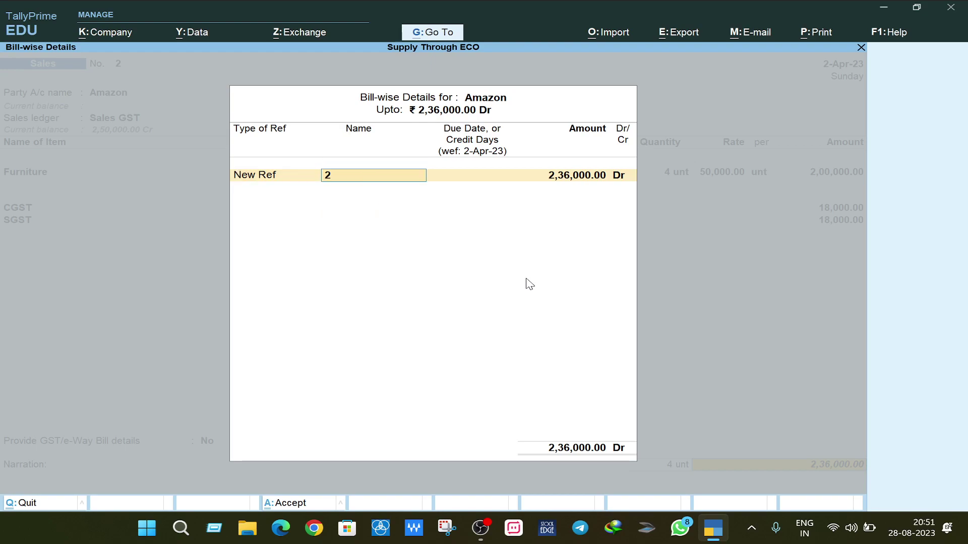
pyautogui.press('Return')
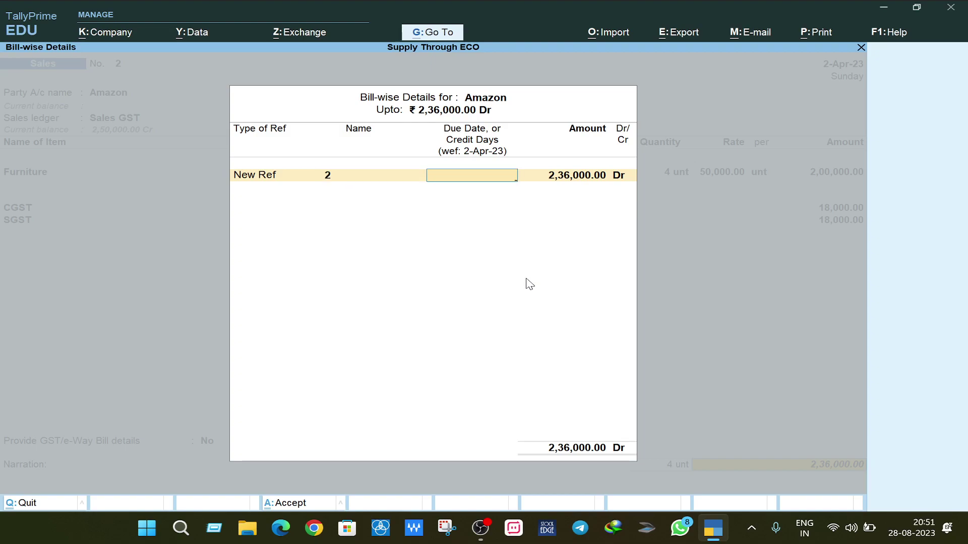
pyautogui.press('Return')
pyautogui.press('Return')
pyautogui.press('Return')
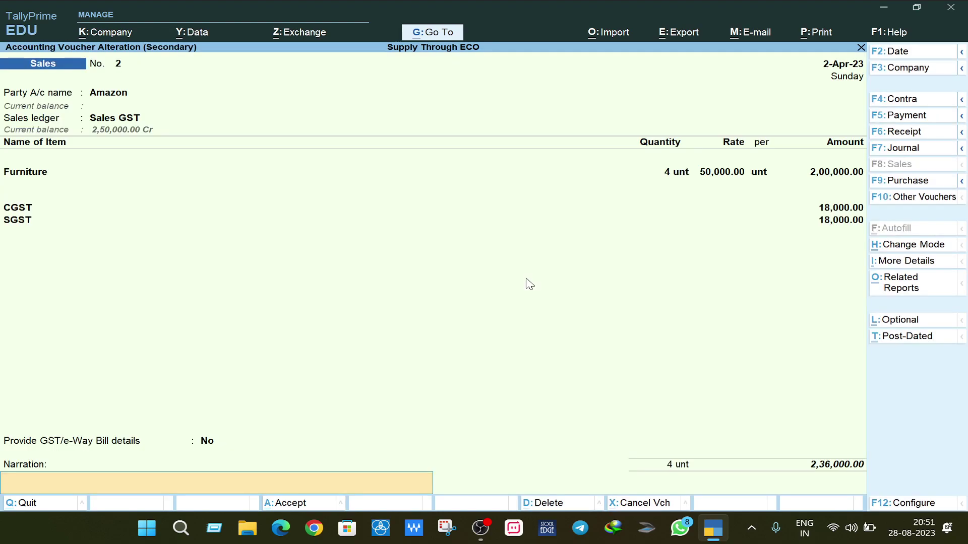
pyautogui.press('Return')
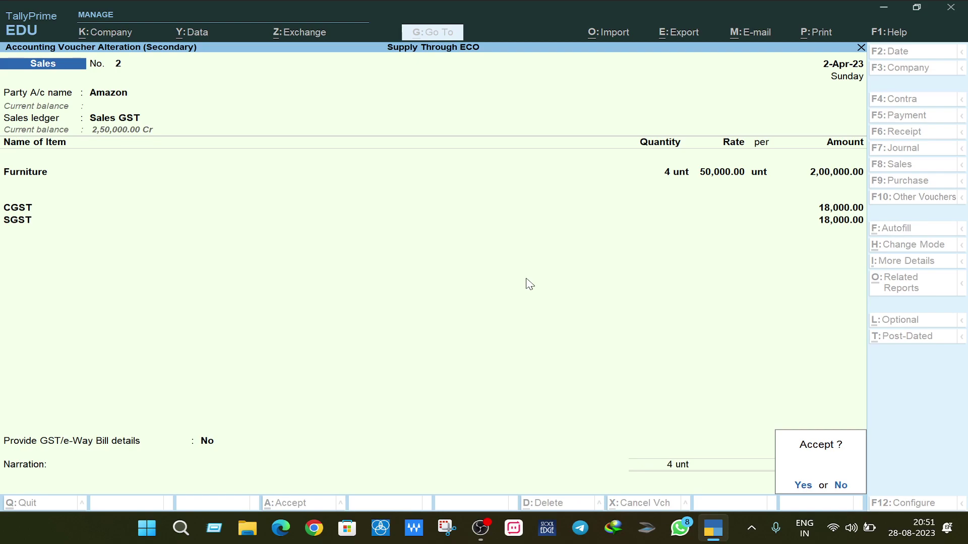
# Save sales voucher 2 without sending its details for e-Way Bill generation, and open Amazon's sales voucher 1 for alteration.
pyautogui.press('Return')
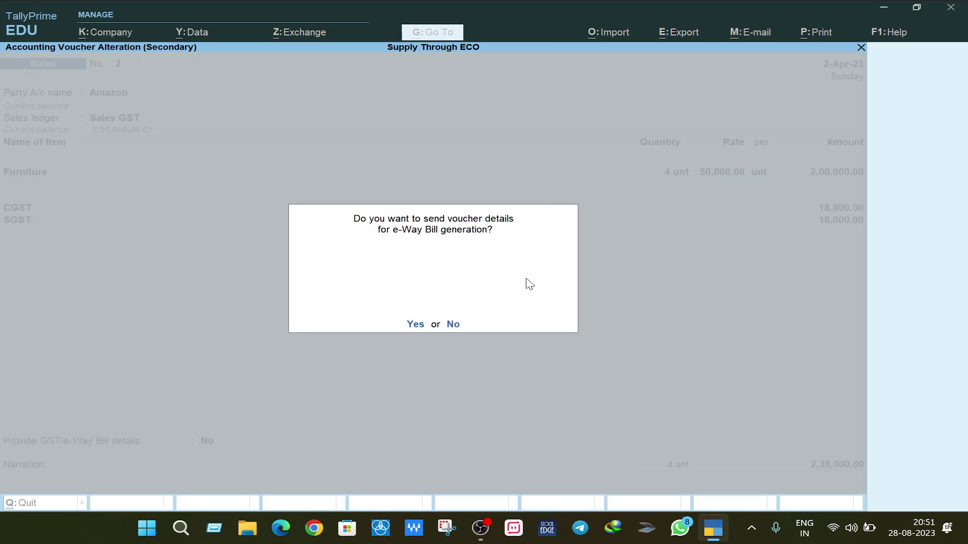
pyautogui.press('n')
pyautogui.press('Up')
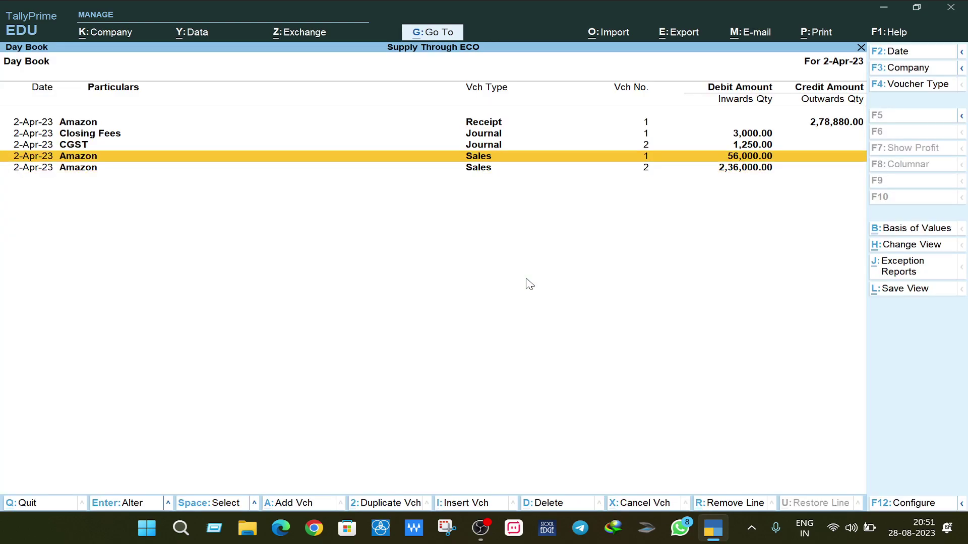
pyautogui.press('Return')
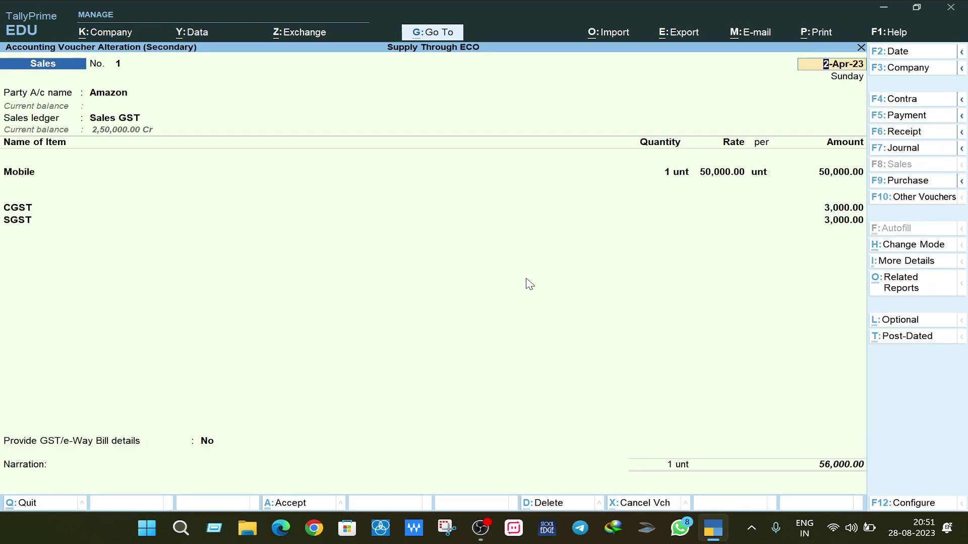
# Keep the date 2-Apr-23 and the party Amazon on sales voucher 1, leaving the dispatch details blank.
pyautogui.press('Return')
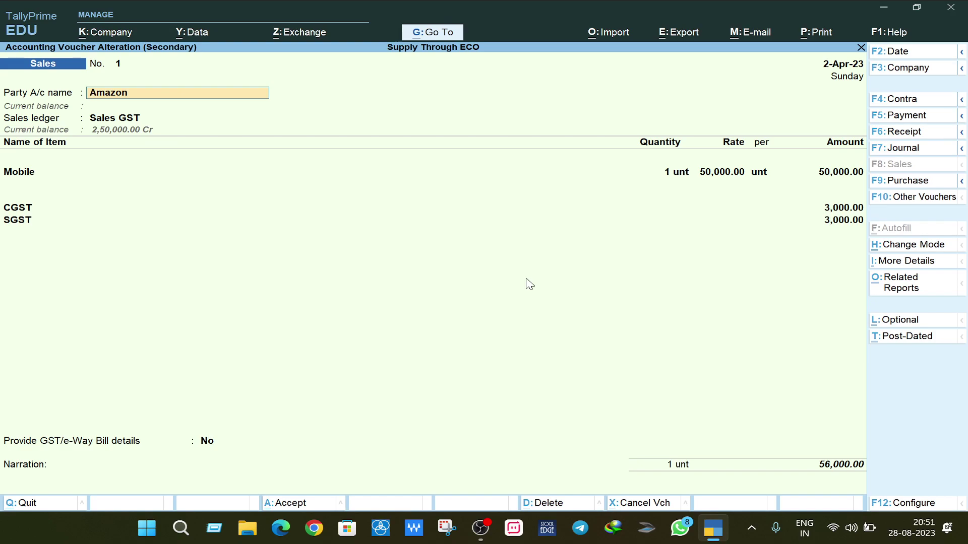
pyautogui.press('Return')
pyautogui.press('Return')
pyautogui.press('Return')
pyautogui.press('Return')
pyautogui.press('Return')
pyautogui.press('Return')
pyautogui.press('Return')
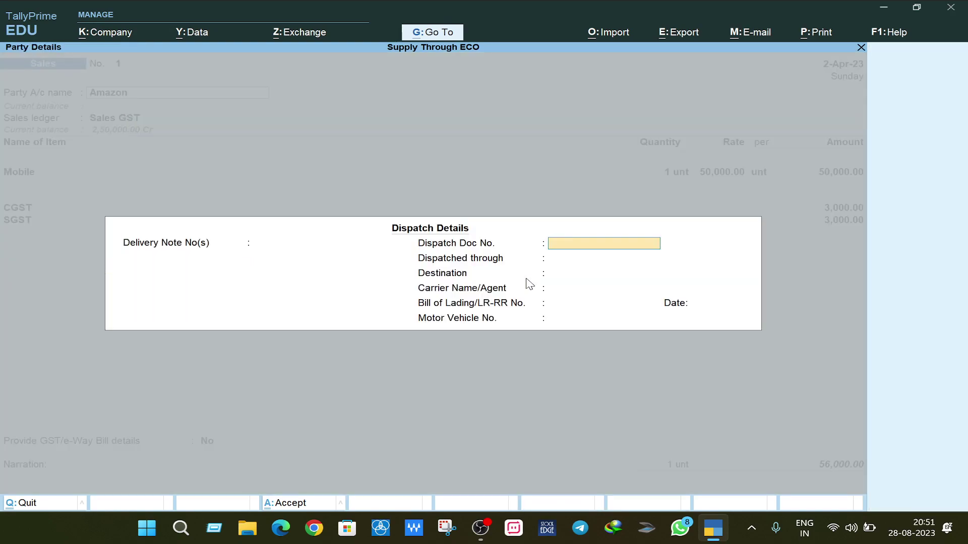
pyautogui.press('Return')
pyautogui.press('Return')
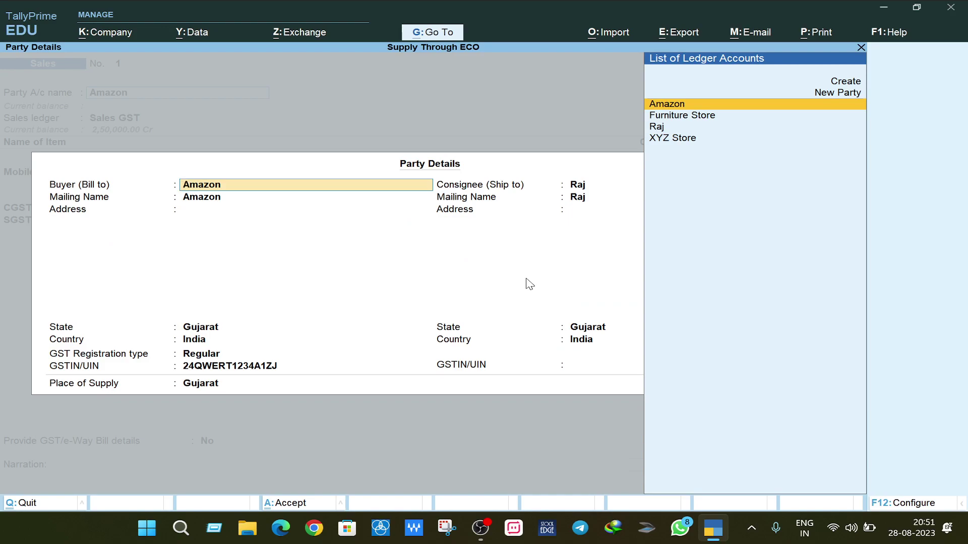
# Keep Amazon as the buyer with its mailing name, state Gujarat, country India and Regular GST registration.
pyautogui.press('Return')
pyautogui.press('Return')
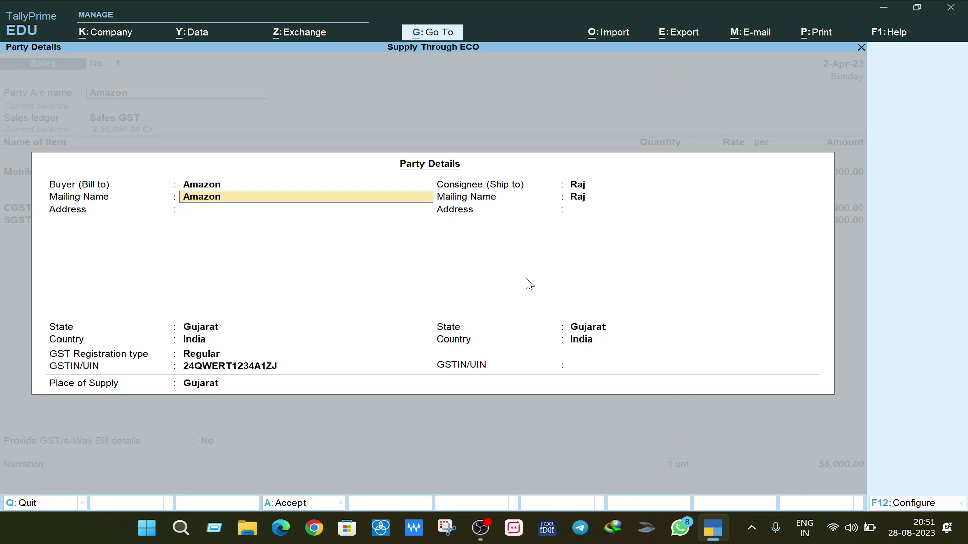
pyautogui.press('Return')
pyautogui.press('Return')
pyautogui.press('Return')
pyautogui.press('Return')
pyautogui.press('Return')
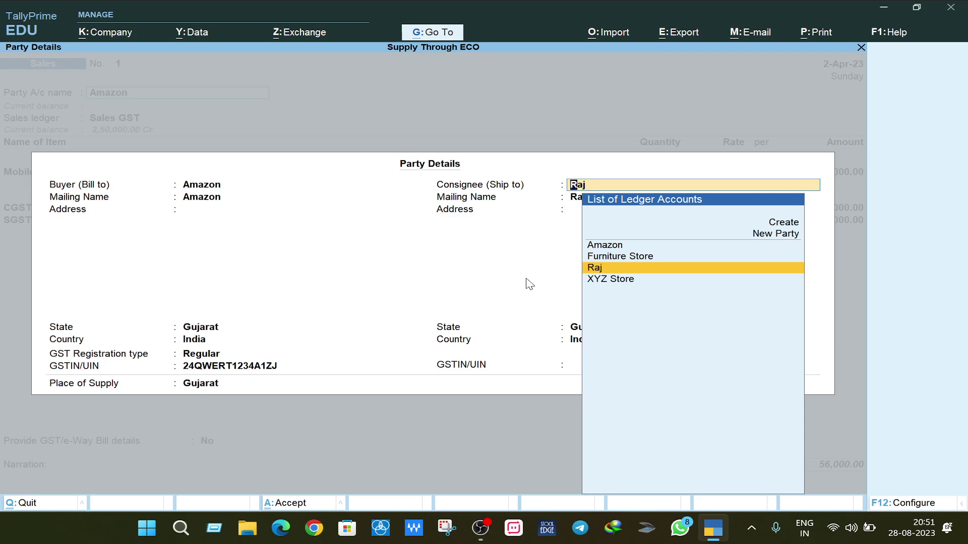
# Keep the consignee in Gujarat, India with a blank GSTIN, and accept the party details with place of supply Gujarat.
pyautogui.press('Return')
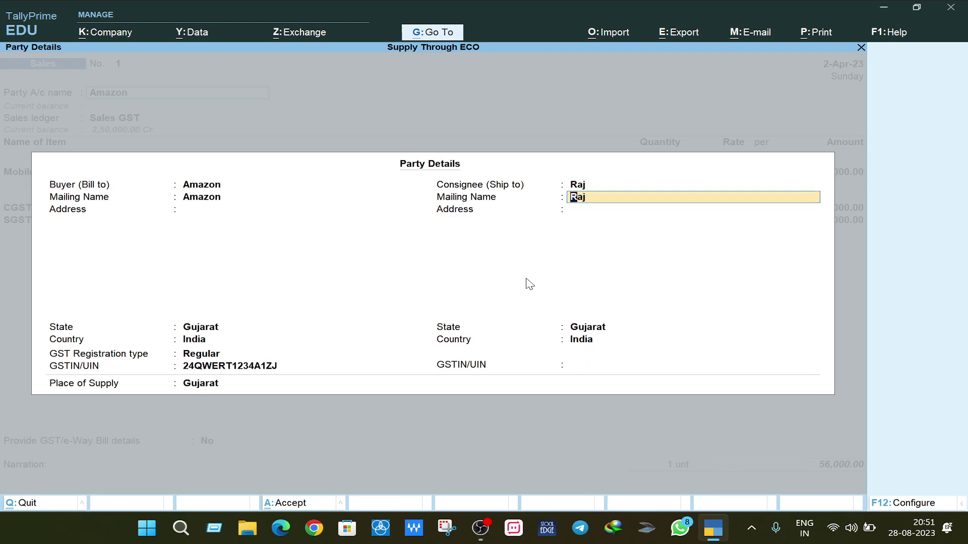
pyautogui.press('Return')
pyautogui.press('Return')
pyautogui.press('Return')
pyautogui.press('Return')
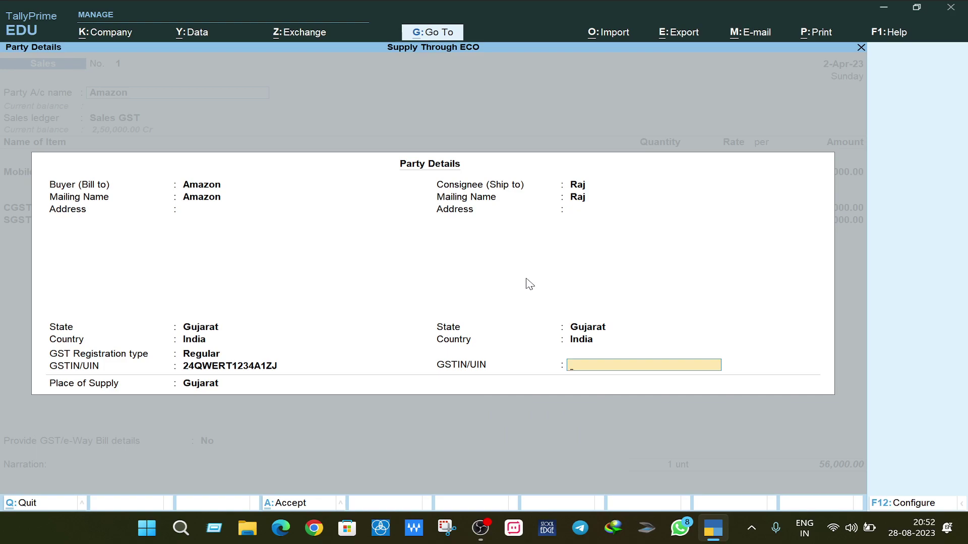
pyautogui.press('Return')
pyautogui.press('Return')
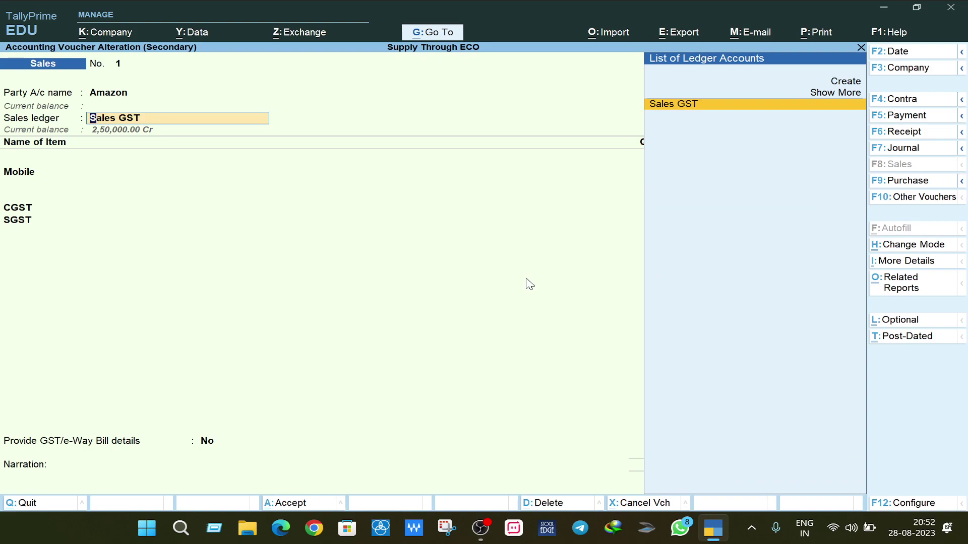
# Keep the Sales GST ledger, open the Mobile stock item for alteration and set its Set/Alter GST Details option to Yes.
pyautogui.press('Return')
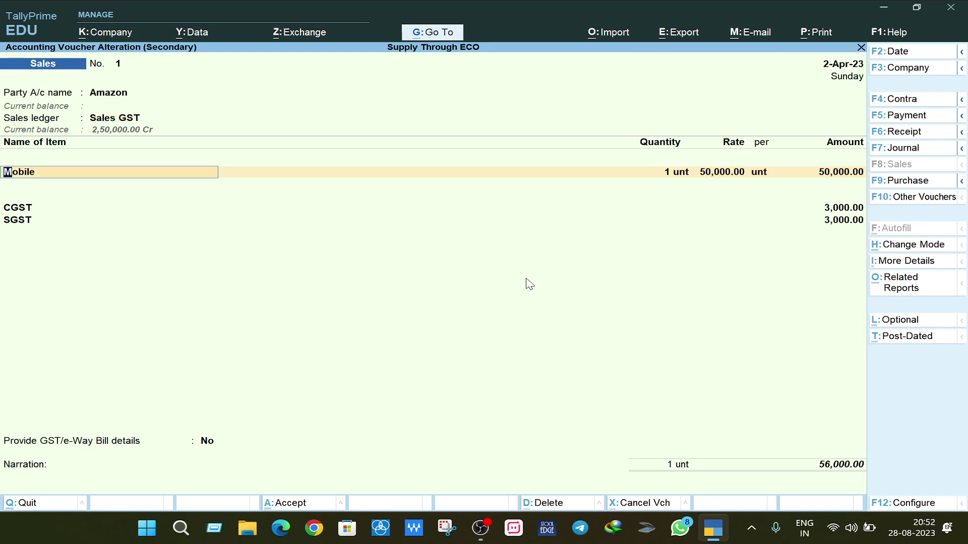
pyautogui.hotkey('ctrl', 'Return')
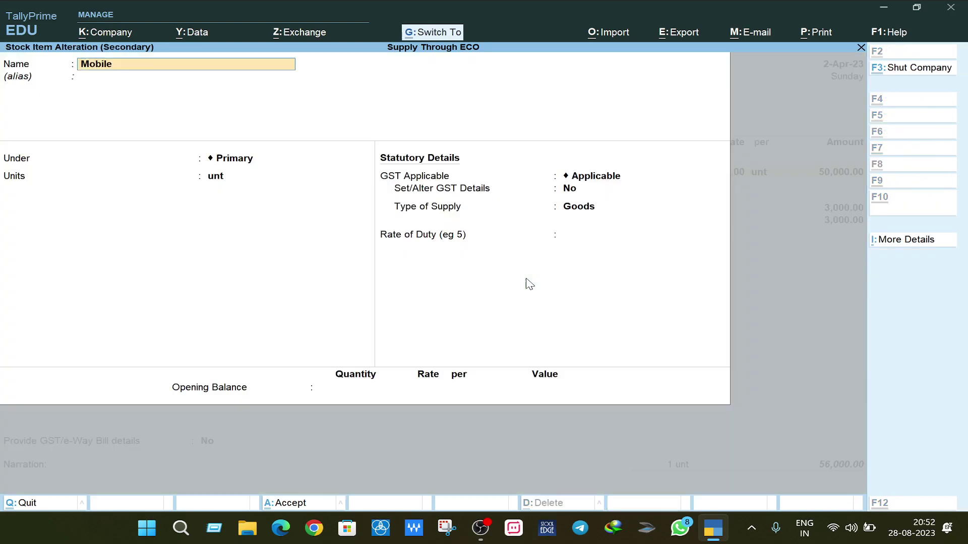
pyautogui.press('Return')
pyautogui.press('Return')
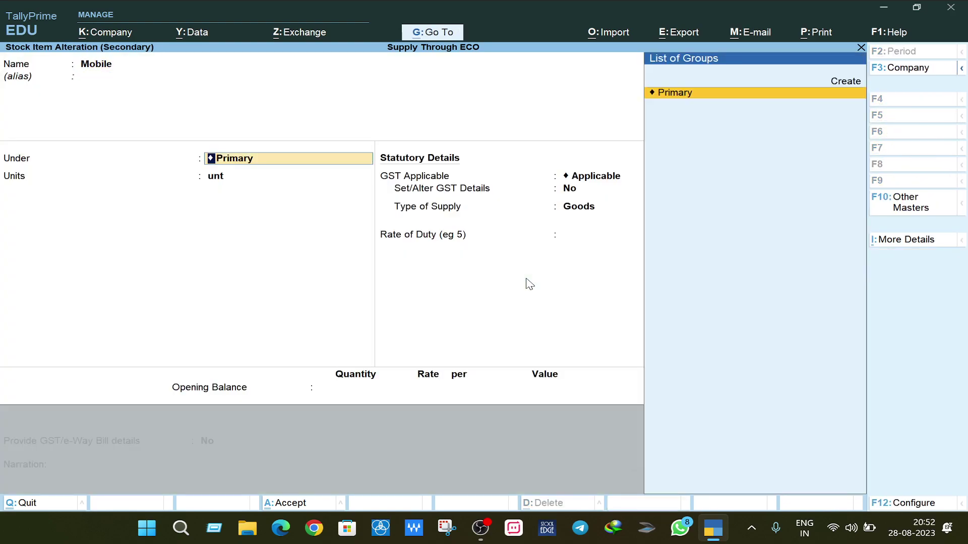
pyautogui.press('Return')
pyautogui.press('Return')
pyautogui.write('y')
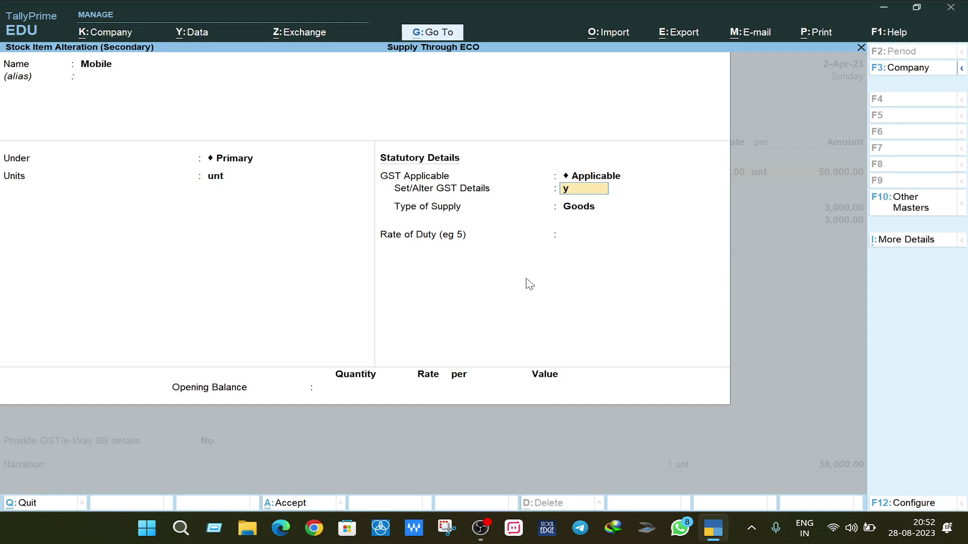
# Keep Mobile's HSN/SAC 1234 and taxable On Value rates of 12 % integrated, 6 % central and 6 % state tax, and save the item.
pyautogui.press('Return')
pyautogui.press('Return')
pyautogui.press('Return')
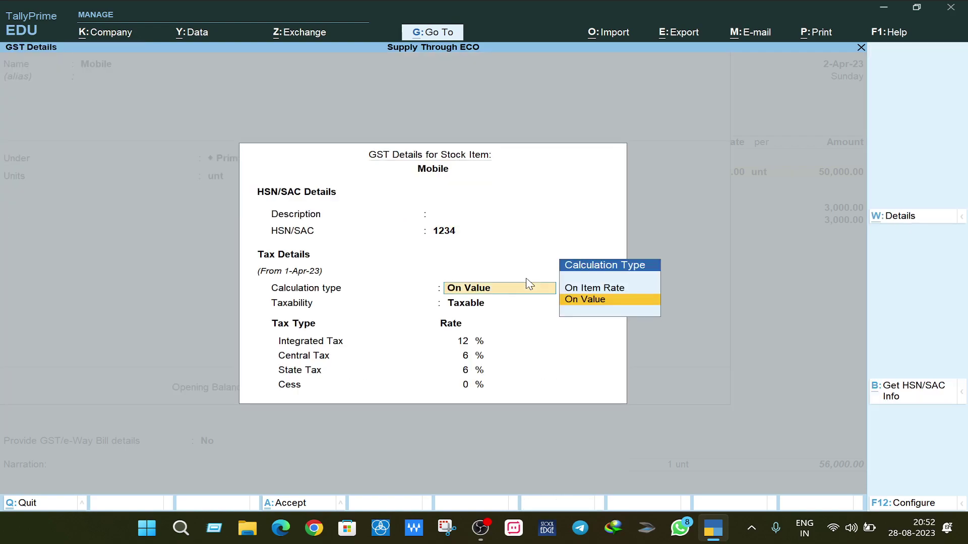
pyautogui.press('Return')
pyautogui.press('Return')
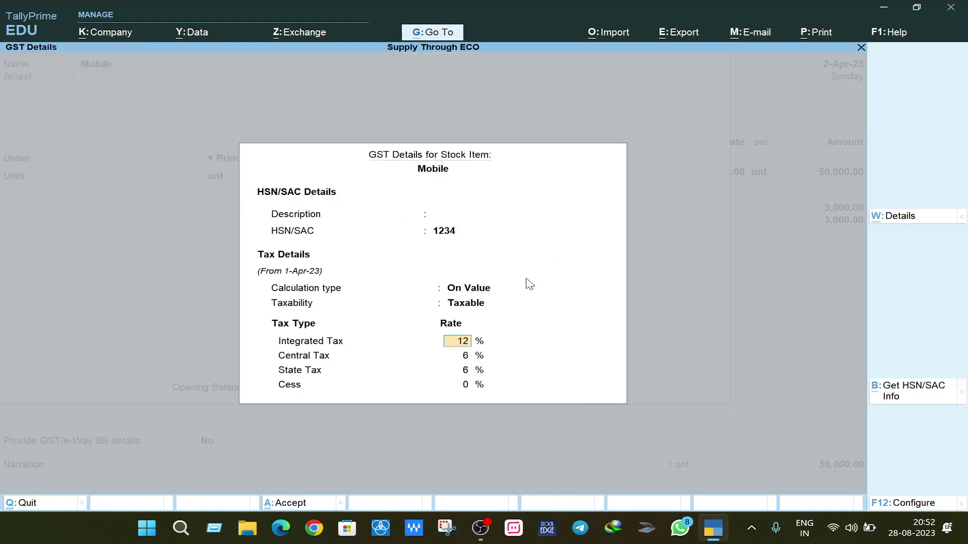
pyautogui.press('Return')
pyautogui.press('Return')
pyautogui.press('Return')
pyautogui.press('Return')
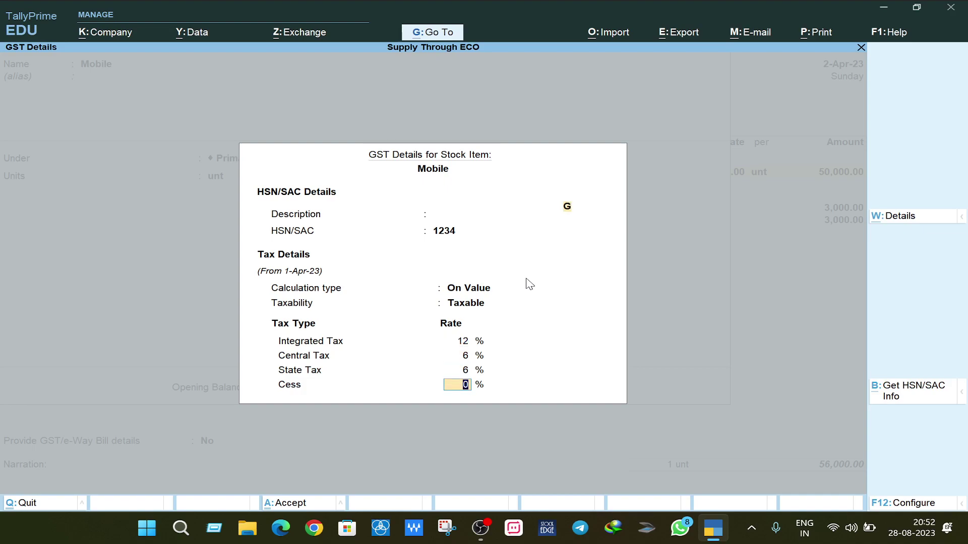
pyautogui.press('Return')
pyautogui.press('Return')
pyautogui.press('Return')
pyautogui.press('Return')
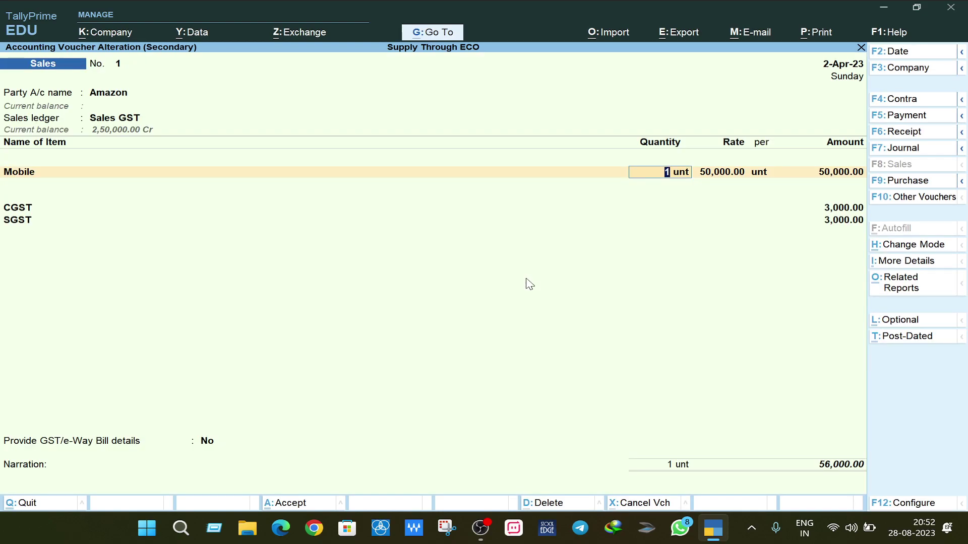
# Keep the Mobile line at 1 unt and a rate of 50,000.00, and end the item list.
pyautogui.press('Return')
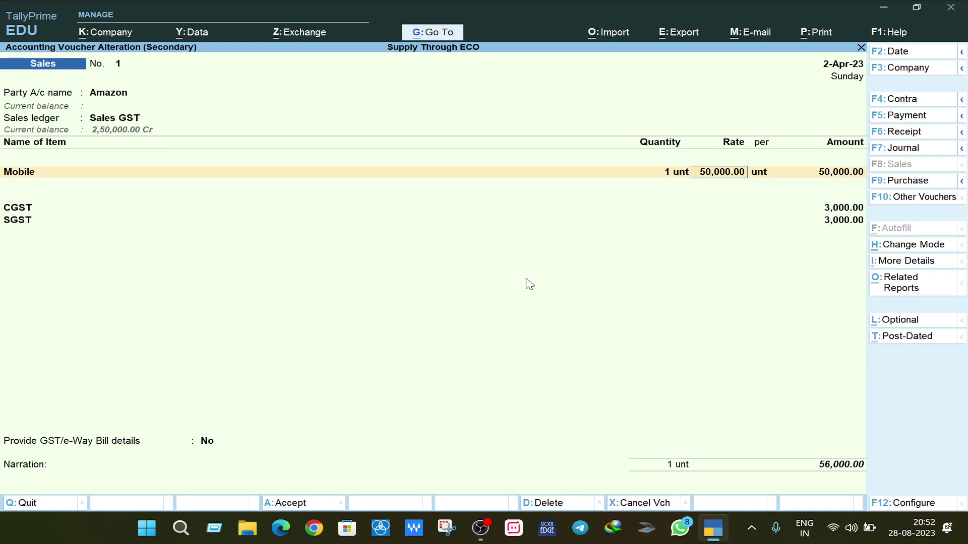
pyautogui.press('Return')
pyautogui.press('Return')
pyautogui.press('Return')
pyautogui.press('Return')
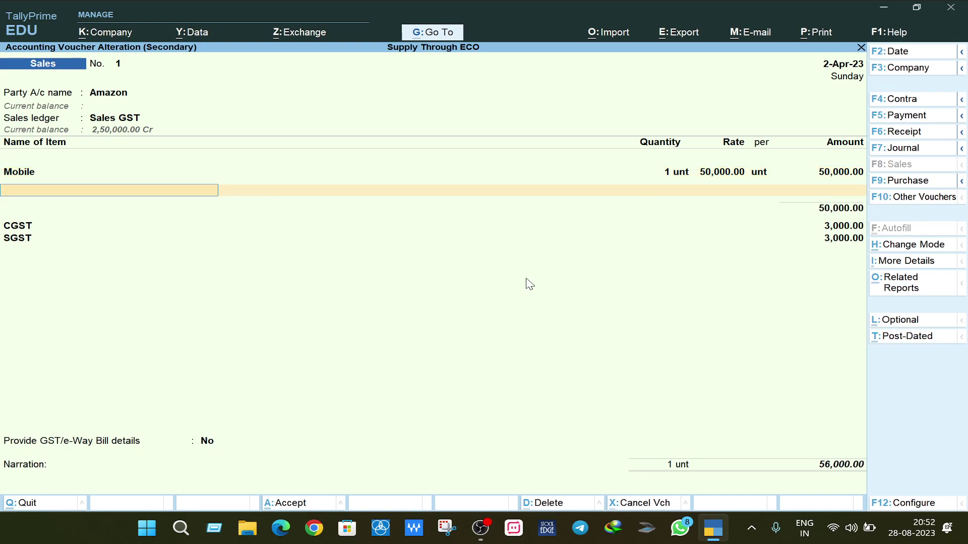
pyautogui.press('Return')
# Keep the CGST and SGST amounts at 3,000.00 each and end the voucher's tax ledger list.
pyautogui.press('Return')
pyautogui.press('Return')
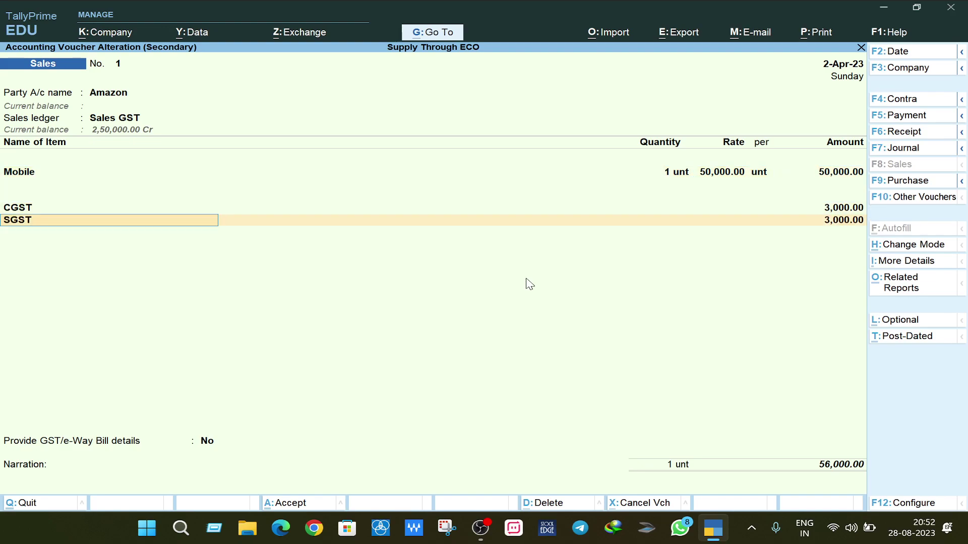
pyautogui.press('Return')
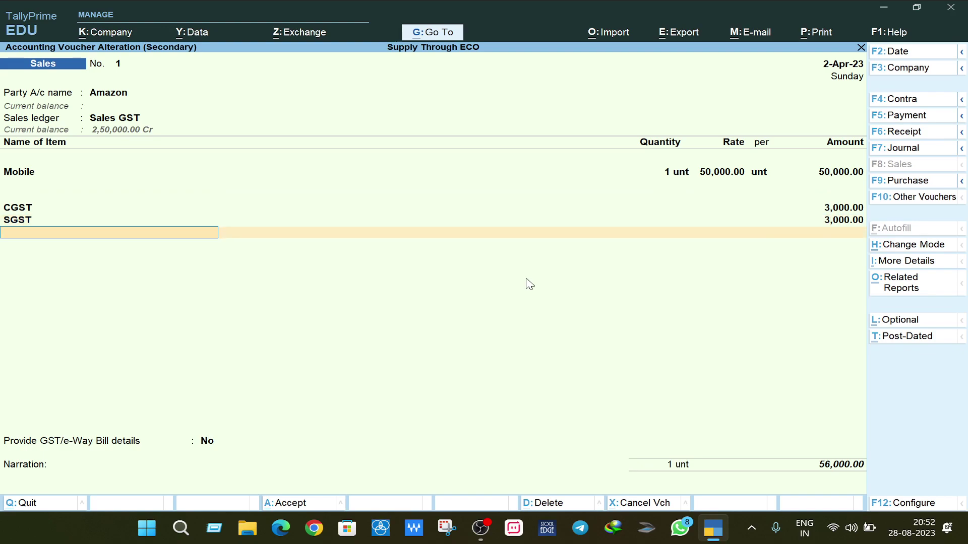
pyautogui.press('Return')
pyautogui.press('Return')
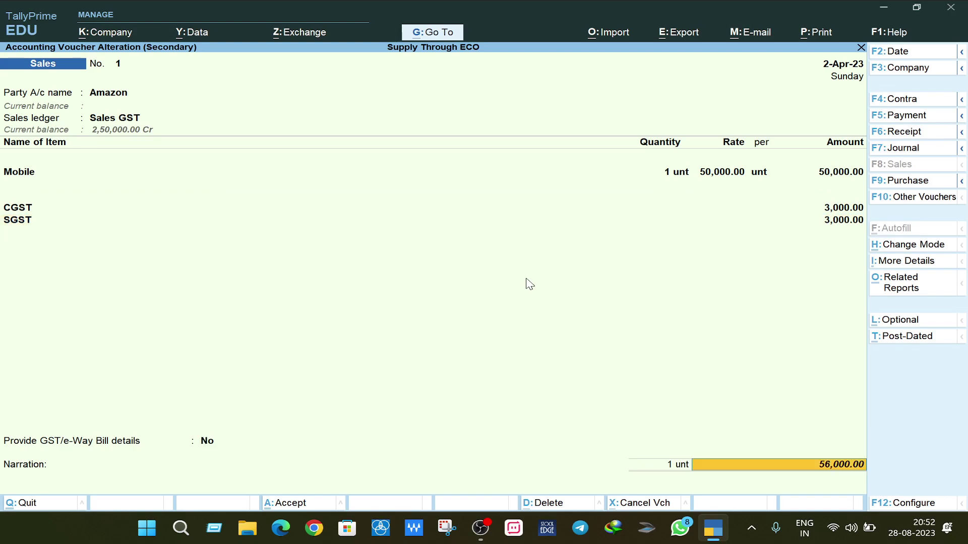
# Keep Amazon's bill-wise entry as New Ref 1 for 56,000.00 Dr without a due date.
pyautogui.press('Return')
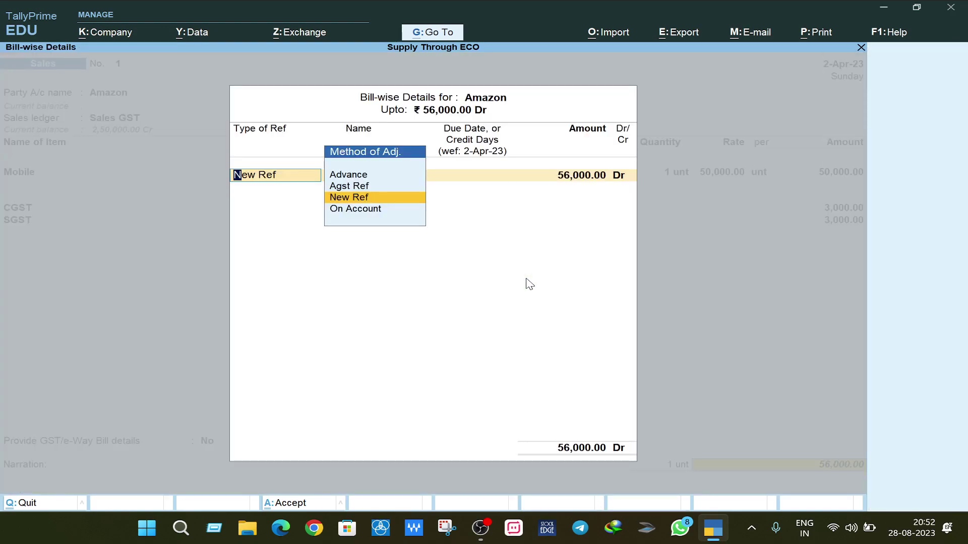
pyautogui.press('Return')
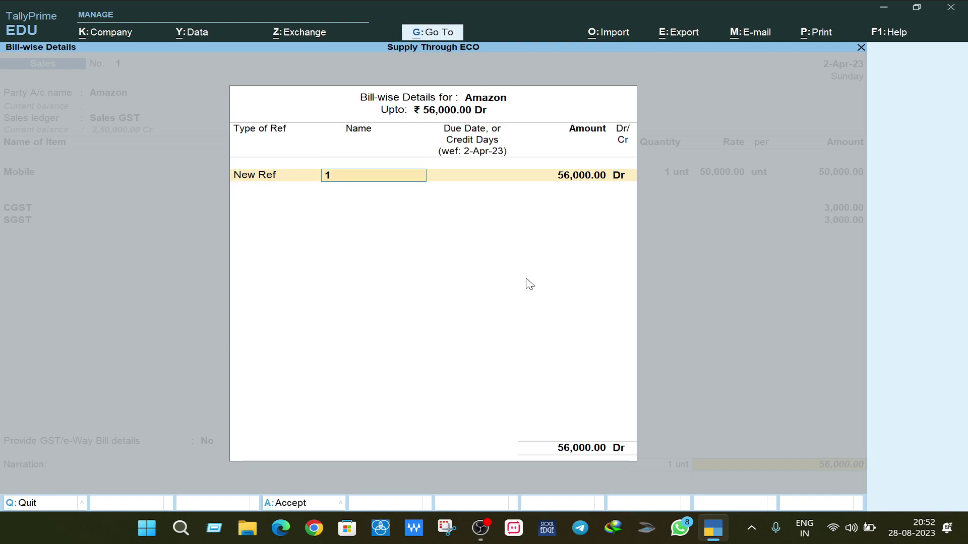
pyautogui.press('Return')
pyautogui.press('Return')
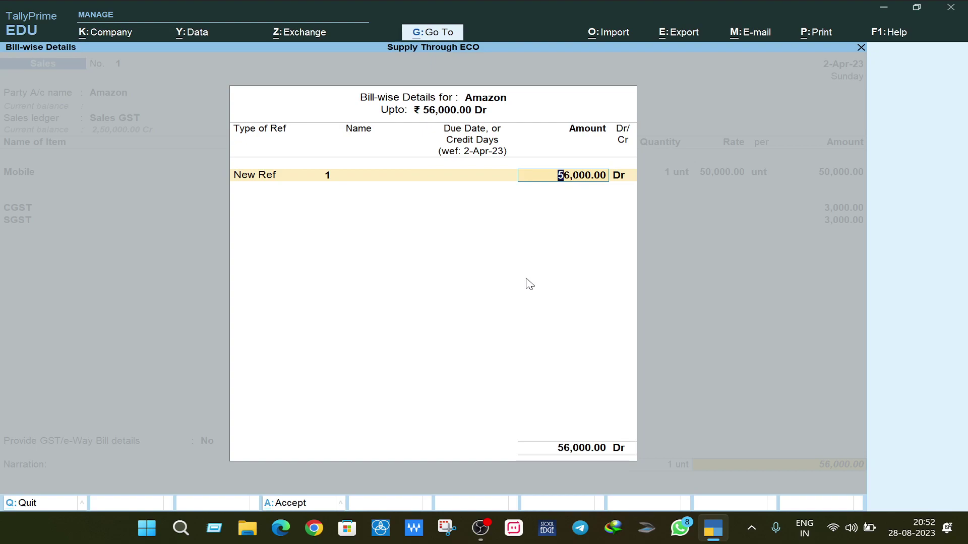
pyautogui.press('Return')
pyautogui.press('Return')
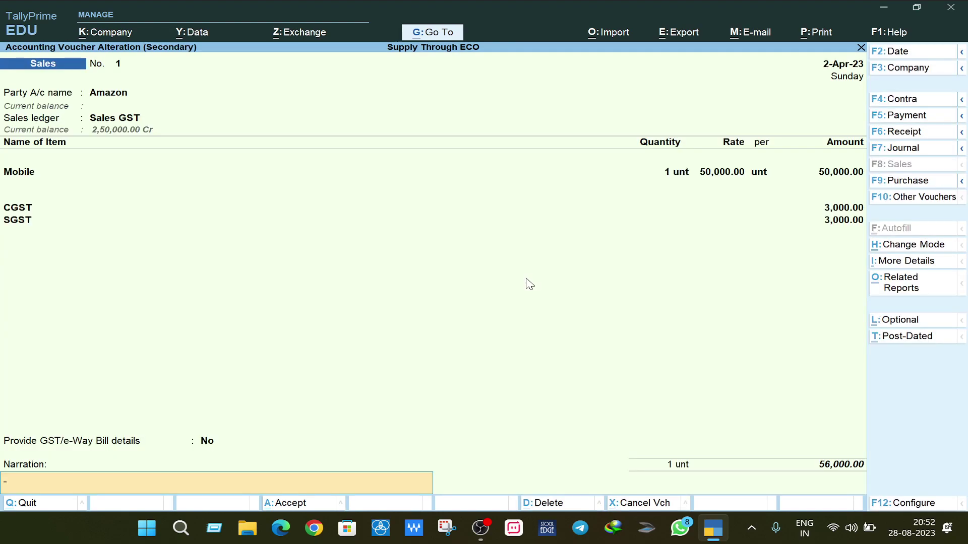
# Save sales voucher 1 with no narration or e-Way Bill submission, and open the Closing Fees journal voucher 1 for alteration.
pyautogui.press('Return')
pyautogui.press('n')
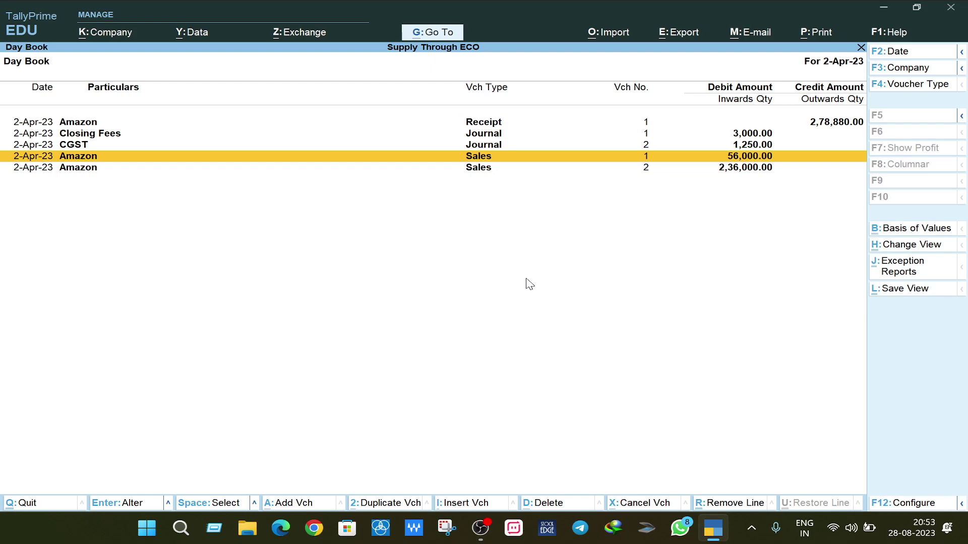
pyautogui.press('Up')
pyautogui.press('Up')
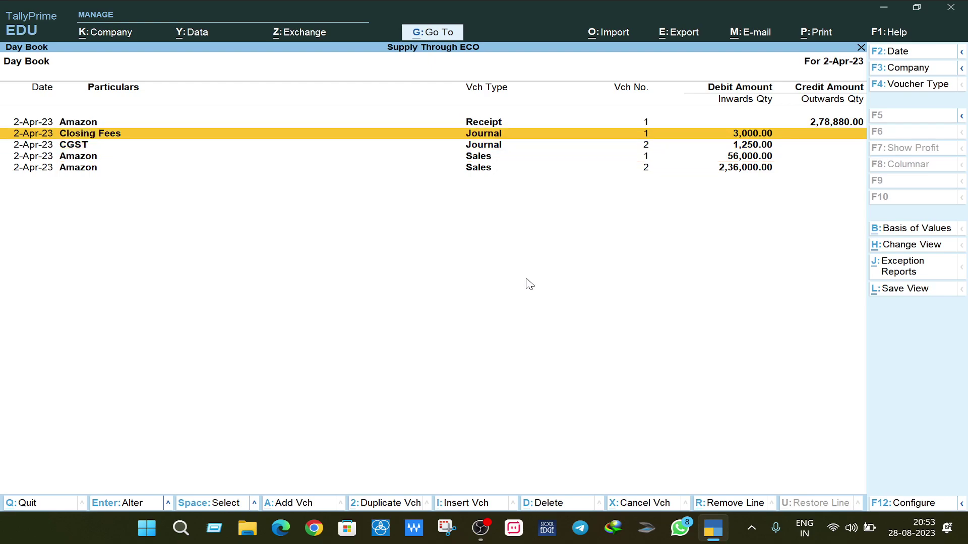
pyautogui.press('Return')
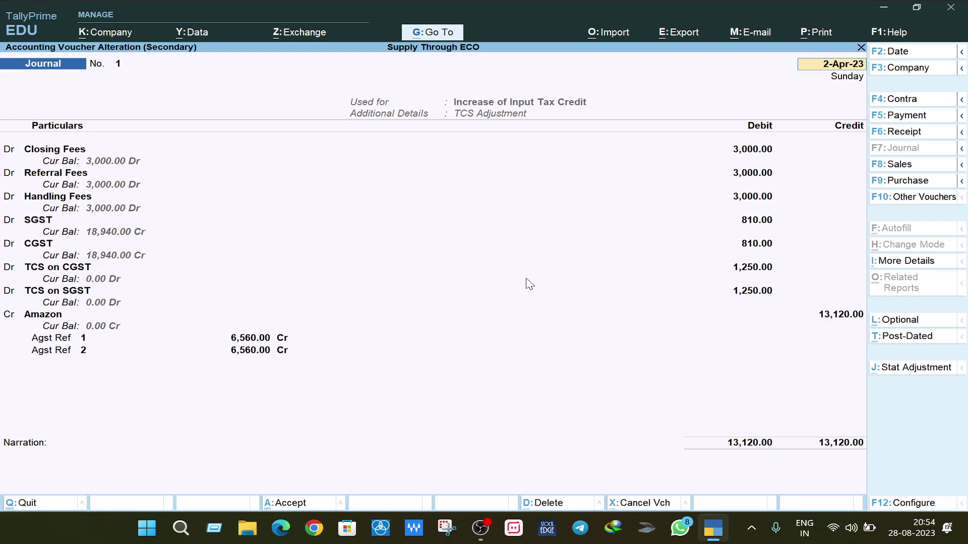
# Open the journal's stat adjustment and keep it as GST, Increase of Input Tax Credit, with TCS Adjustment as additional details.
pyautogui.click(914, 373)
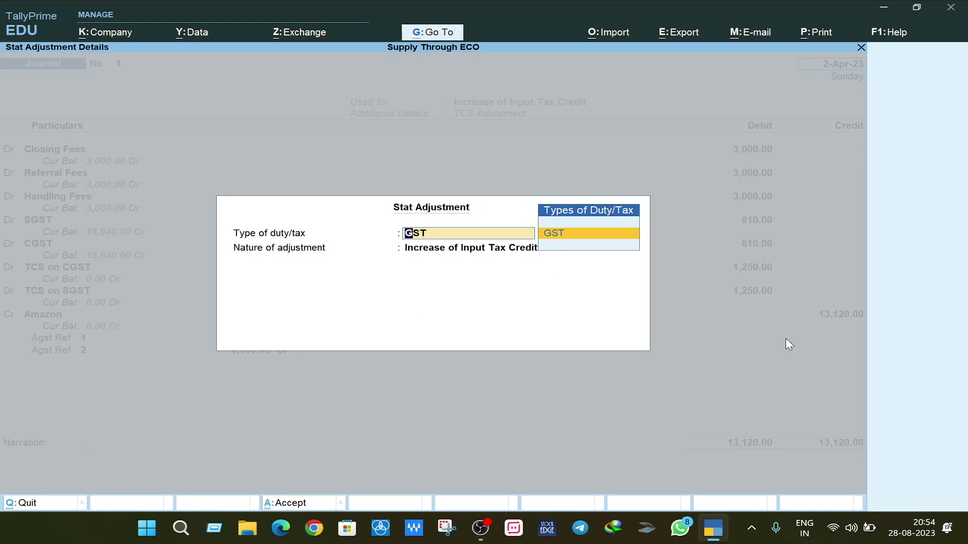
pyautogui.press('Return')
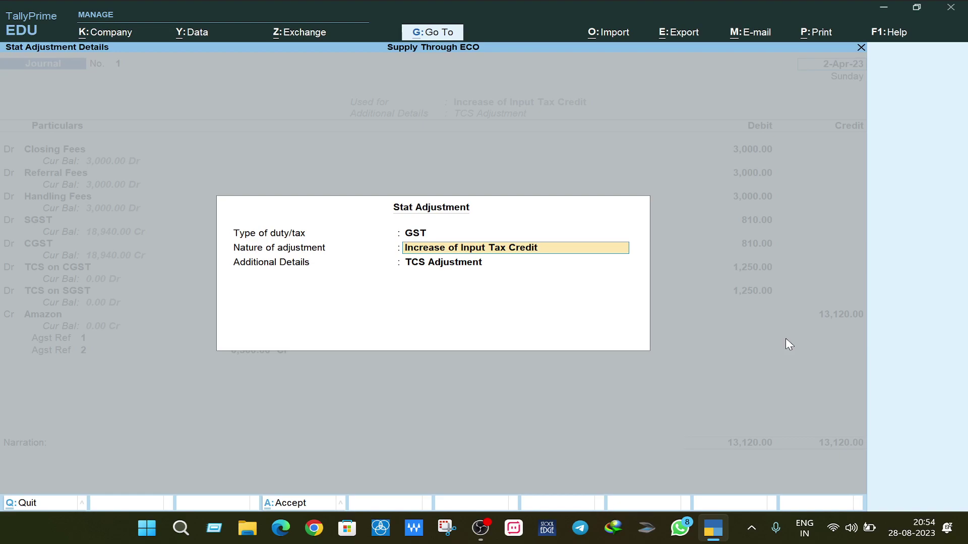
pyautogui.press('Return')
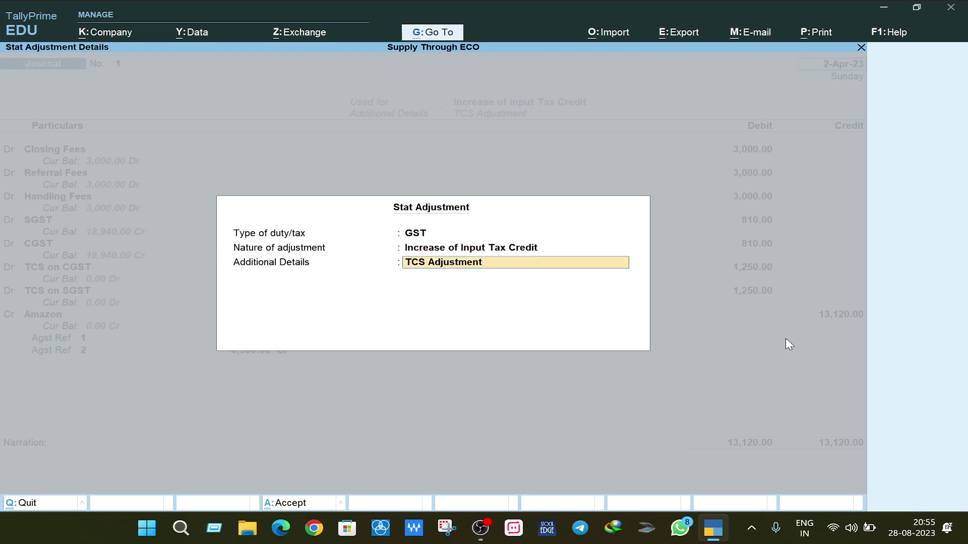
pyautogui.press('Return')
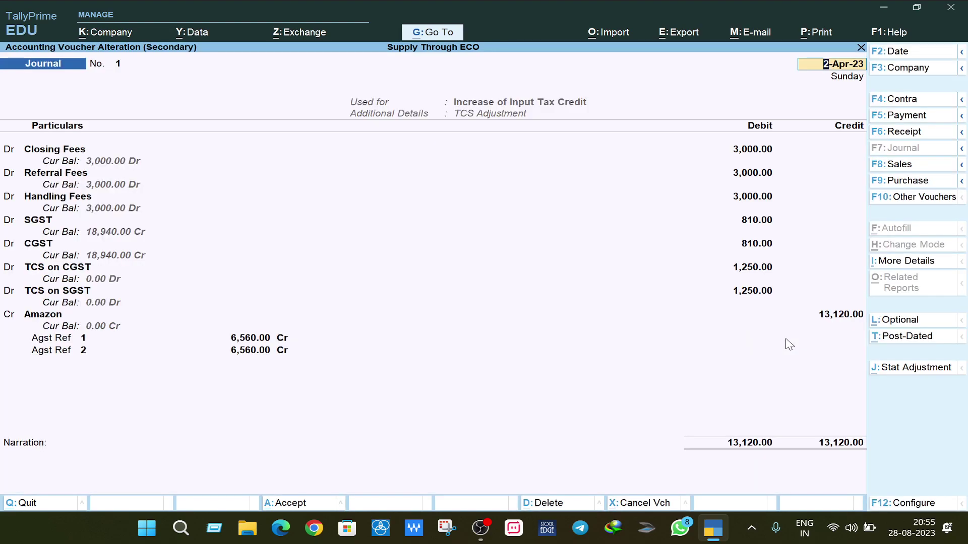
# Open the Closing Fees ledger from the journal, go through its group, GST and bank settings without changing them, and return to the voucher.
pyautogui.press('Return')
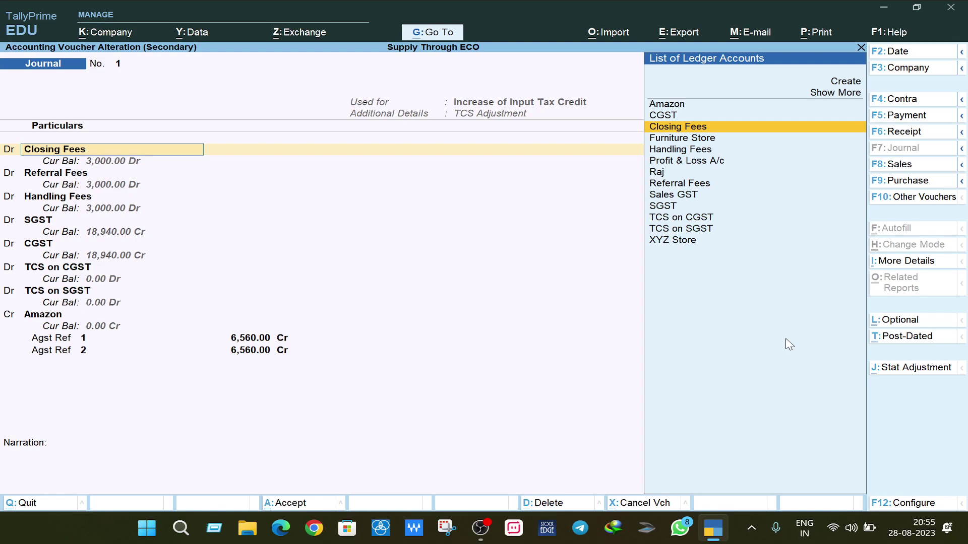
pyautogui.hotkey('ctrl', 'Return')
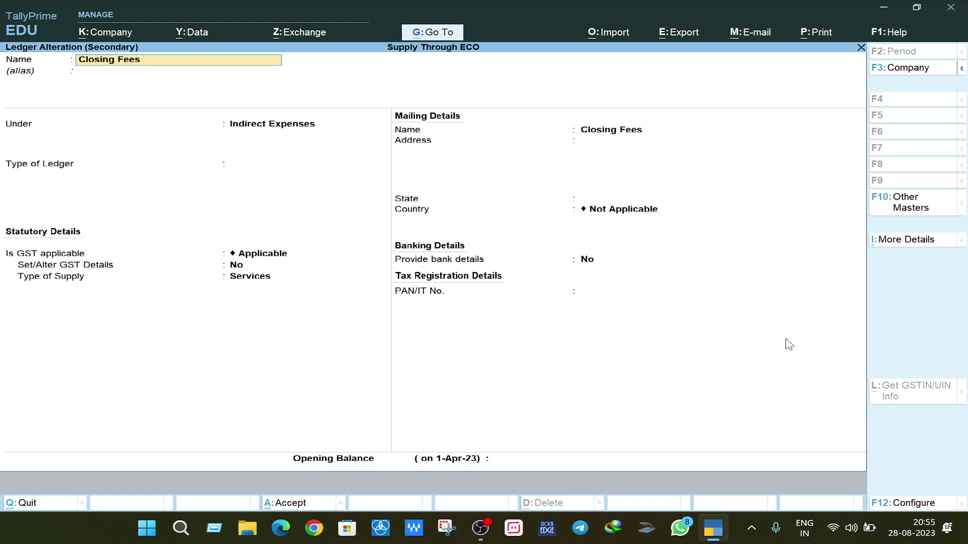
pyautogui.press('Return')
pyautogui.press('Return')
pyautogui.press('Return')
pyautogui.press('Return')
pyautogui.press('Return')
pyautogui.press('Return')
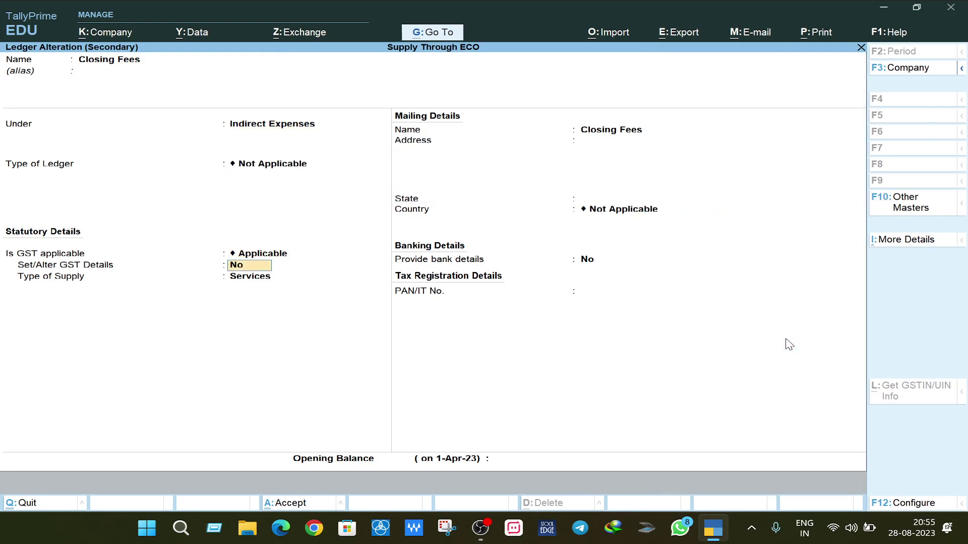
pyautogui.press('Return')
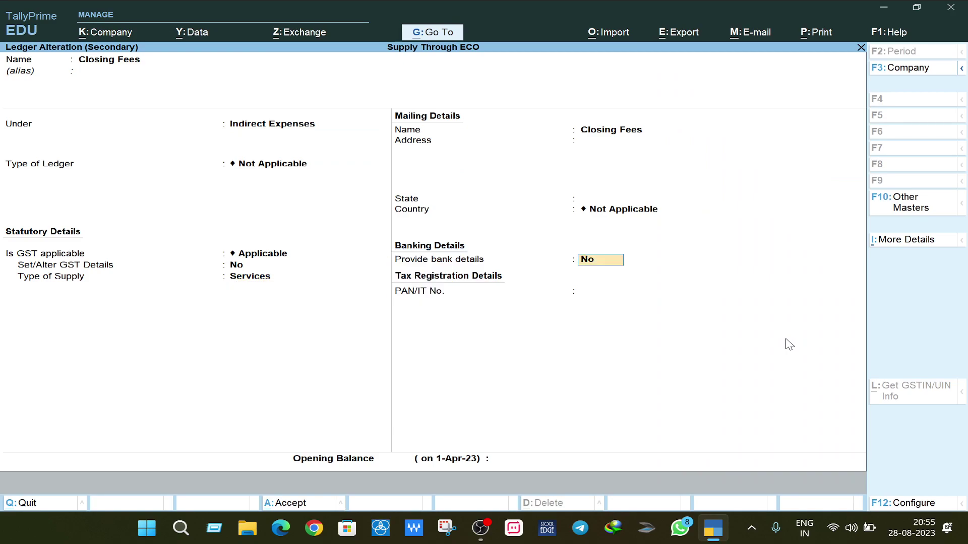
pyautogui.press('Return')
pyautogui.press('Return')
pyautogui.press('Return')
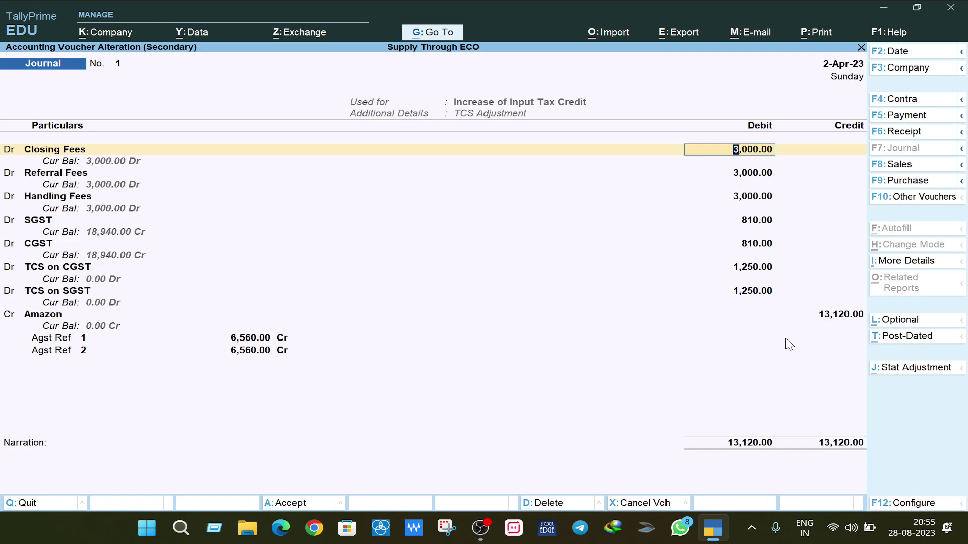
# Keep the Closing Fees, Referral Fees and Handling Fees lines debited at 3,000.00 each.
pyautogui.press('Return')
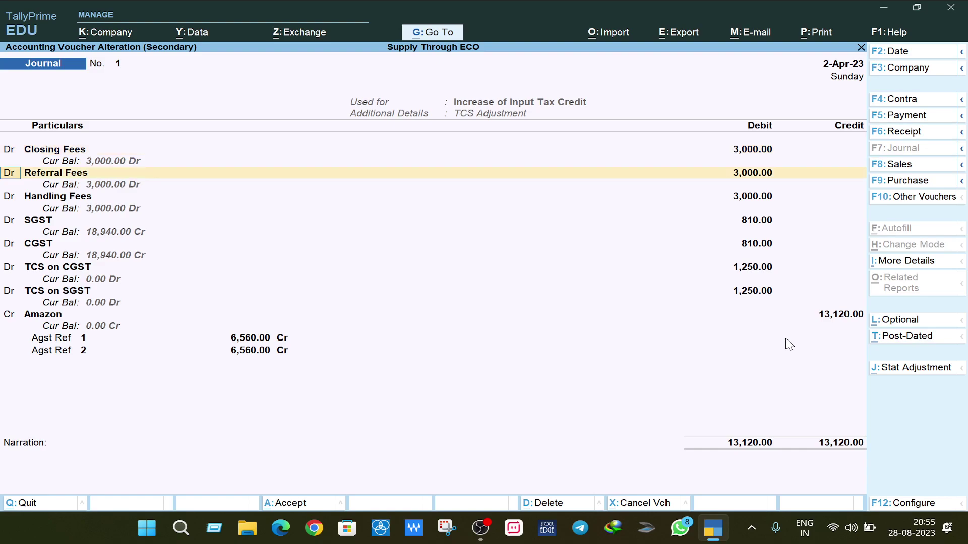
pyautogui.press('Return')
pyautogui.press('Return')
pyautogui.press('Return')
pyautogui.press('Return')
pyautogui.press('Return')
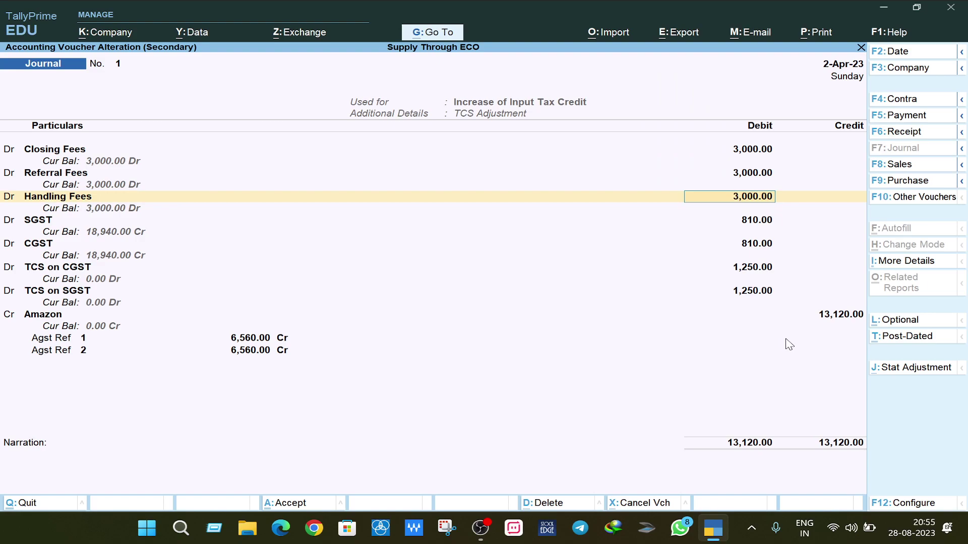
pyautogui.press('Return')
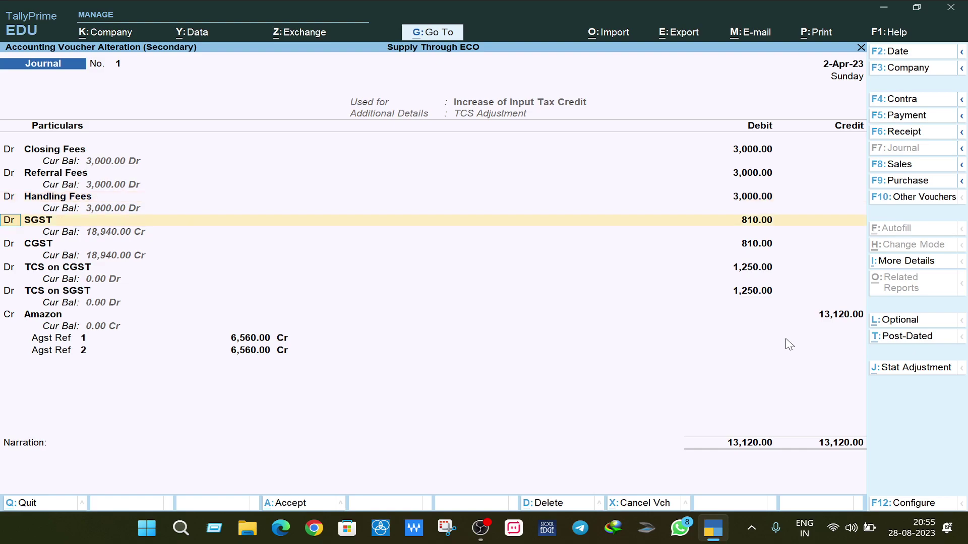
# Keep the SGST line at a 9 % rate on a taxable value of 9,000.00 with a debit of 810.00.
pyautogui.press('Return')
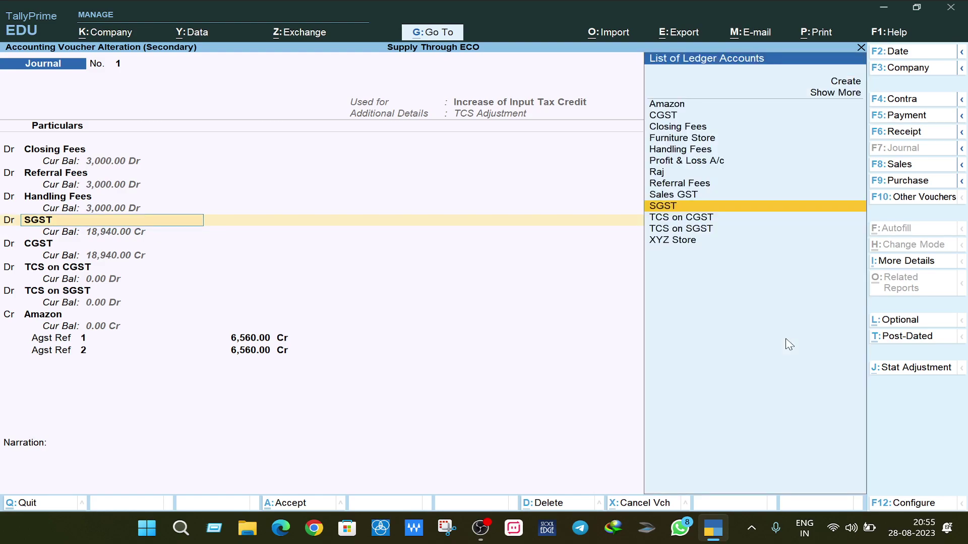
pyautogui.press('Return')
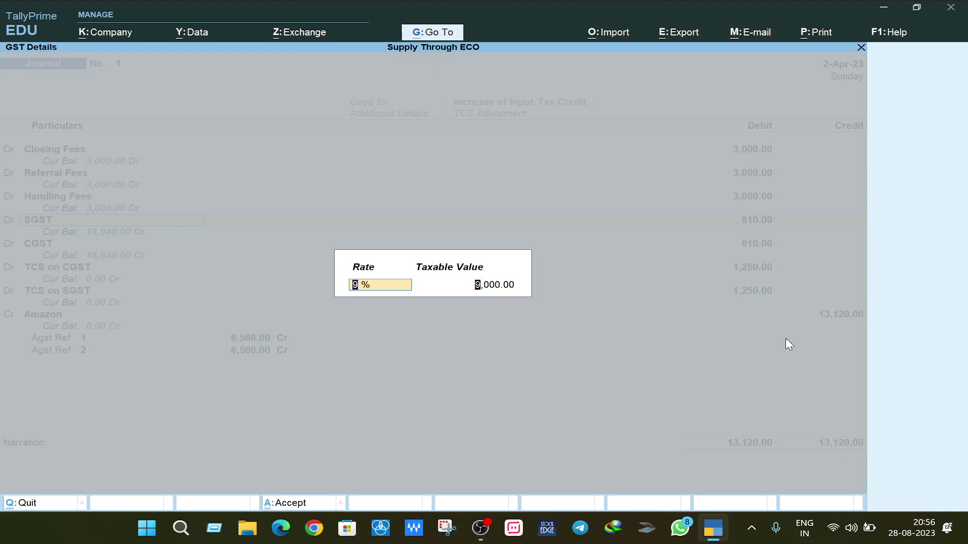
pyautogui.press('Return')
pyautogui.press('Return')
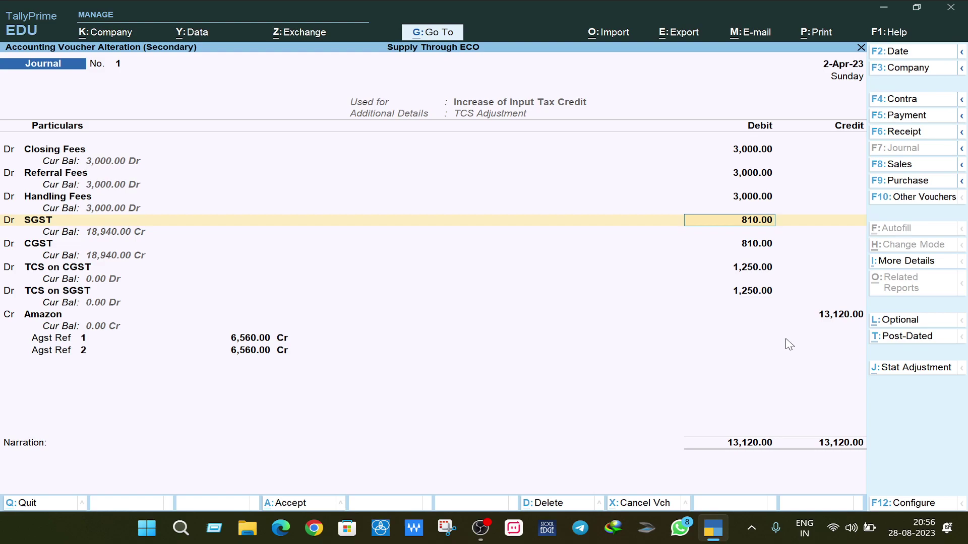
pyautogui.press('Return')
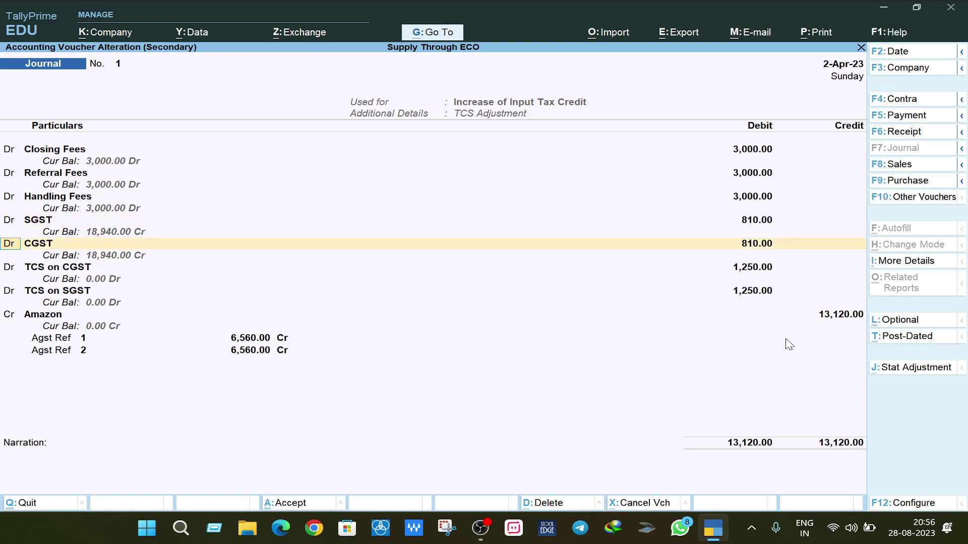
# Keep the CGST line at a 9 % rate on a taxable value of 9,000.00 with a debit of 810.00.
pyautogui.press('Return')
pyautogui.press('Return')
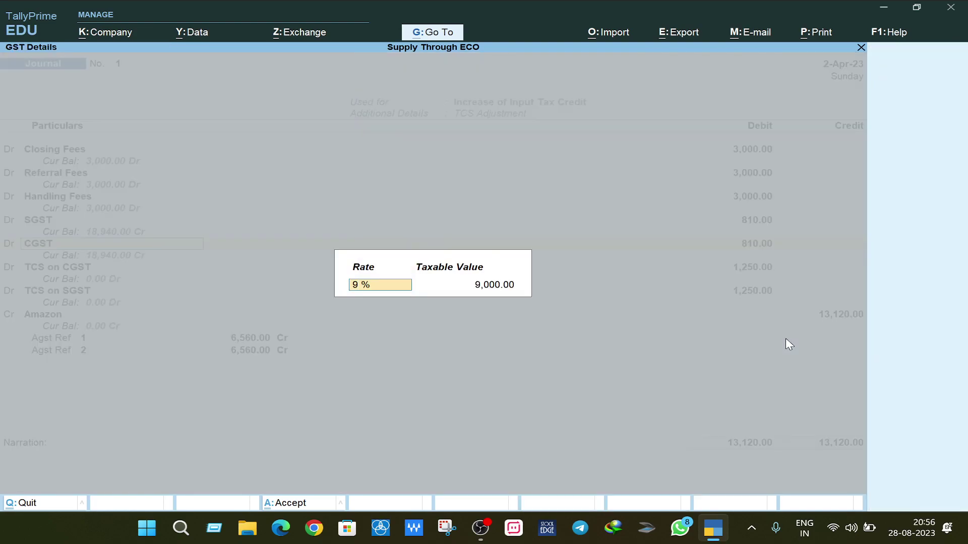
pyautogui.press('Return')
pyautogui.press('Return')
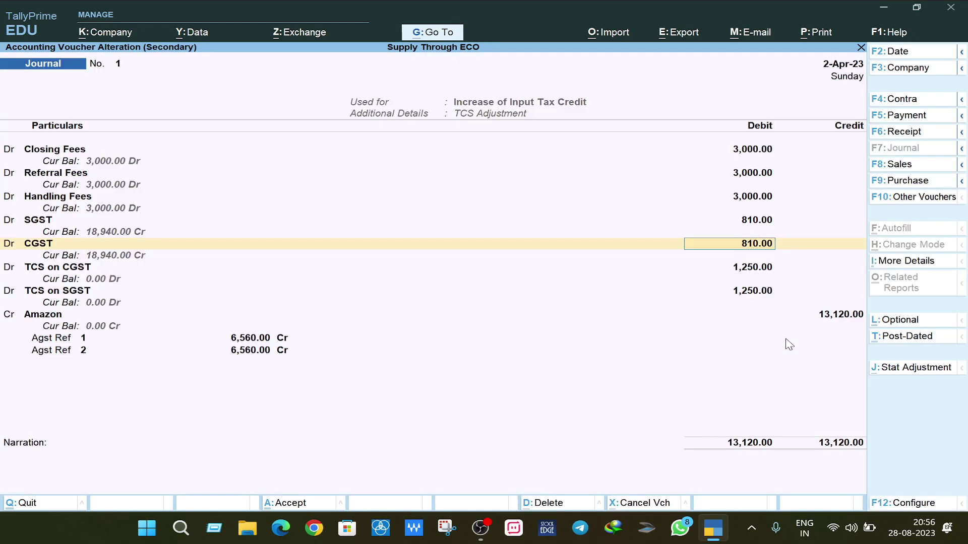
pyautogui.press('Return')
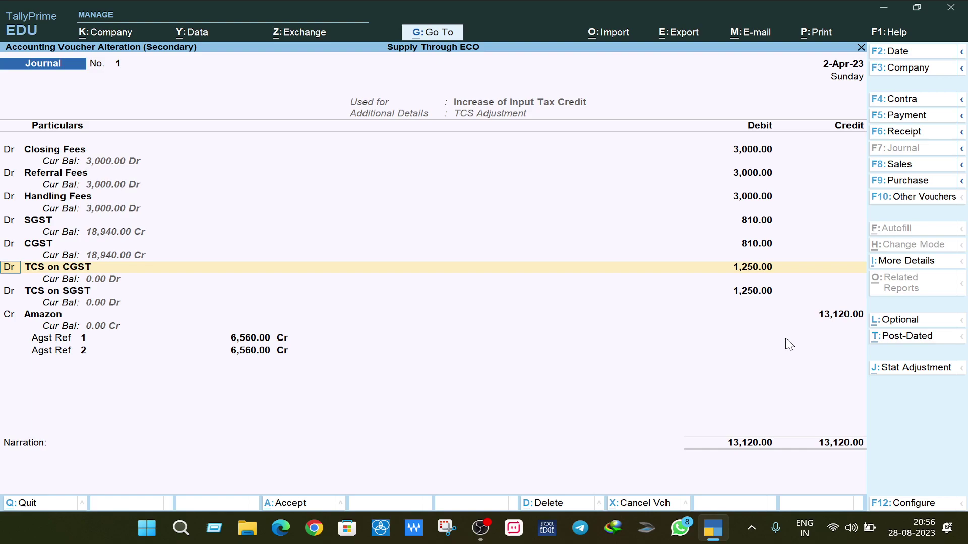
# Open the TCS on CGST ledger and go through its group, duty type, tax type, percentage and rounding settings without changing them.
pyautogui.press('Return')
pyautogui.hotkey('ctrl', 'Return')
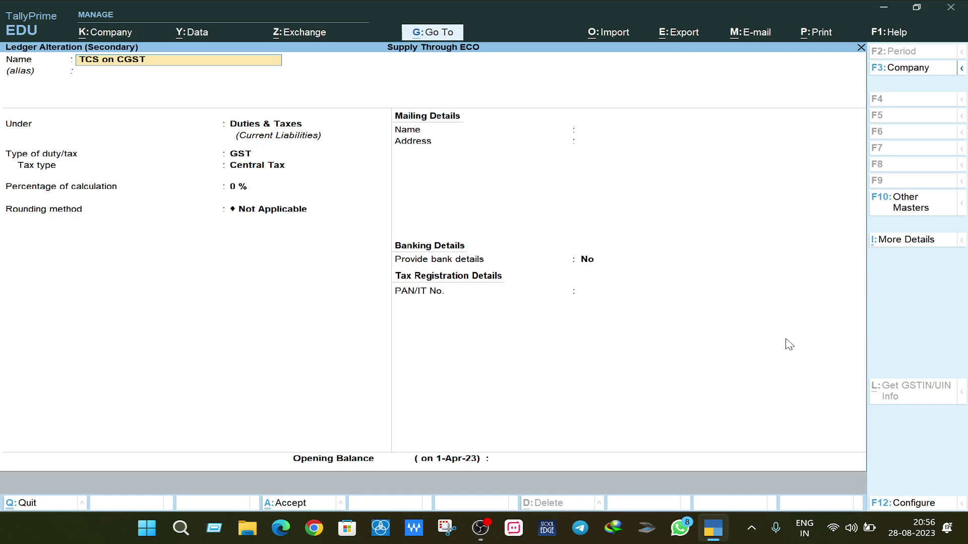
pyautogui.press('Return')
pyautogui.press('Return')
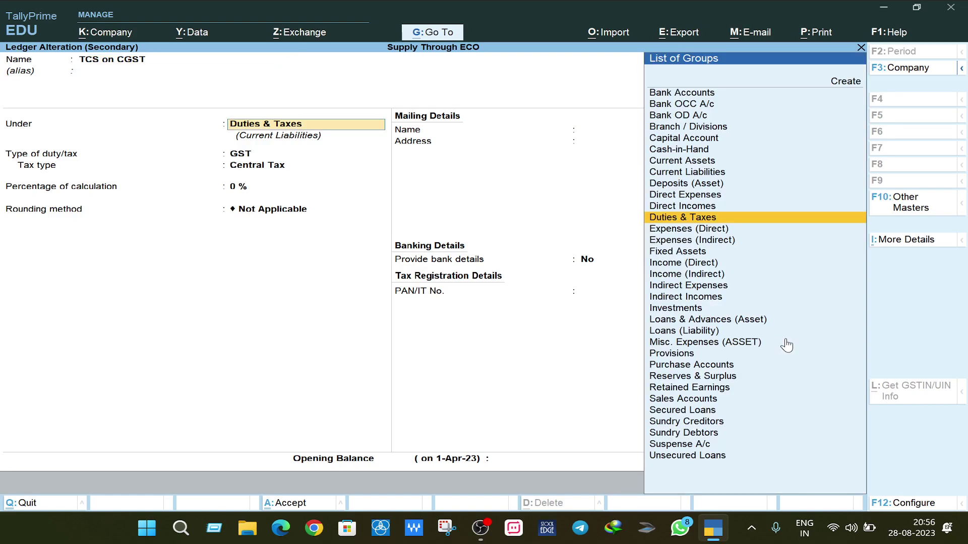
pyautogui.press('Return')
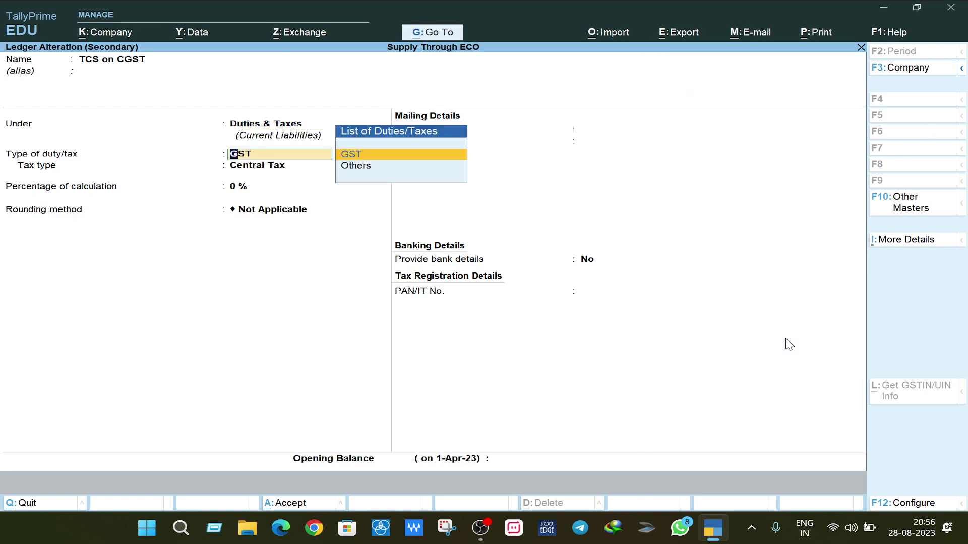
pyautogui.press('Return')
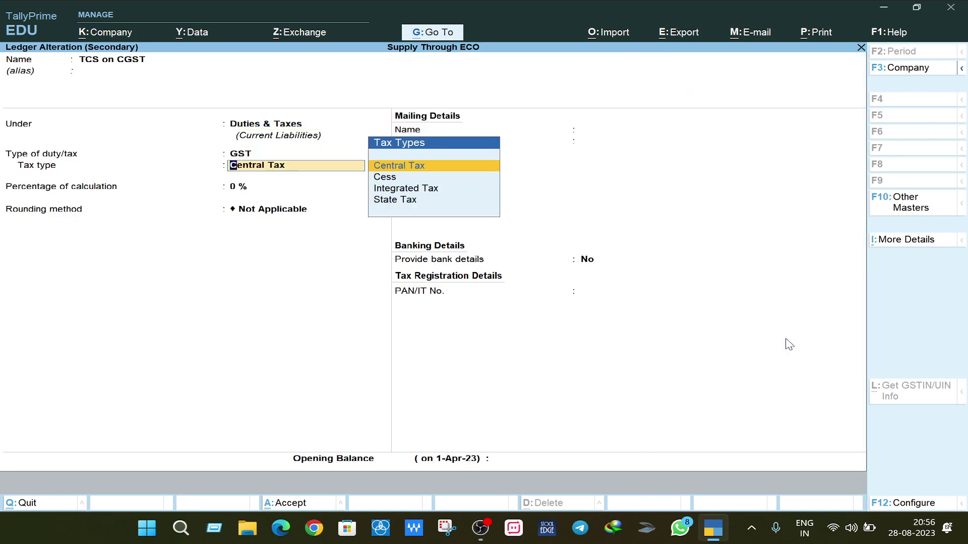
pyautogui.press('Return')
pyautogui.press('Return')
pyautogui.press('Return')
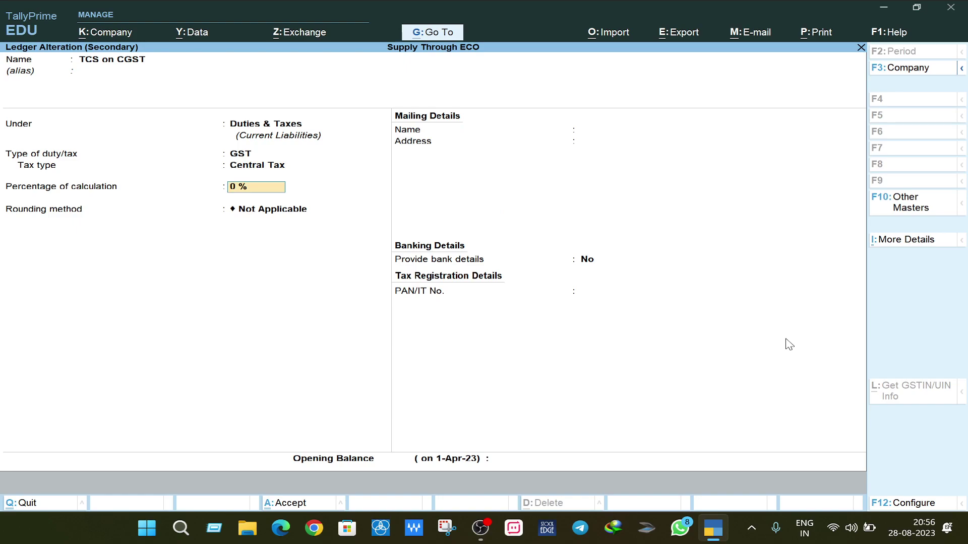
pyautogui.press('Return')
pyautogui.press('Return')
# Keep the TCS on CGST line at 0.50 % on a taxable value of 2,50,000.00 with a debit of 1,250.00.
pyautogui.press('Return')
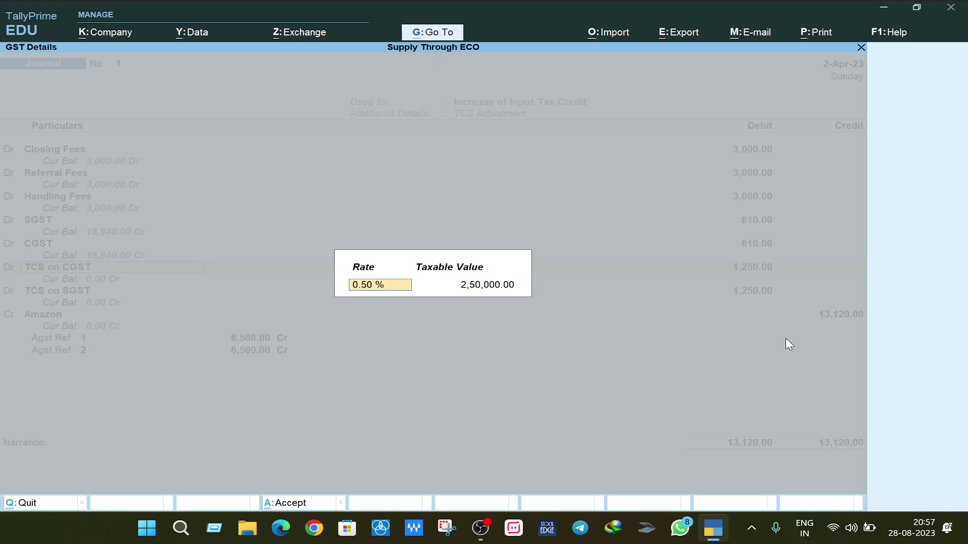
pyautogui.press('Return')
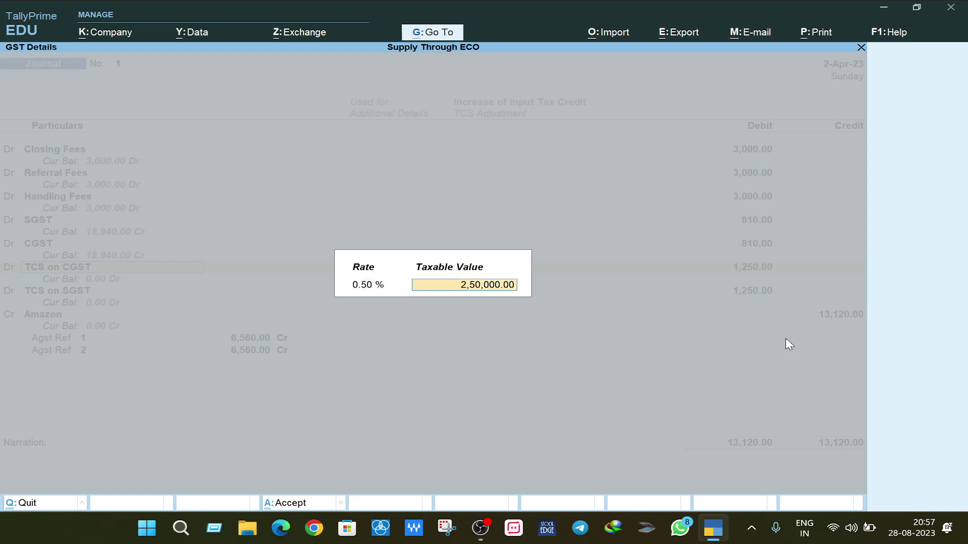
pyautogui.press('Return')
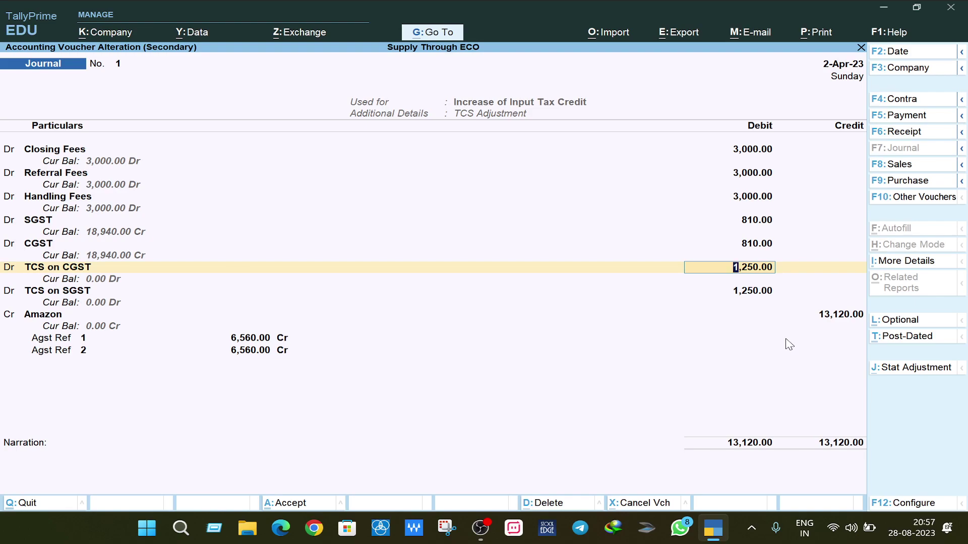
pyautogui.press('Return')
# Keep the TCS on SGST line at 0.50 % on a taxable value of 2,50,000.00 with a debit of 1,250.00.
pyautogui.press('Return')
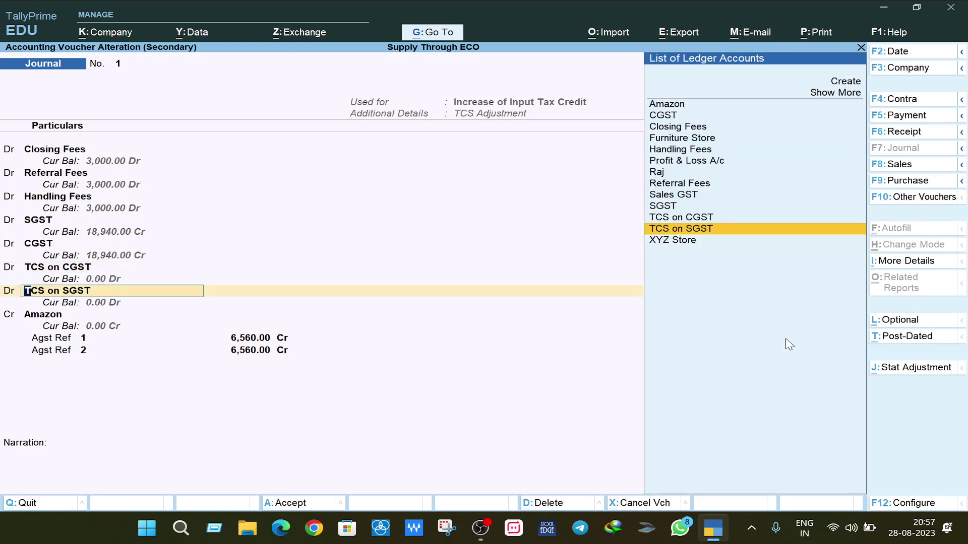
pyautogui.press('Return')
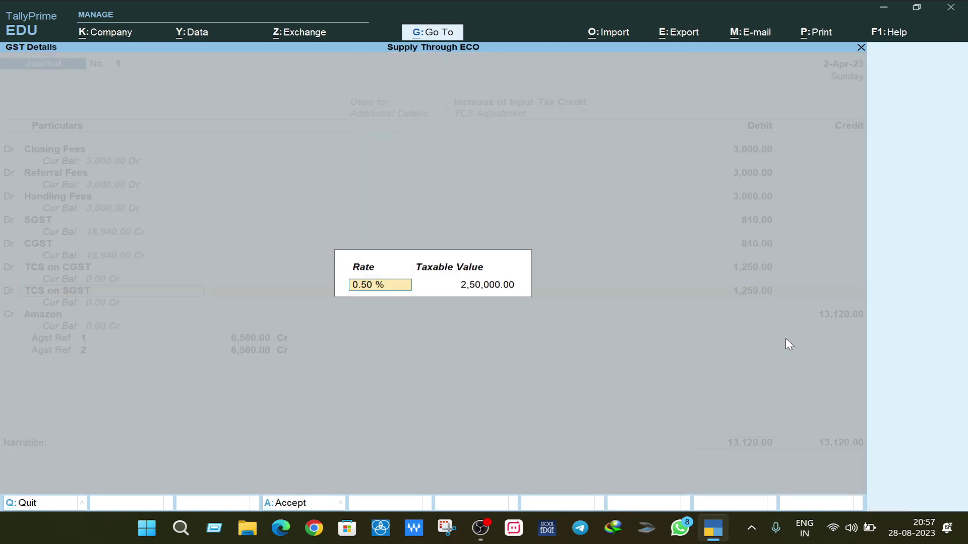
pyautogui.press('Return')
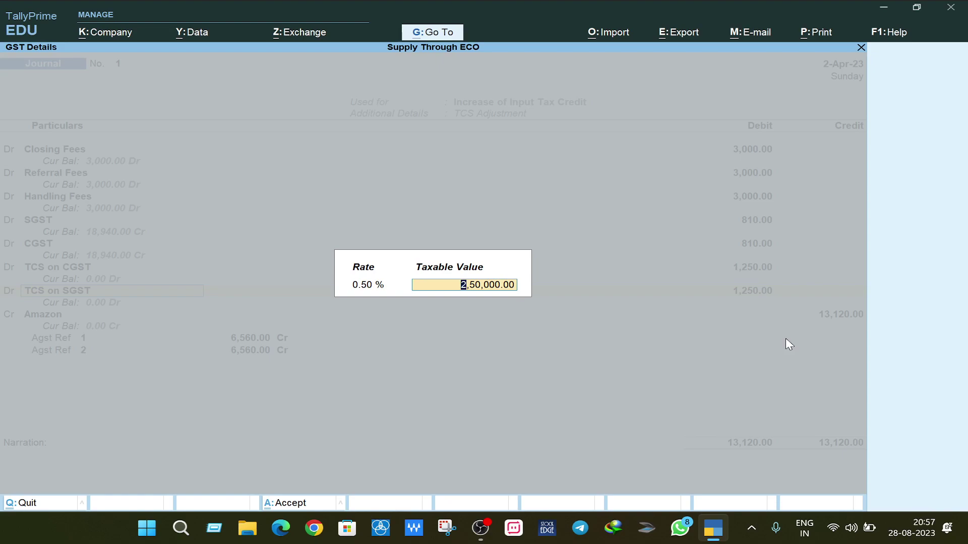
pyautogui.press('Return')
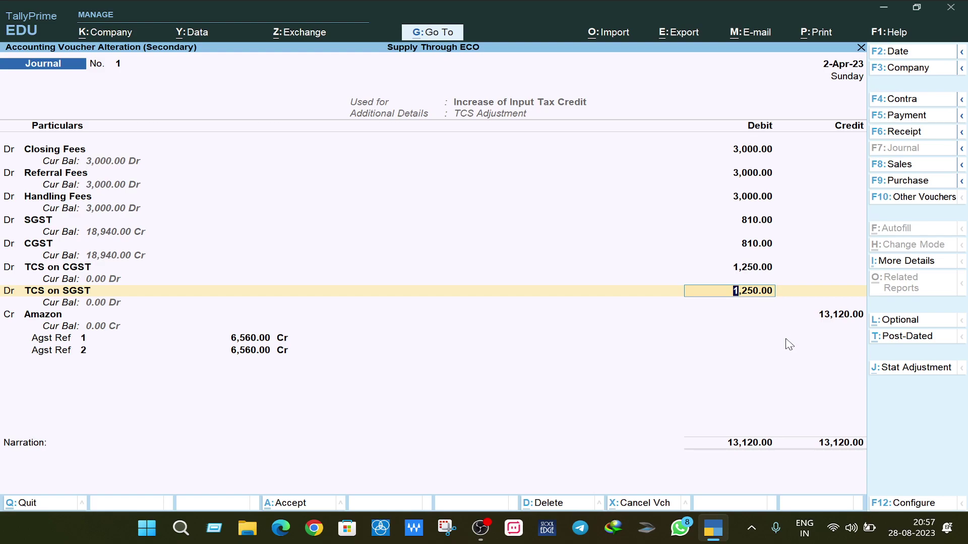
pyautogui.press('Return')
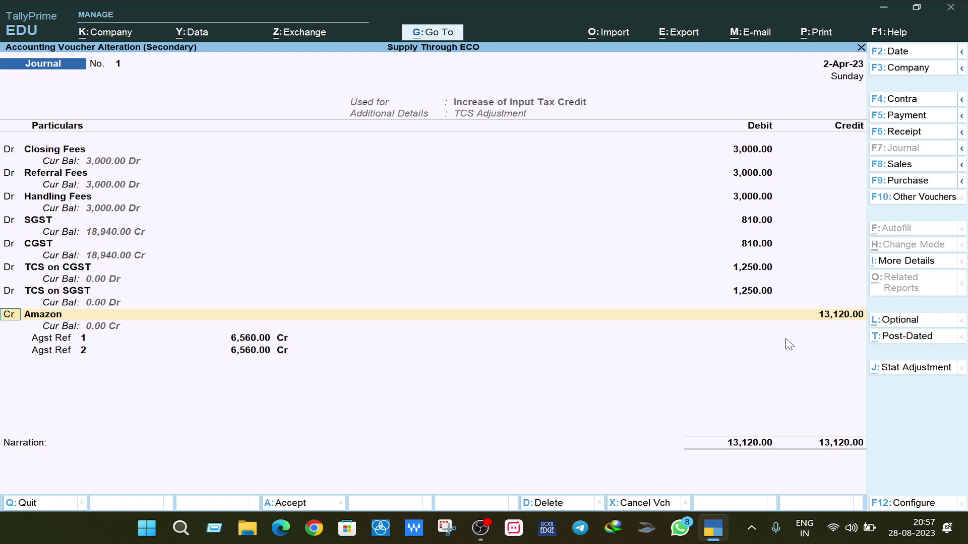
# Keep the Amazon line's credit of 13,120.00 and its Agst Ref 1 allocation of 6,560.00 Cr.
pyautogui.press('Return')
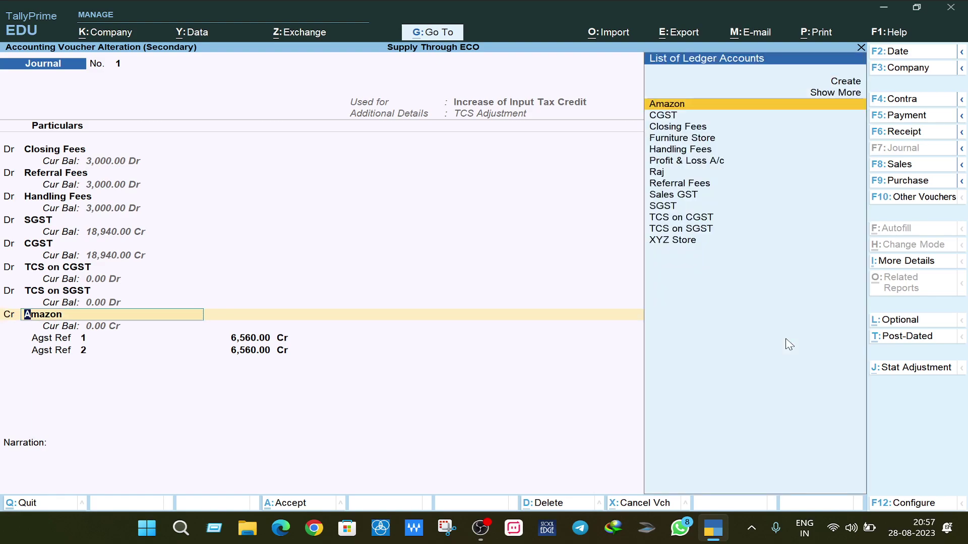
pyautogui.press('Return')
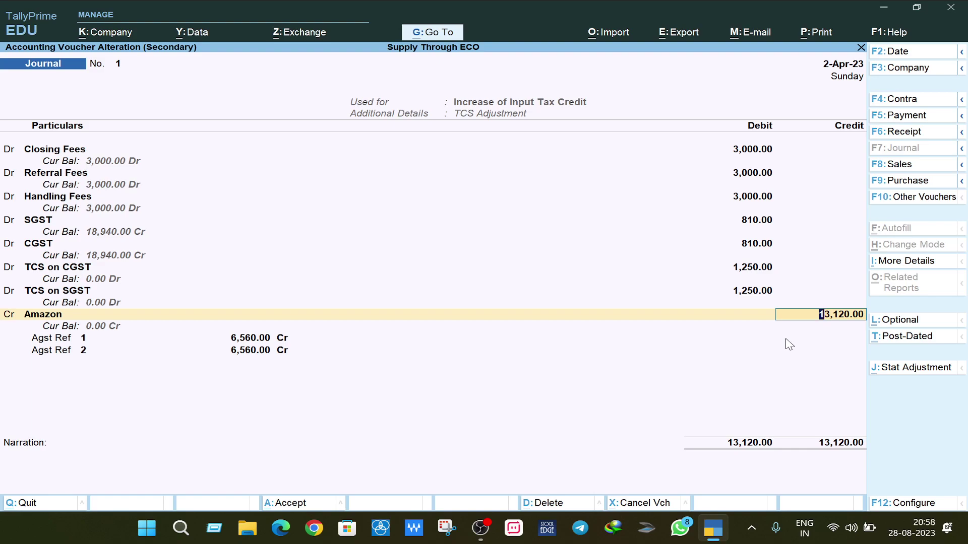
pyautogui.press('Return')
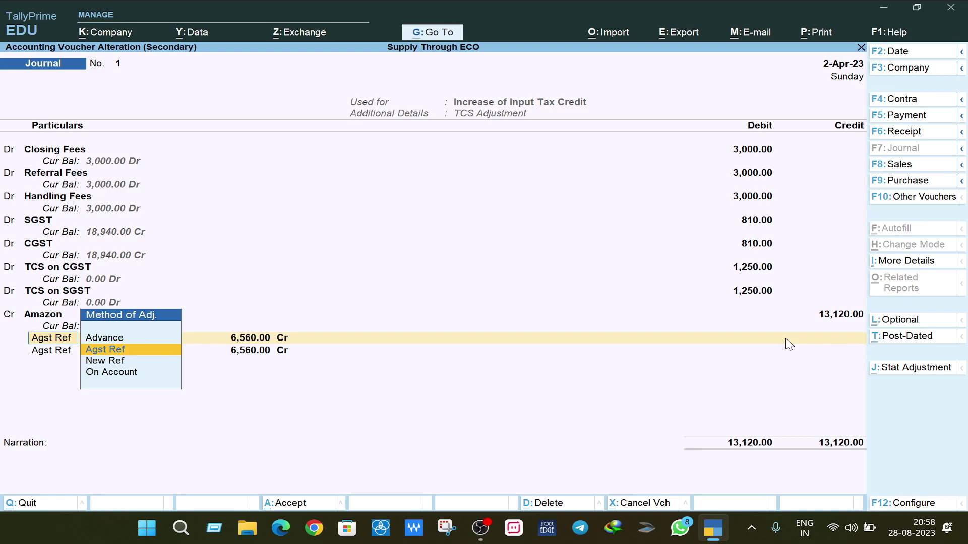
pyautogui.press('Return')
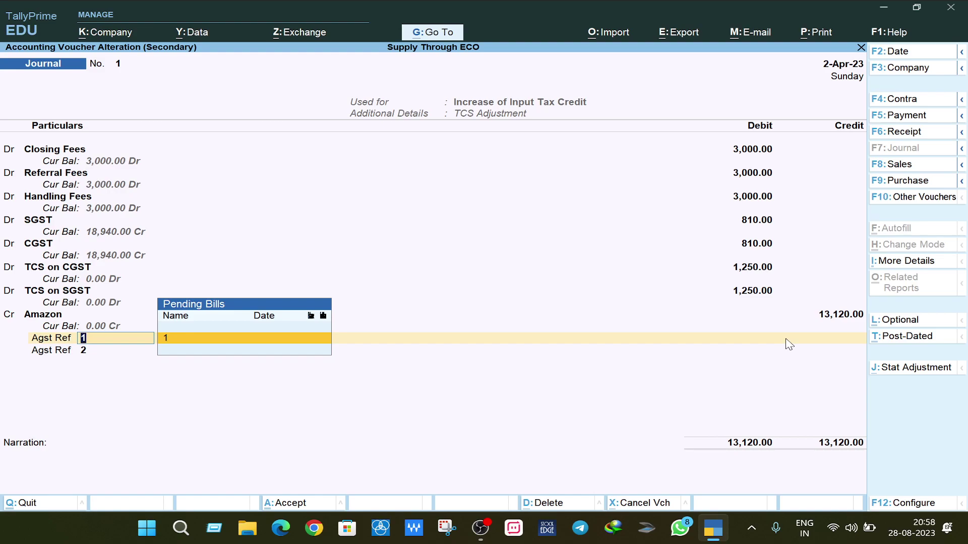
pyautogui.press('Return')
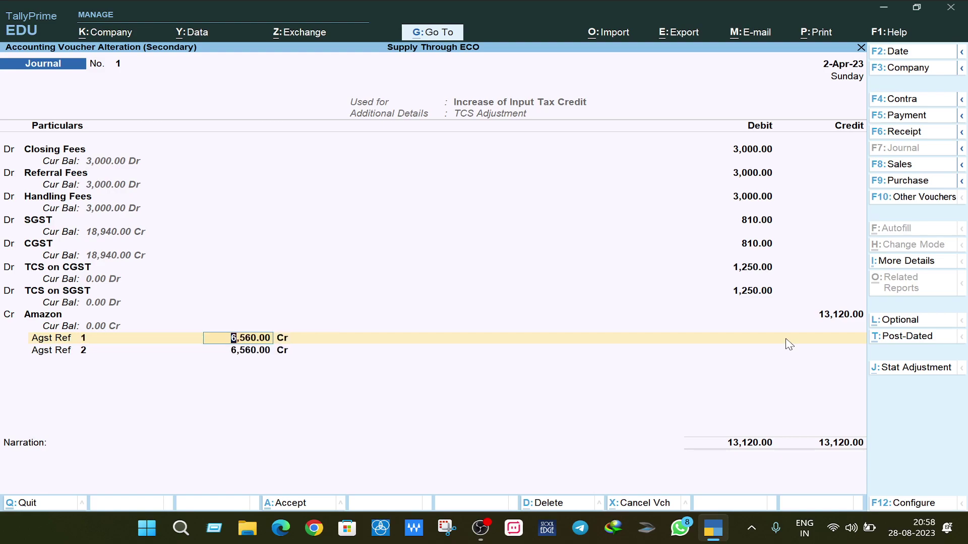
pyautogui.press('Return')
pyautogui.press('Return')
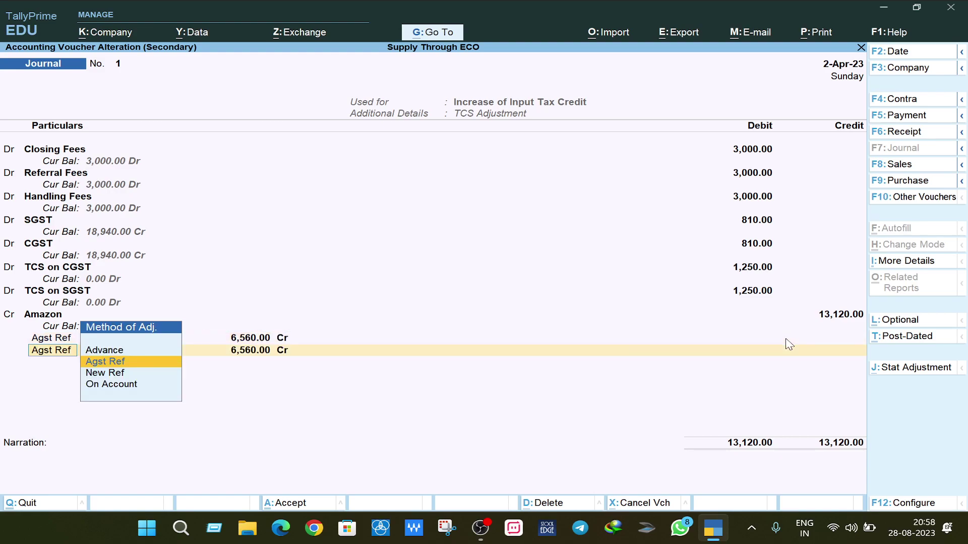
# Keep Amazon's Agst Ref 2 allocation of 6,560.00 Cr and save the journal voucher.
pyautogui.press('Return')
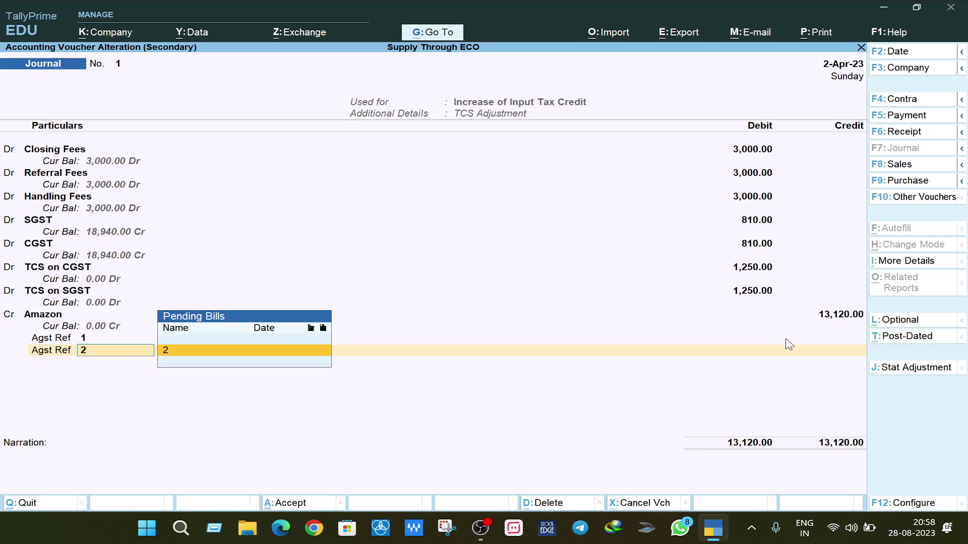
pyautogui.press('Return')
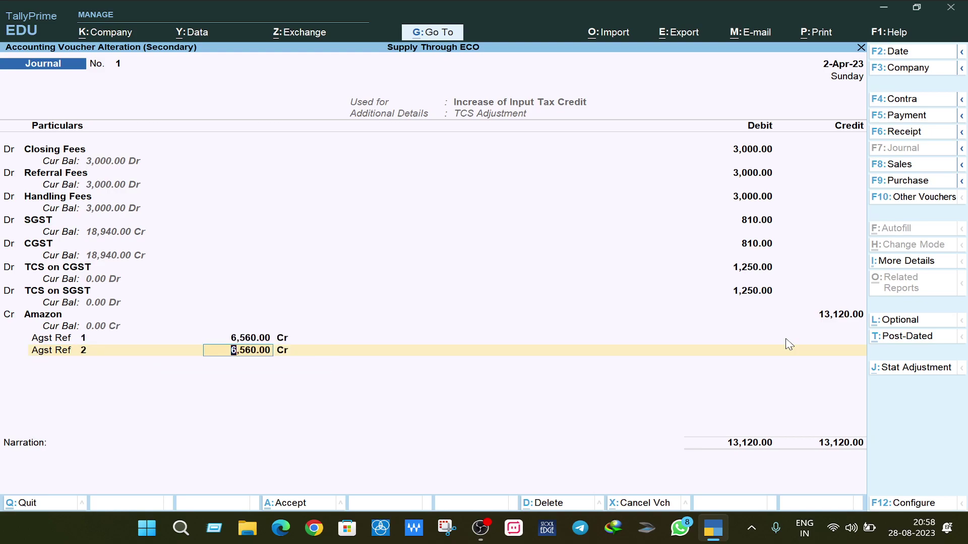
pyautogui.press('Return')
pyautogui.press('Return')
pyautogui.press('Return')
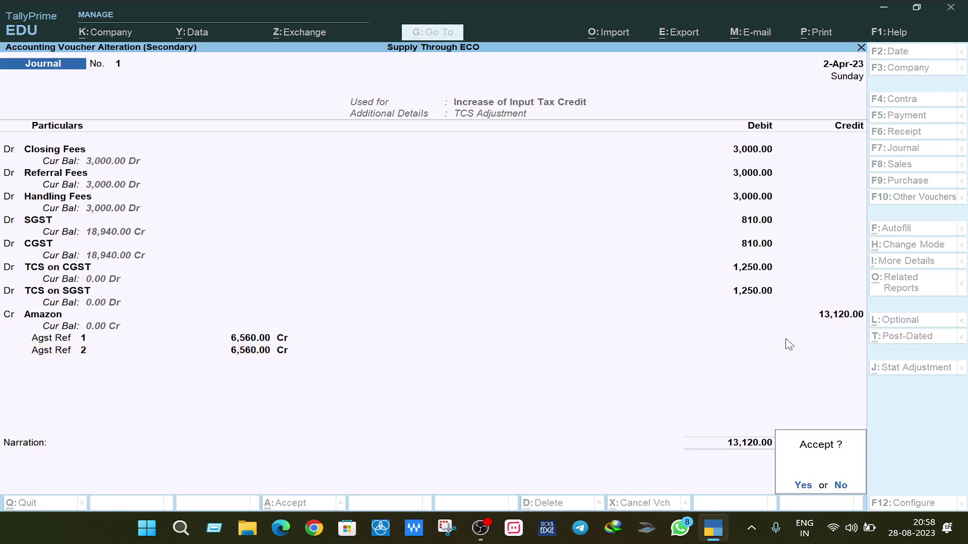
pyautogui.press('Return')
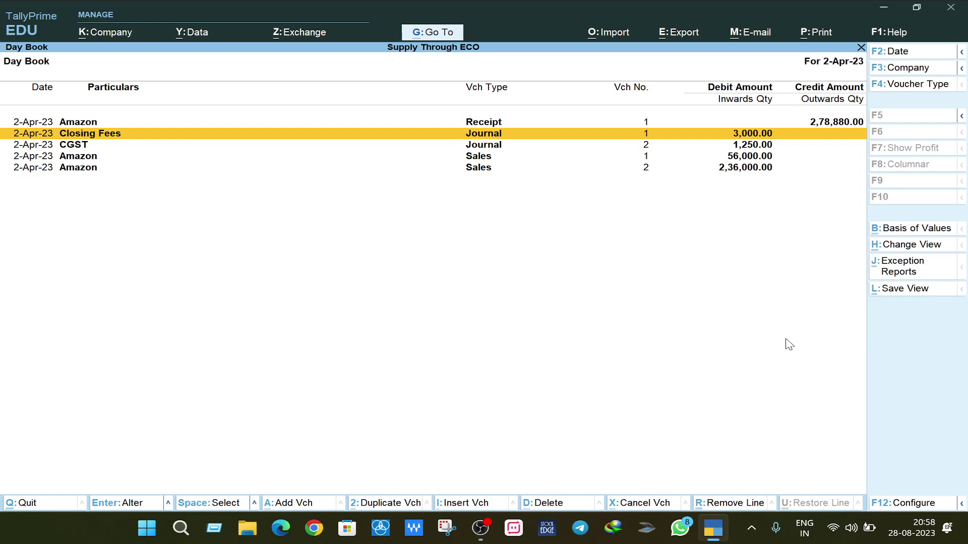
# Open the Amazon receipt voucher and keep its 2,78,880.00 credit, allocated 49,440.00 against reference 1 and 2,29,440.00 against reference 2.
pyautogui.press('Up')
pyautogui.press('Return')
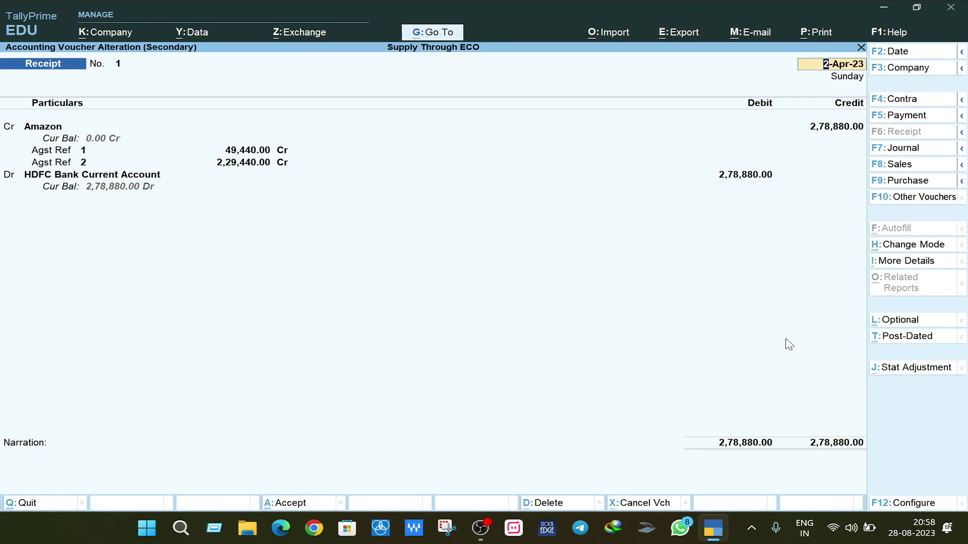
pyautogui.press('Return')
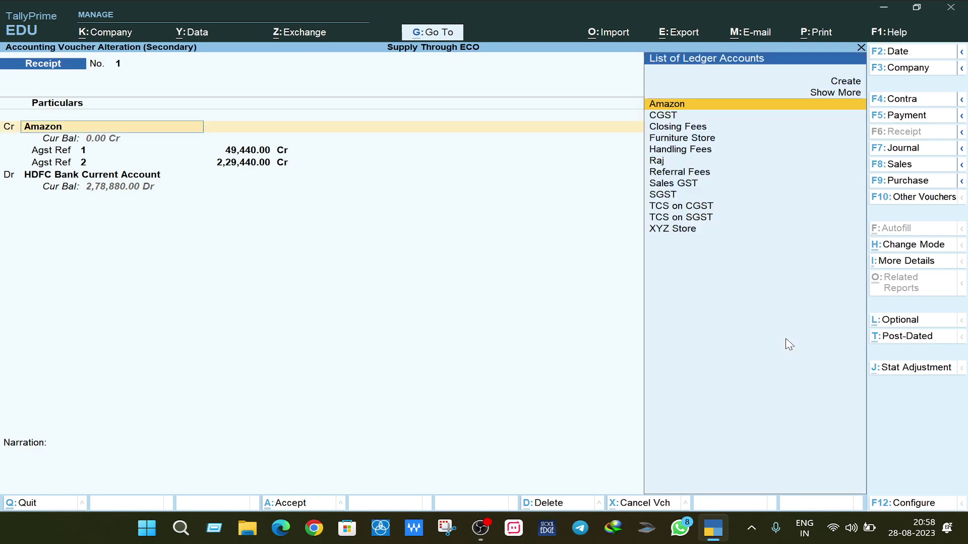
pyautogui.press('Return')
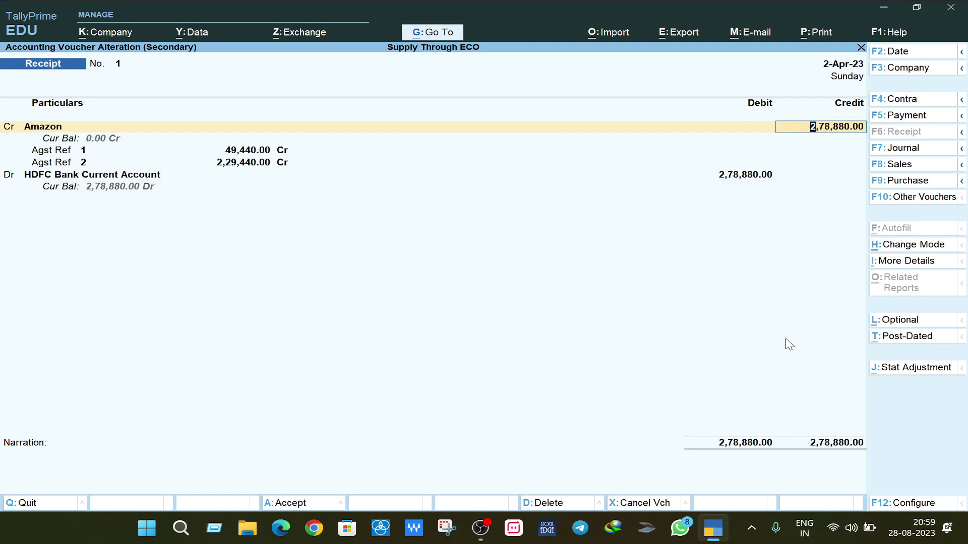
pyautogui.press('Return')
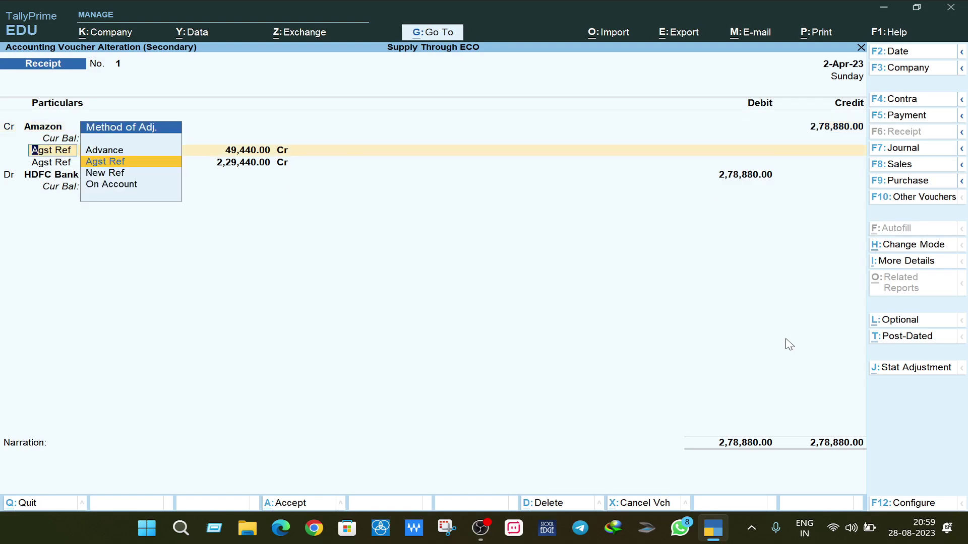
pyautogui.press('Return')
pyautogui.press('Return')
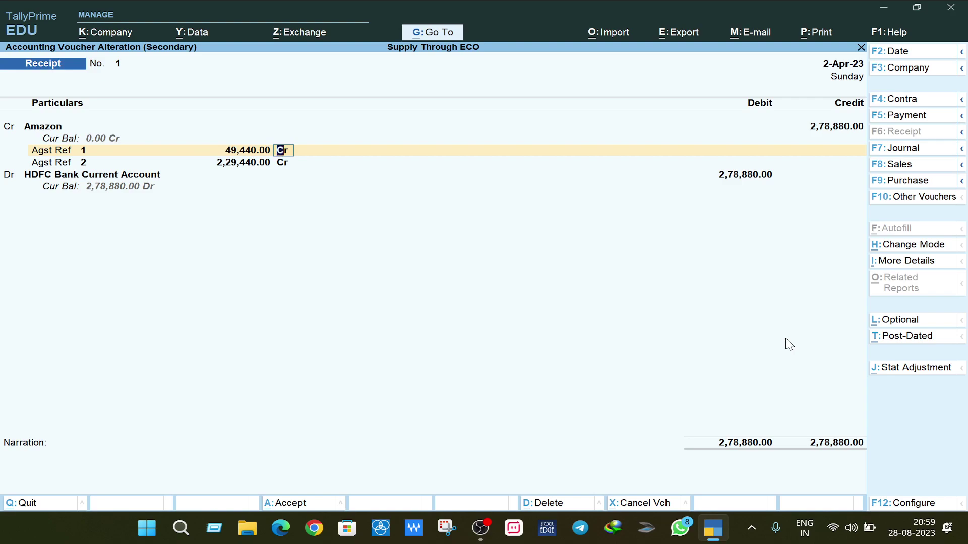
pyautogui.press('Return')
pyautogui.press('Return')
pyautogui.press('Return')
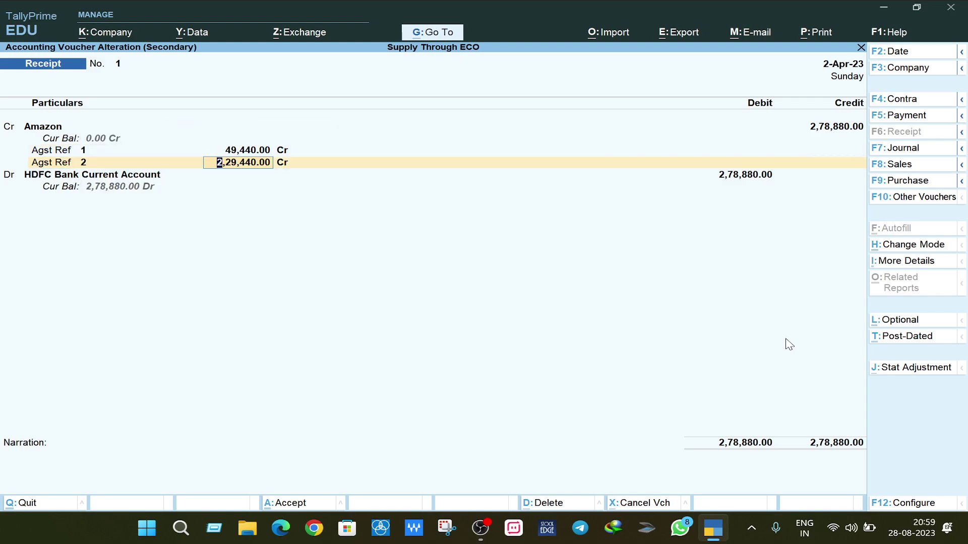
pyautogui.press('Return')
pyautogui.press('Return')
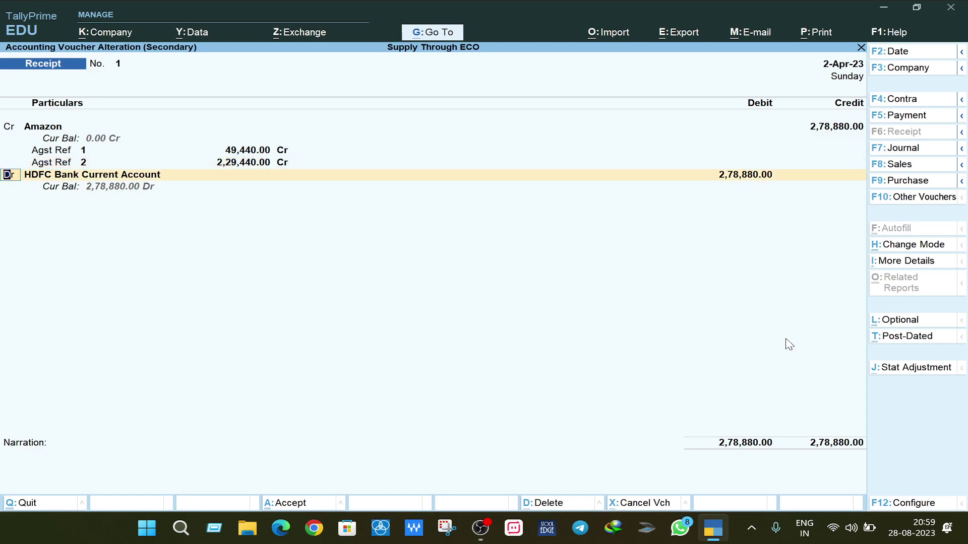
# Keep the HDFC Bank Current Account debit of 2,78,880.00 and go through its bank allocation for Amazon with Cheque/DD as transaction type.
pyautogui.press('Return')
pyautogui.press('Return')
pyautogui.press('Return')
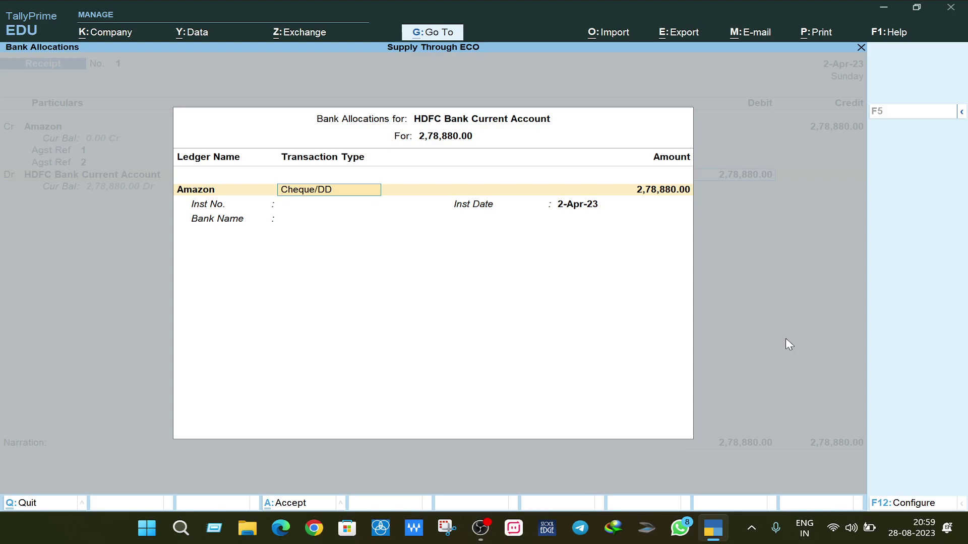
pyautogui.press('BackSpace')
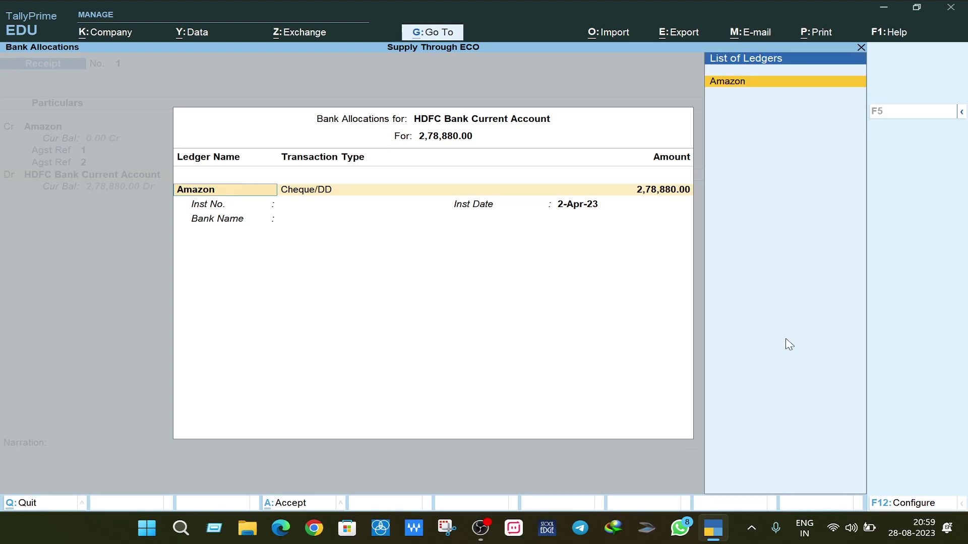
pyautogui.press('Return')
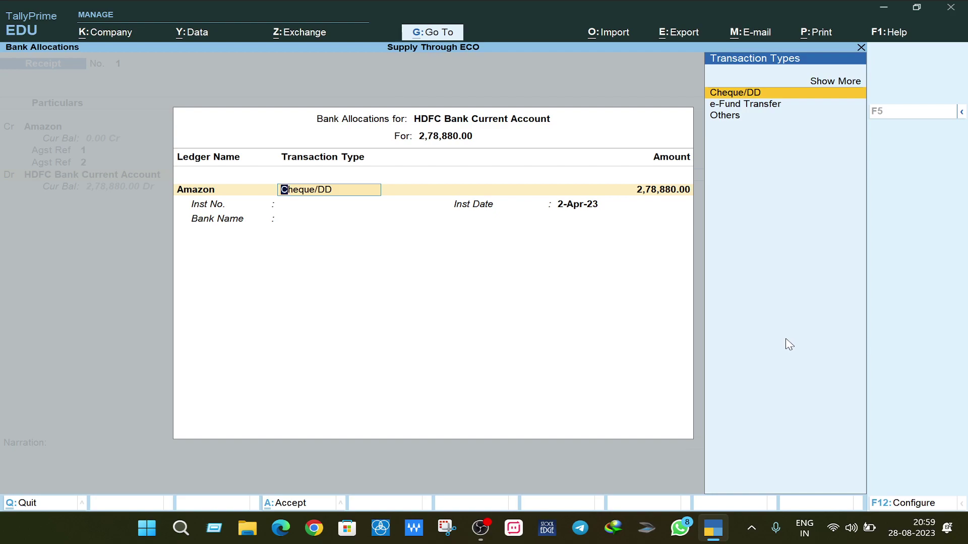
pyautogui.press('Return')
pyautogui.press('Return')
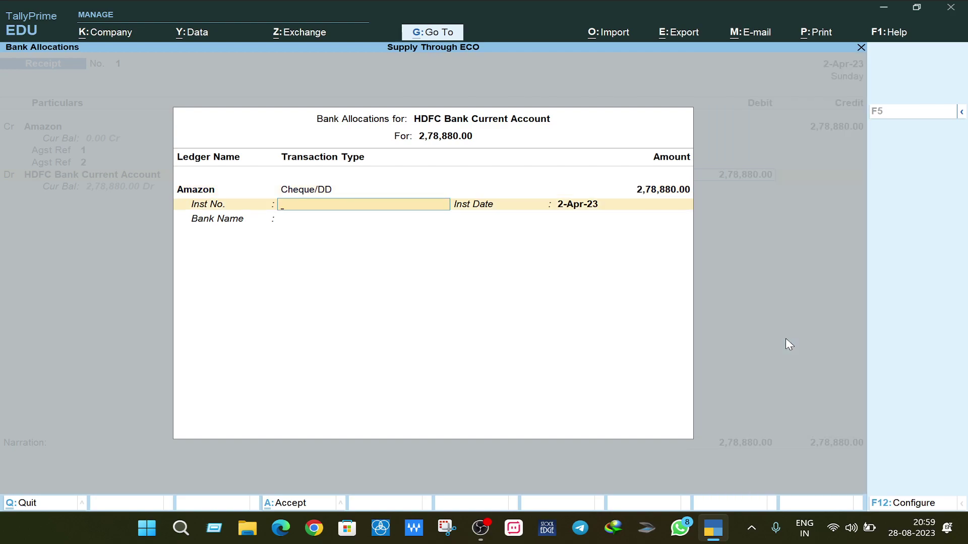
# Change the Amazon bank allocation's transaction type to e-Fund Transfer, leave the instrument number and bank name blank, and save the receipt.
pyautogui.press('BackSpace')
pyautogui.press('BackSpace')
pyautogui.press('Down')
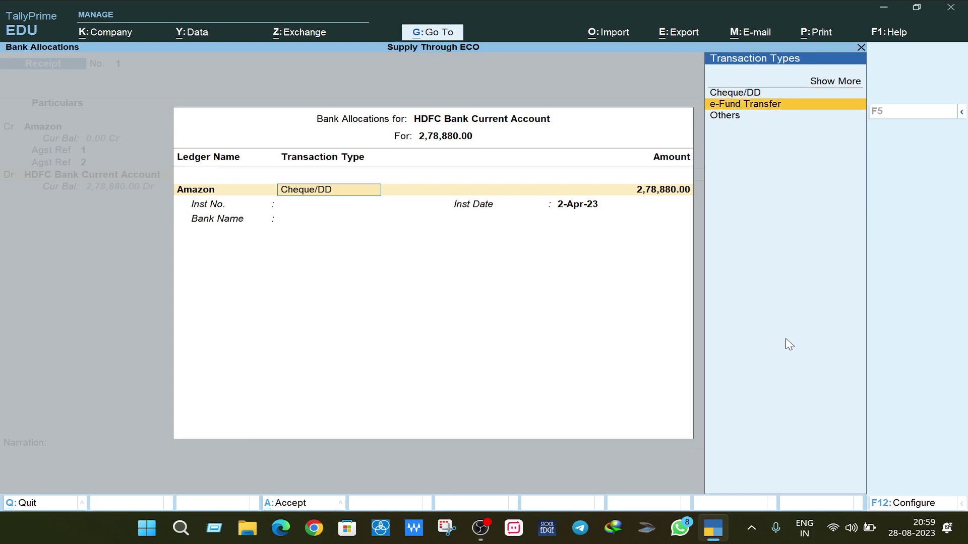
pyautogui.press('Return')
pyautogui.press('Return')
pyautogui.press('Return')
pyautogui.press('Return')
pyautogui.press('Return')
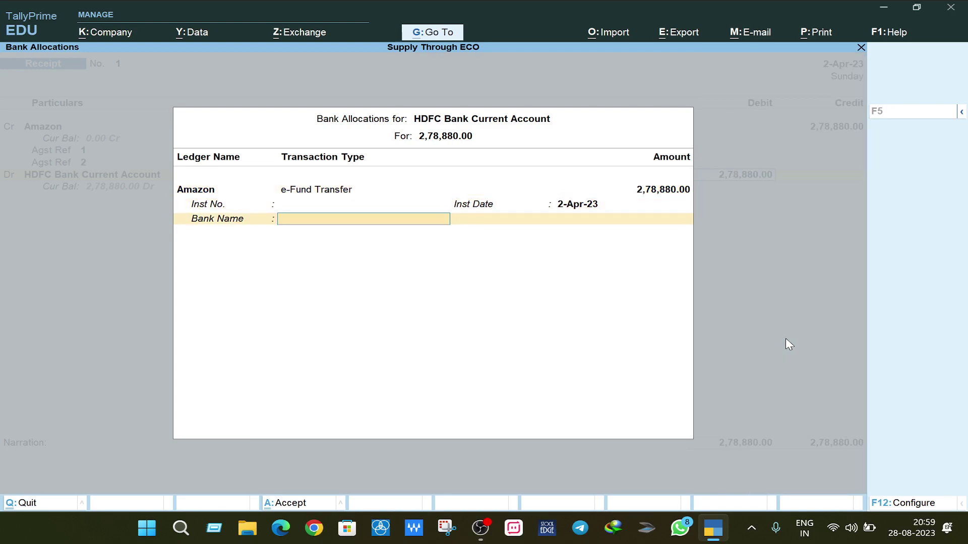
pyautogui.press('Return')
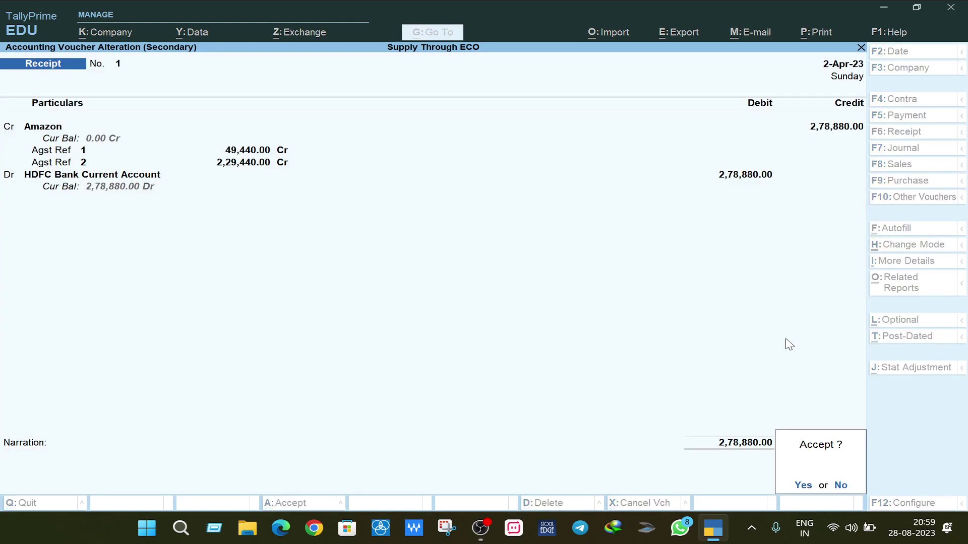
pyautogui.press('Return')
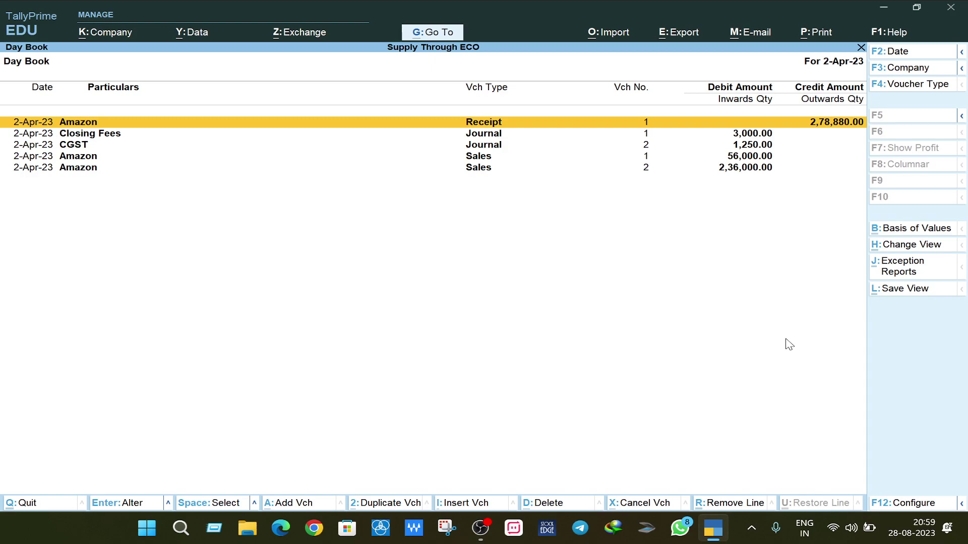
# Delete journal voucher 2, which adjusts the TCS ledgers against CGST and SGST, from the Day Book.
pyautogui.press('Down')
pyautogui.press('Down')
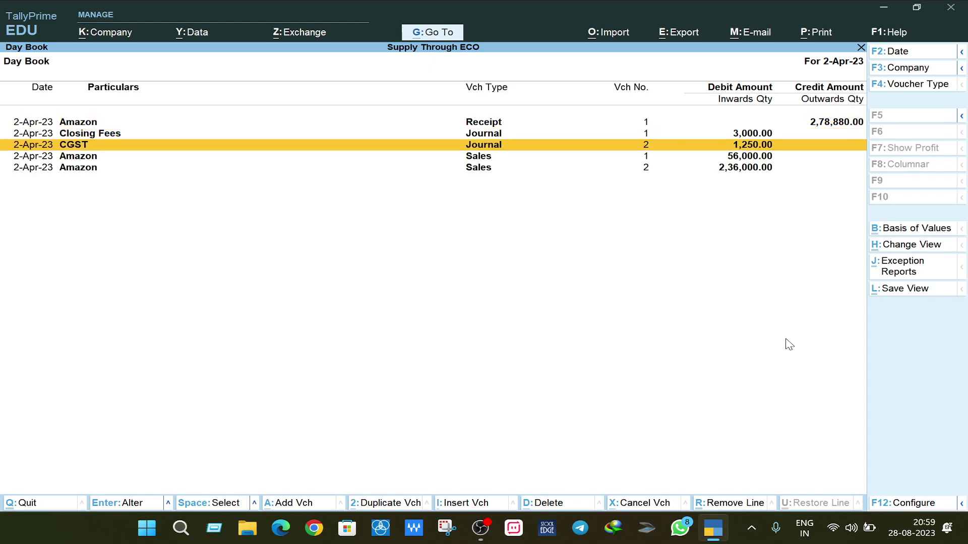
pyautogui.press('Return')
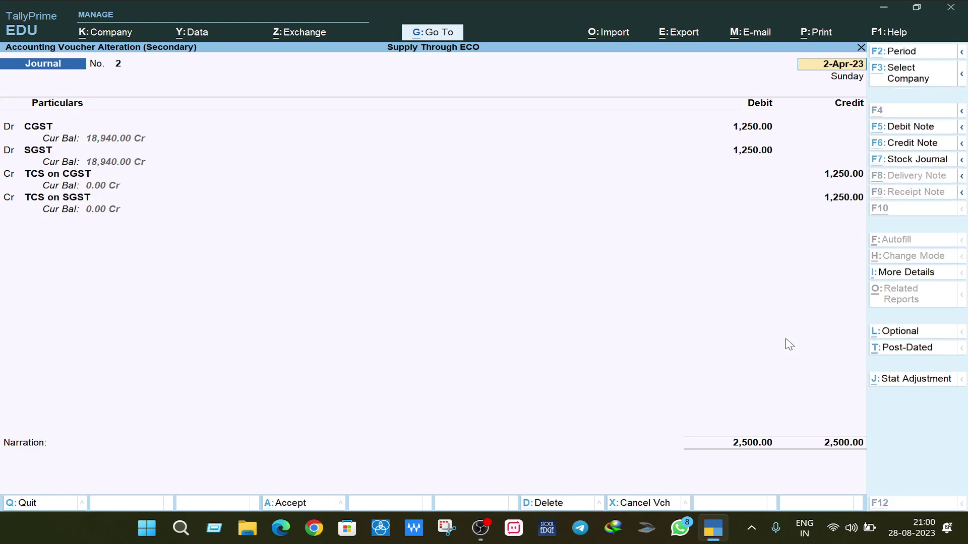
pyautogui.hotkey('alt', 'd')
pyautogui.press('y')
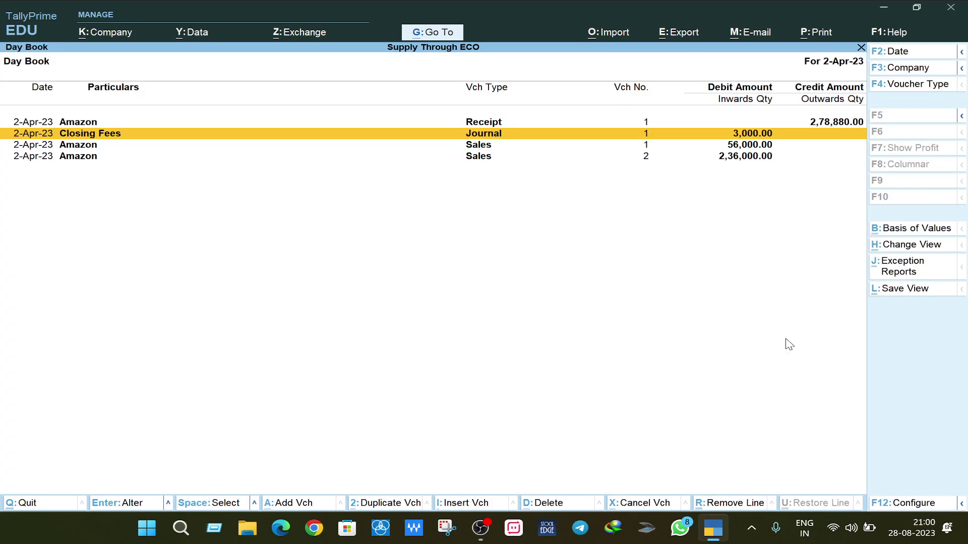
# Leave the Day Book and open the company's Balance Sheet in detailed format.
pyautogui.press('Escape')
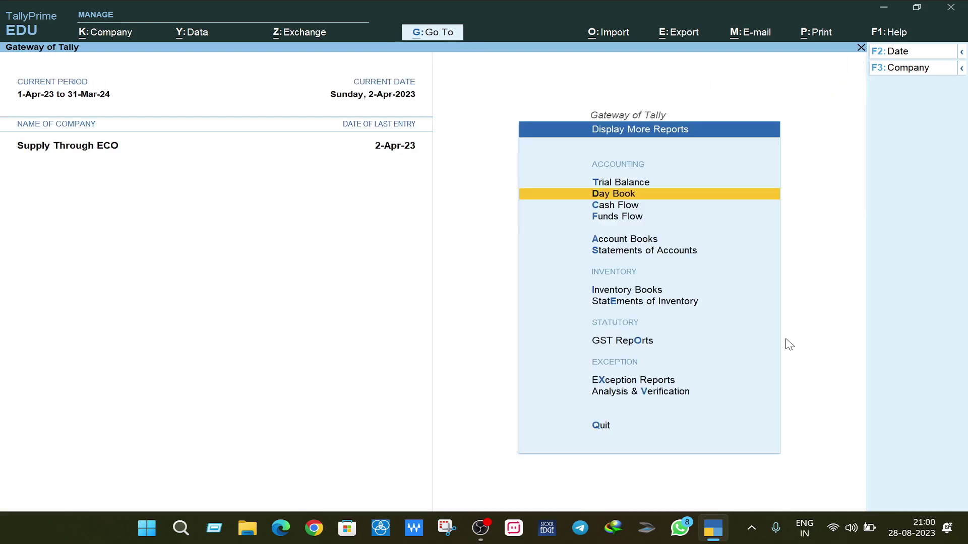
pyautogui.press('Escape')
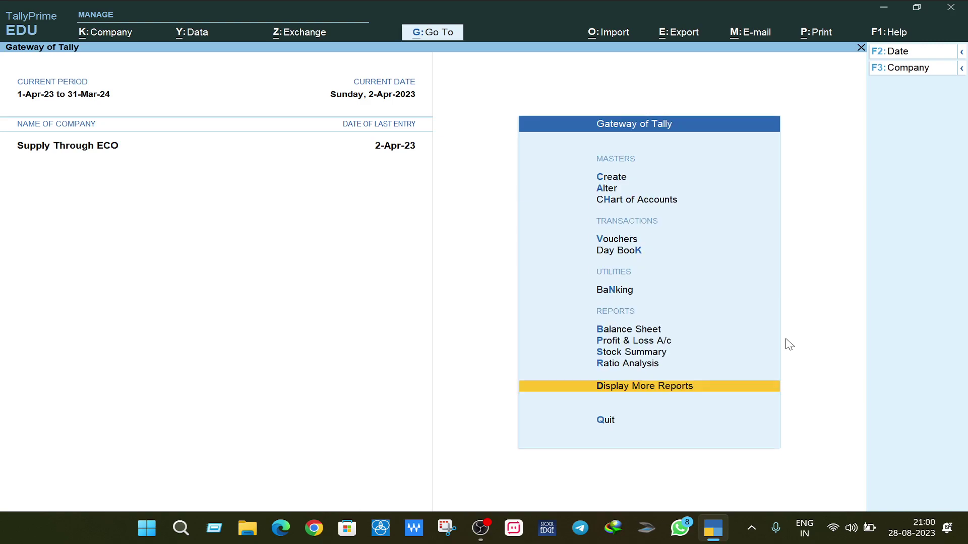
pyautogui.press('b')
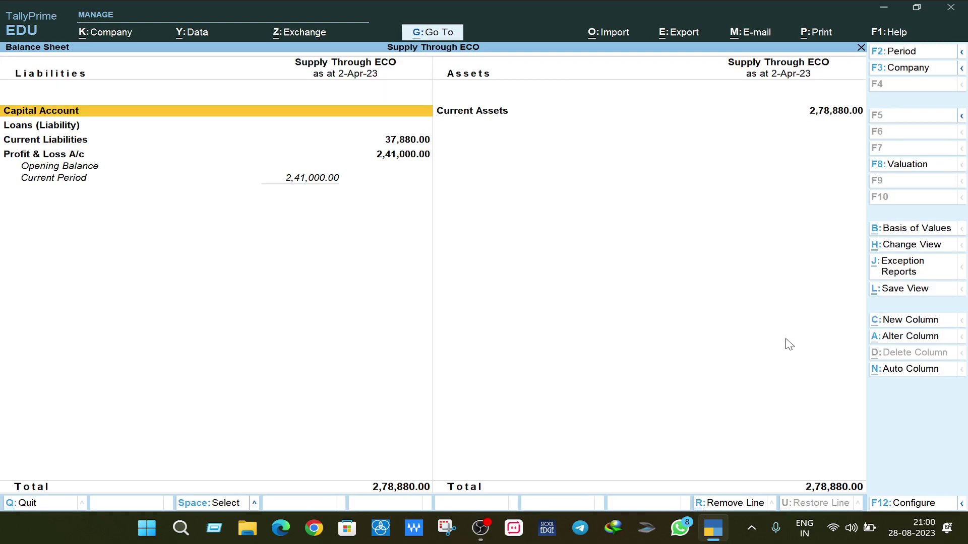
pyautogui.press('Down')
pyautogui.press('Down')
pyautogui.hotkey('alt', 'F5')
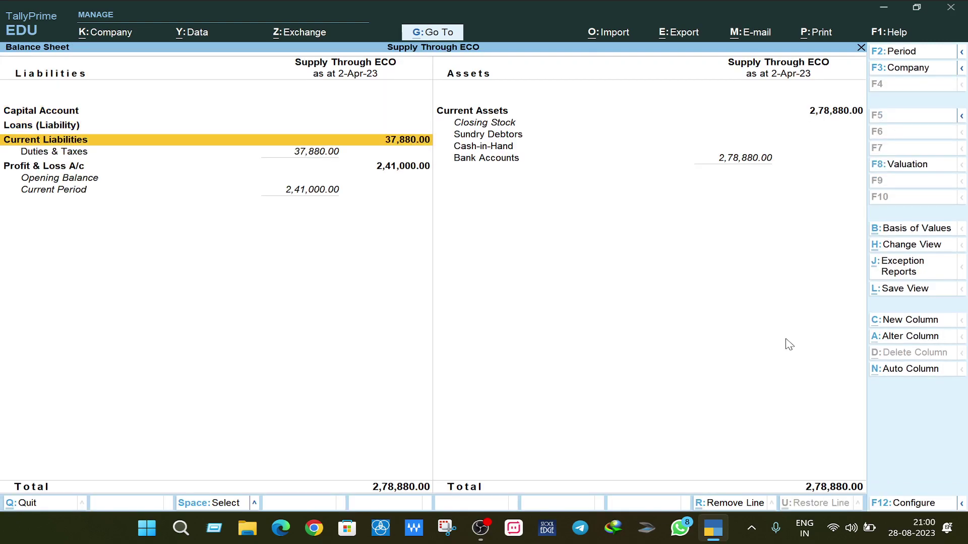
# Examine the CGST, SGST and TCS ledger balances in the Duties & Taxes group summary, then return to the Balance Sheet.
pyautogui.press('Down')
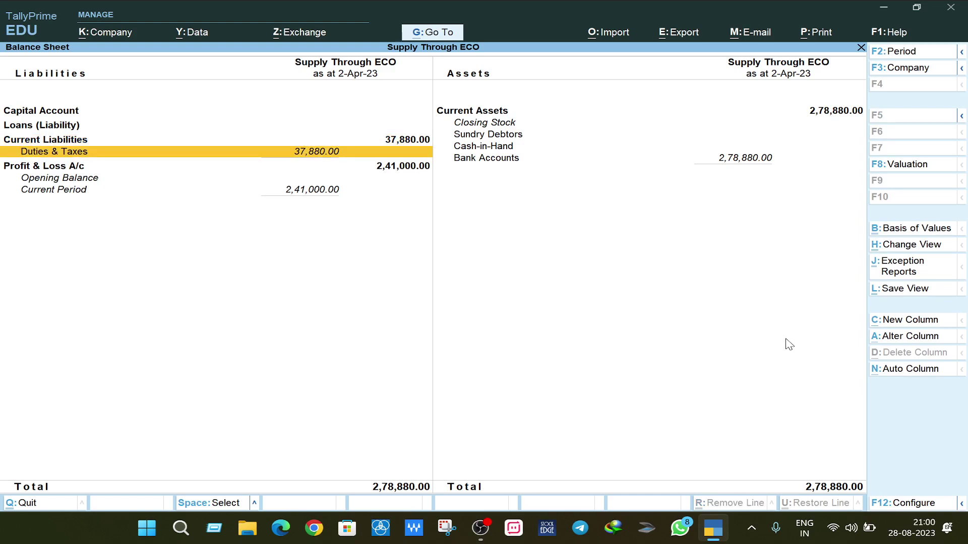
pyautogui.press('Return')
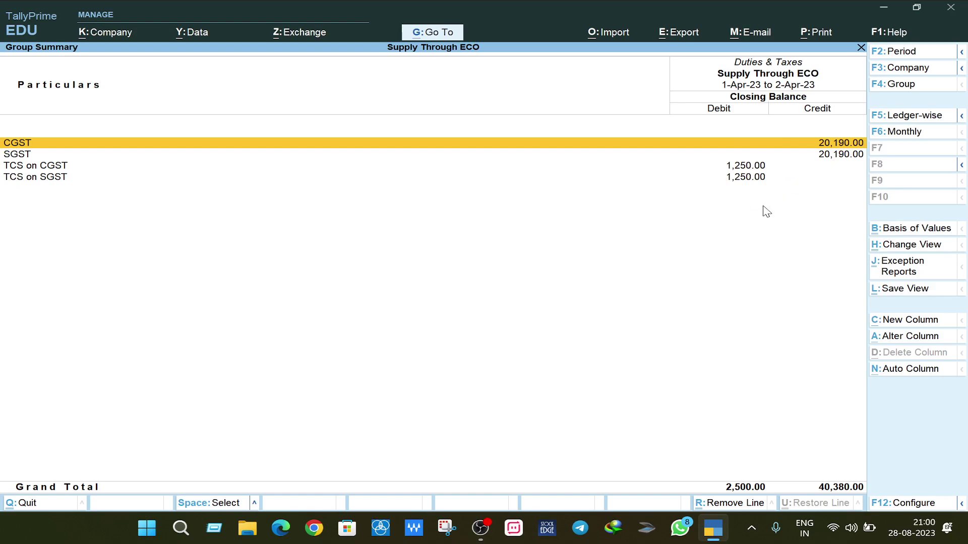
pyautogui.press('Escape')
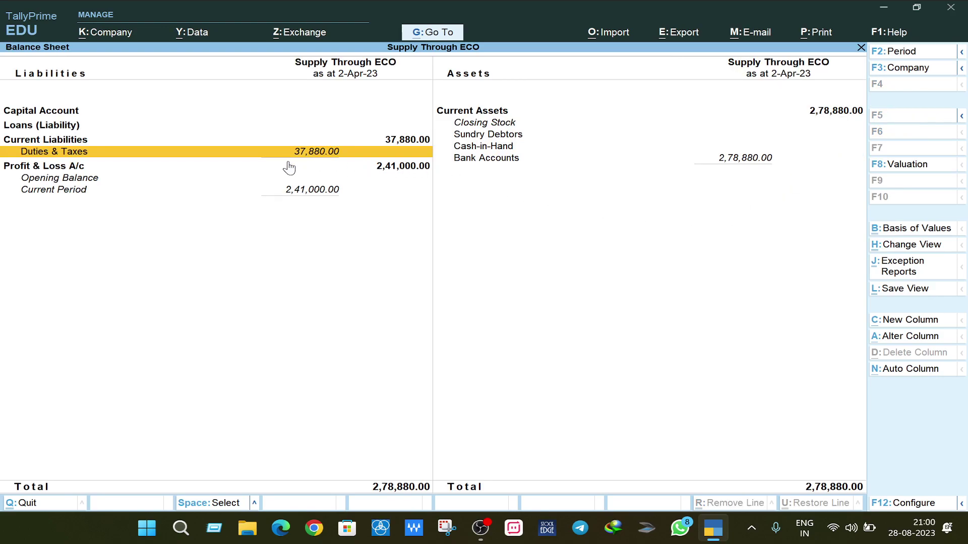
# Recheck the GST and TCS ledger balances under Duties & Taxes, then leave the Balance Sheet for the Gateway of Tally.
pyautogui.doubleClick(317, 158)
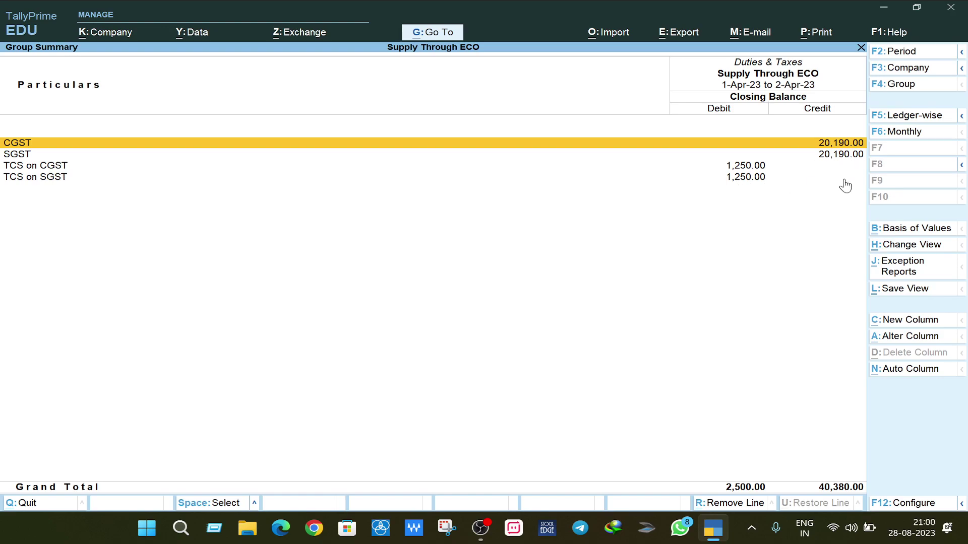
pyautogui.press('Escape')
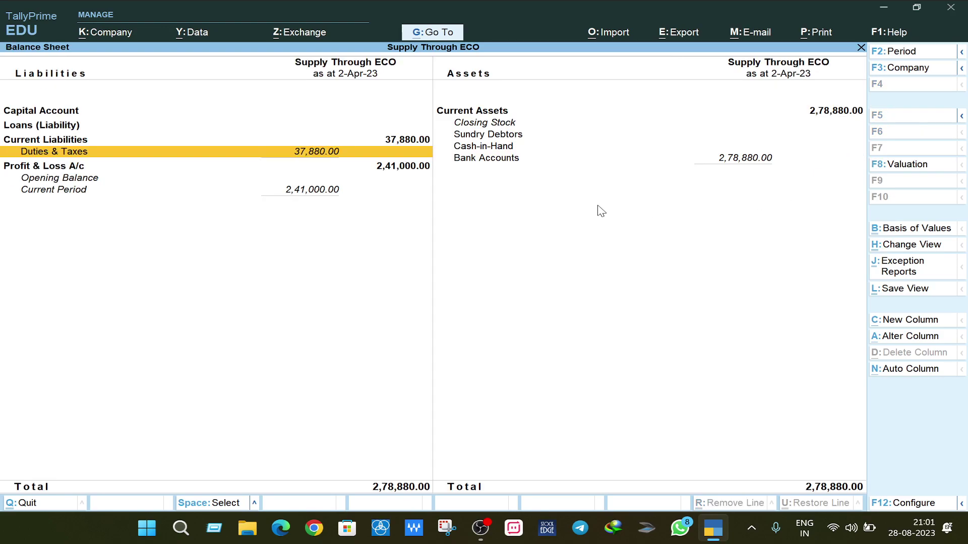
pyautogui.click(348, 161)
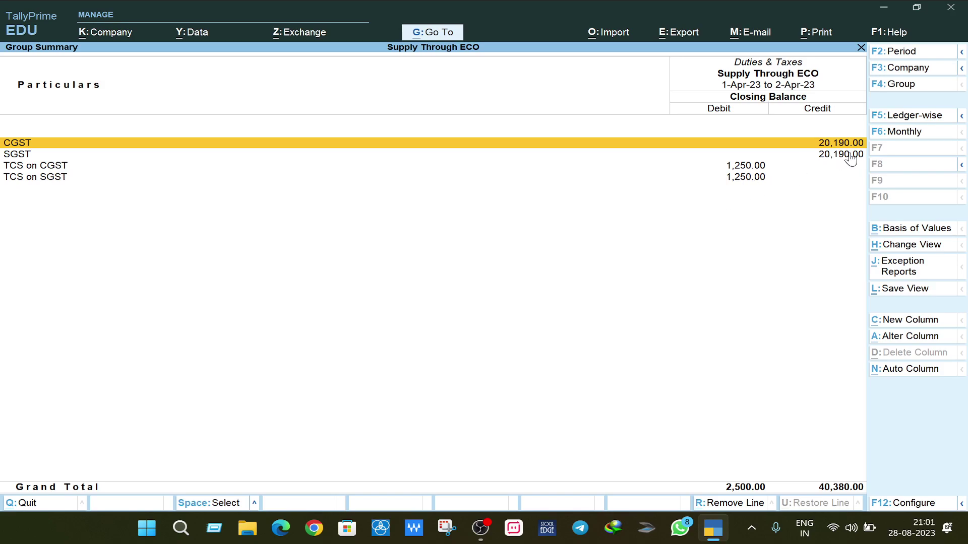
pyautogui.press('Escape')
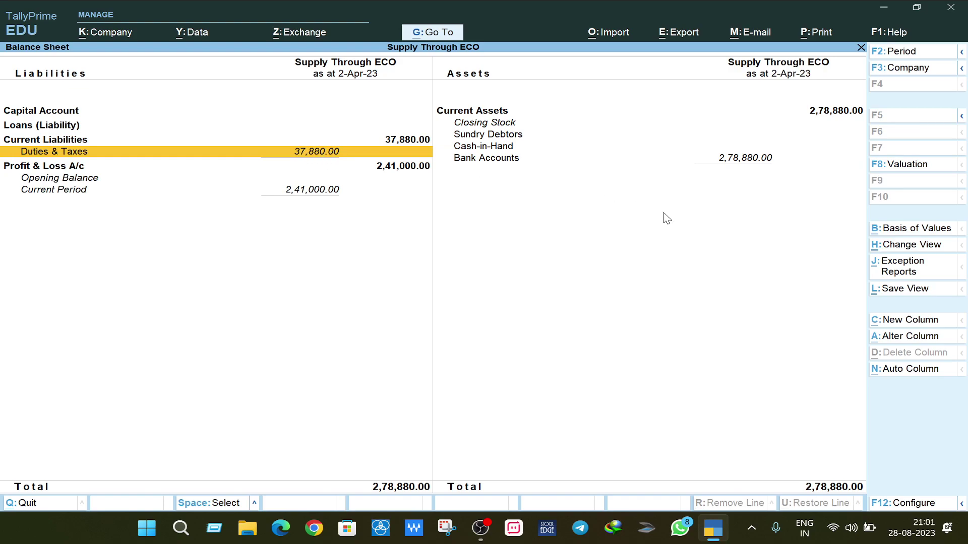
pyautogui.press('Return')
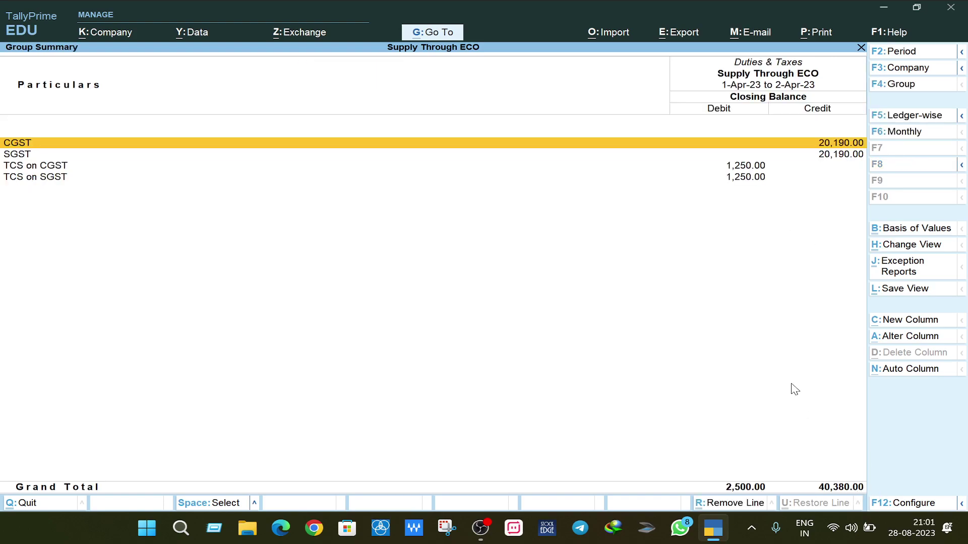
pyautogui.press('Escape')
pyautogui.press('Escape')
pyautogui.press('Escape')
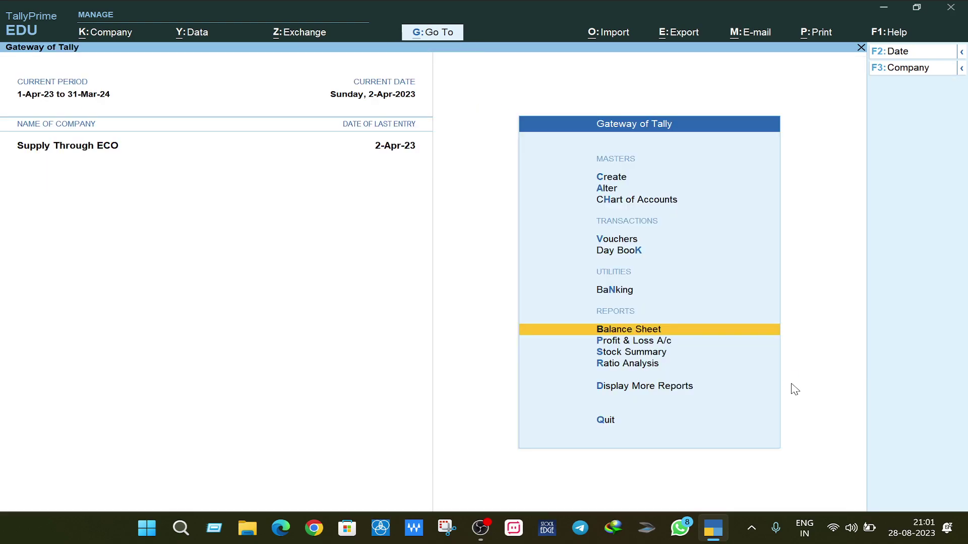
pyautogui.press('Escape')
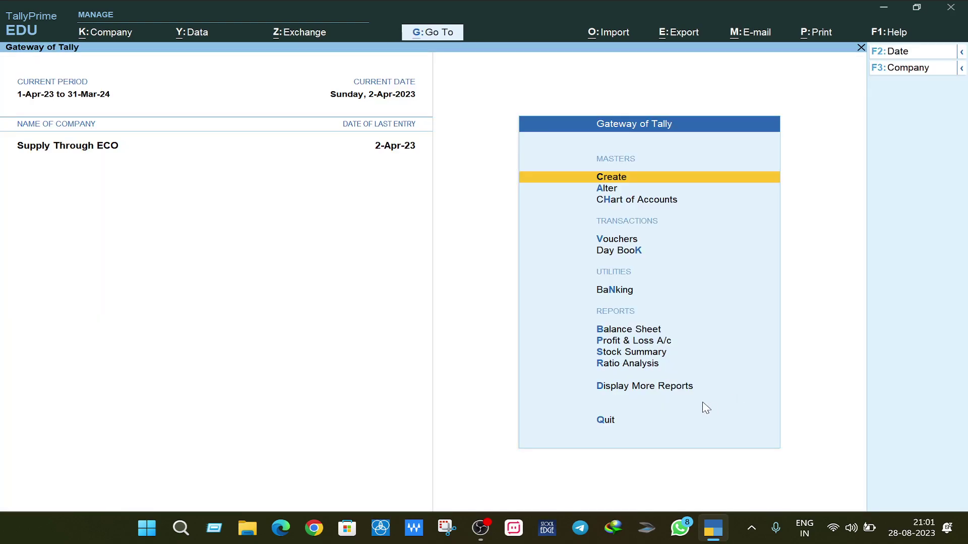
# Start a new journal voucher and debit the SGST ledger with 1,250.
pyautogui.press('Down')
pyautogui.press('Down')
pyautogui.press('Down')
pyautogui.press('Return')
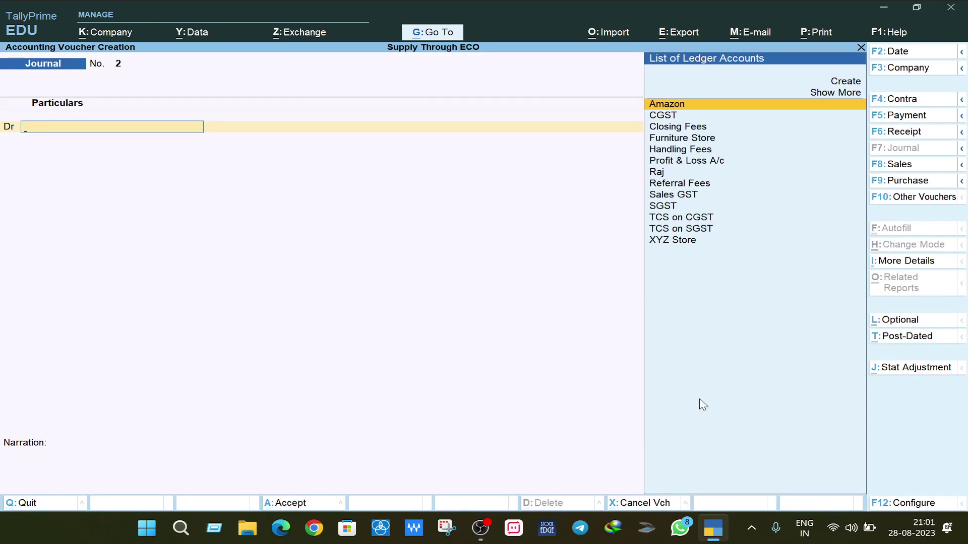
pyautogui.write('Sg')
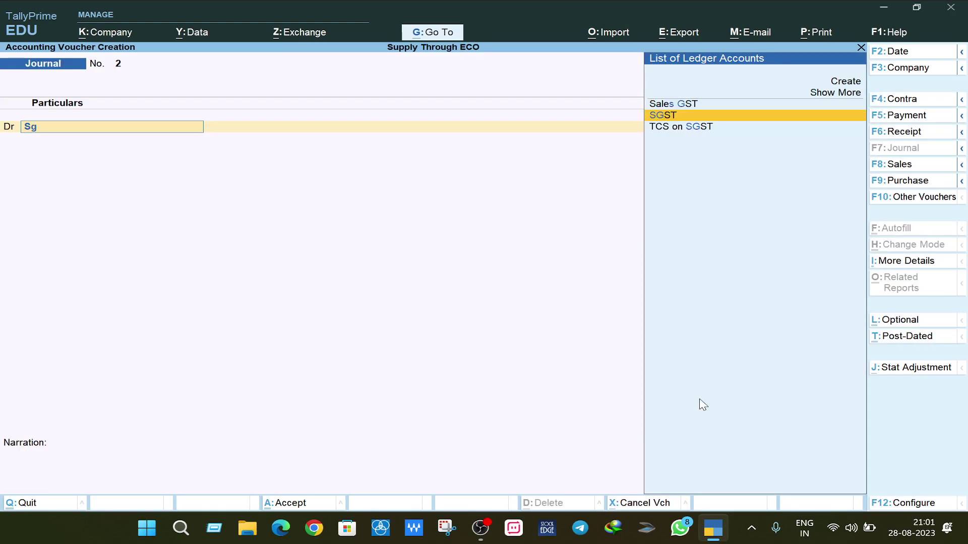
pyautogui.press('Return')
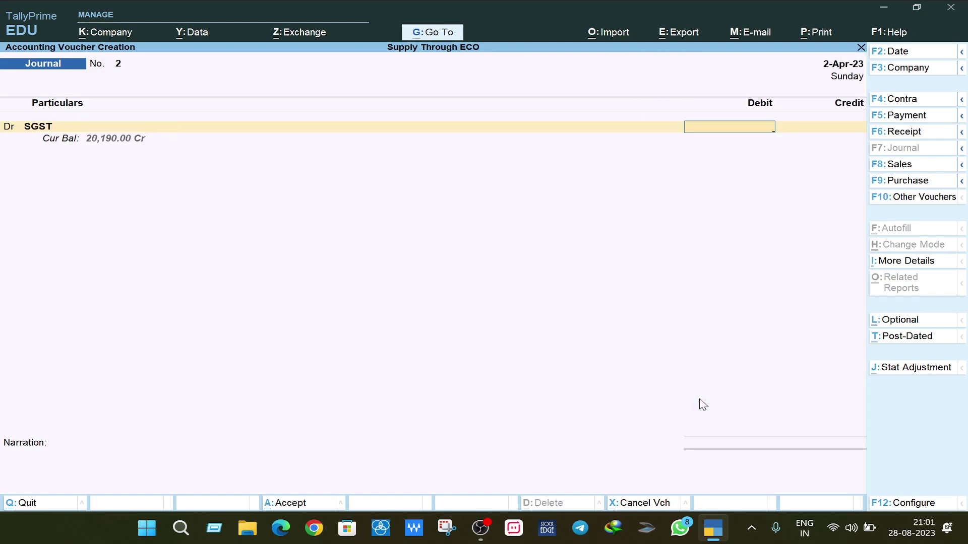
pyautogui.write('1250')
pyautogui.press('Return')
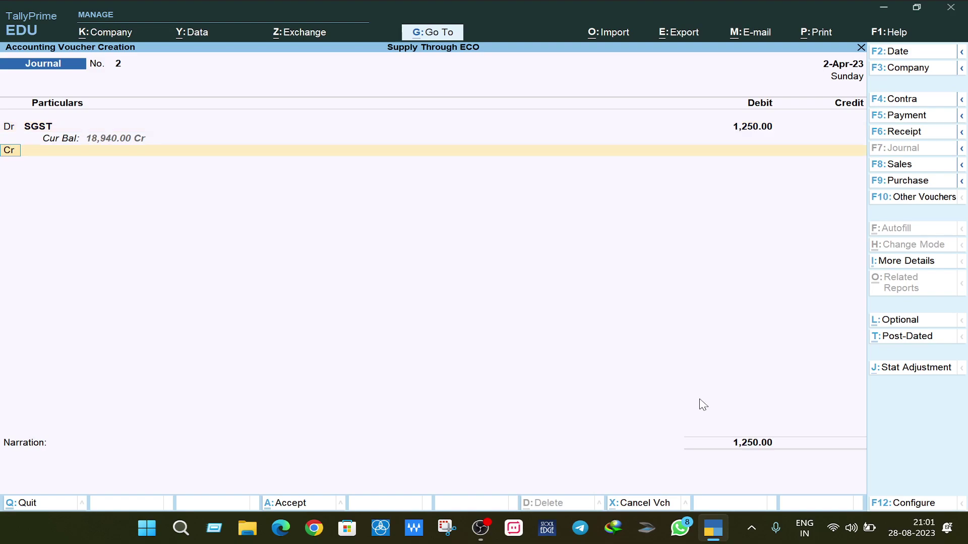
# Add a second debit line to the journal for the CGST ledger with 1,250.
pyautogui.press('d')
pyautogui.press('Return')
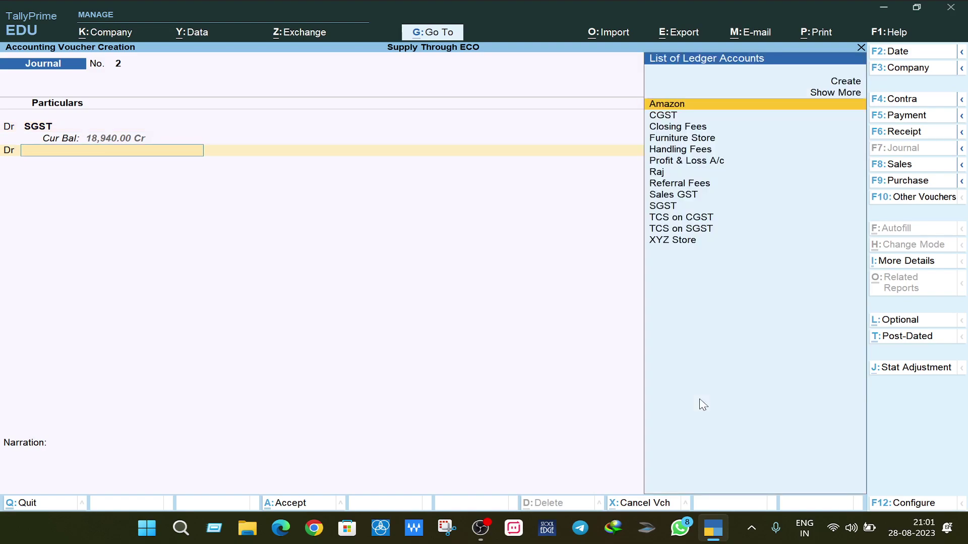
pyautogui.write('Cg')
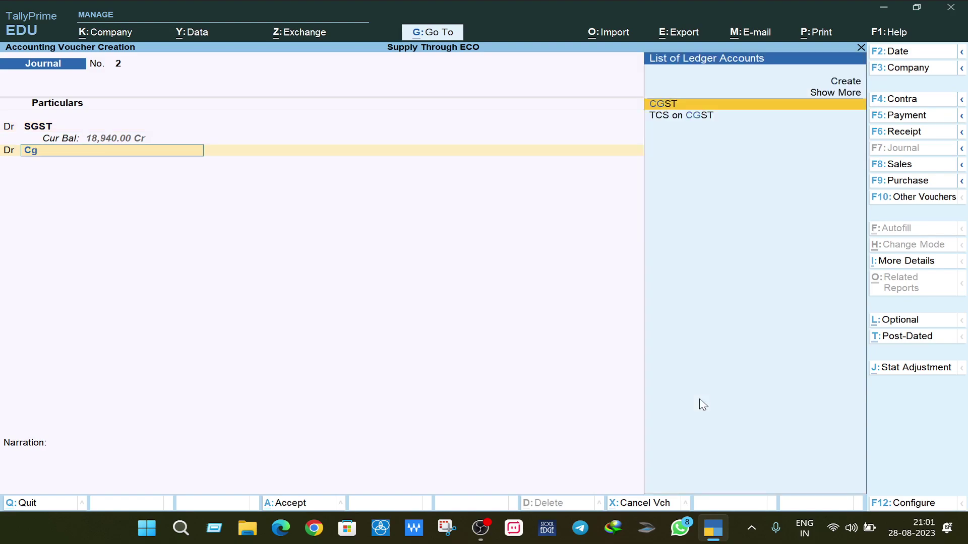
pyautogui.press('Return')
pyautogui.write('1250')
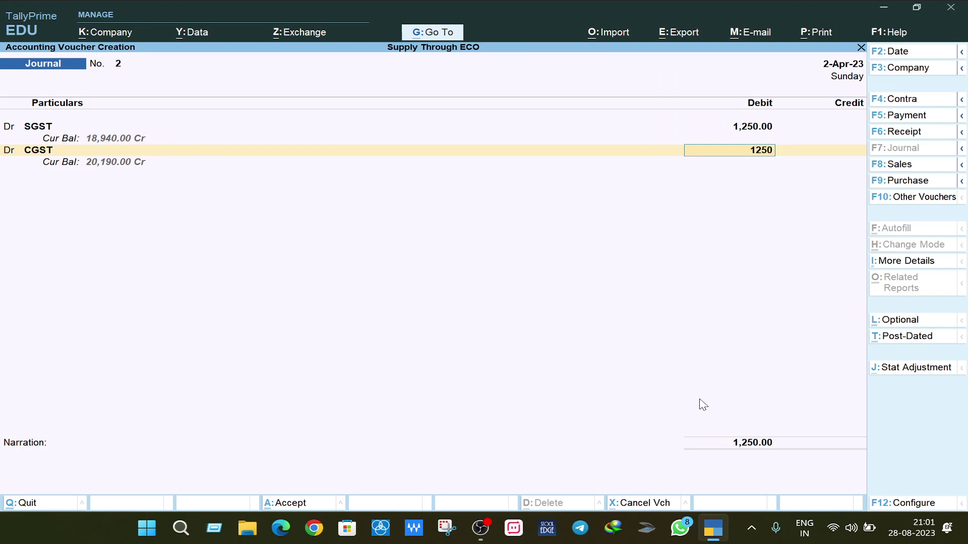
pyautogui.press('Return')
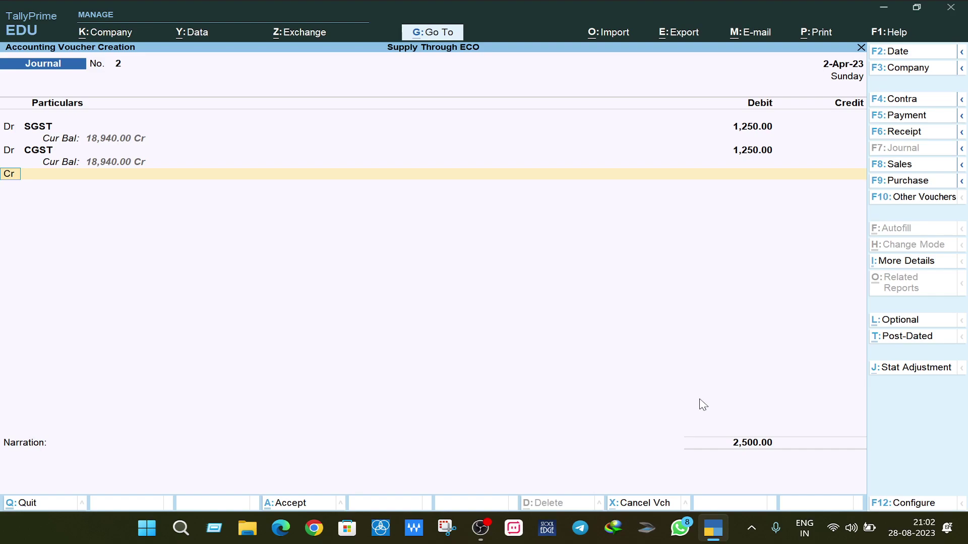
# Add a credit line for the TCS on CGST ledger and set its amount to 1,250.
pyautogui.press('Return')
pyautogui.press('Down')
pyautogui.press('Down')
pyautogui.press('Down')
pyautogui.press('Down')
pyautogui.press('Down')
pyautogui.press('Down')
pyautogui.press('Down')
pyautogui.press('Down')
pyautogui.press('Down')
pyautogui.press('Down')
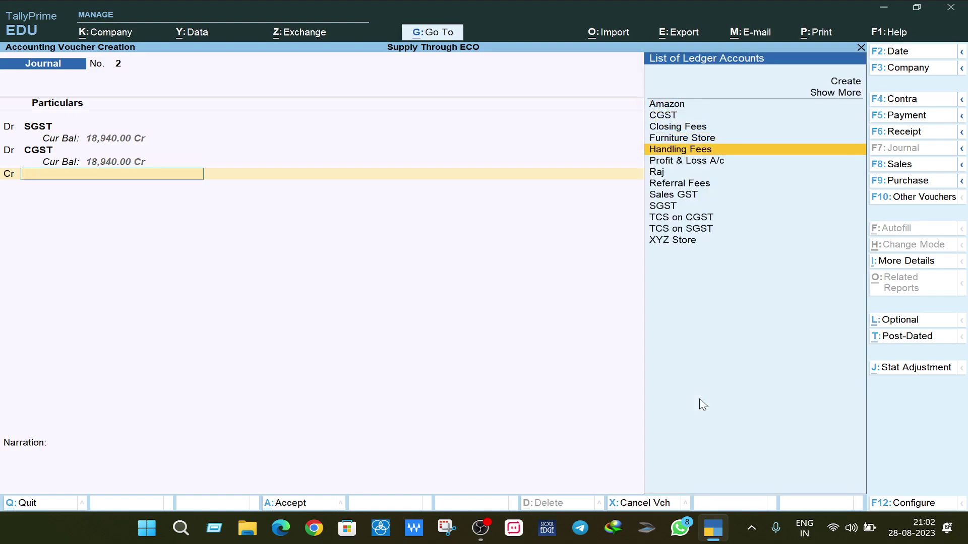
pyautogui.press('Return')
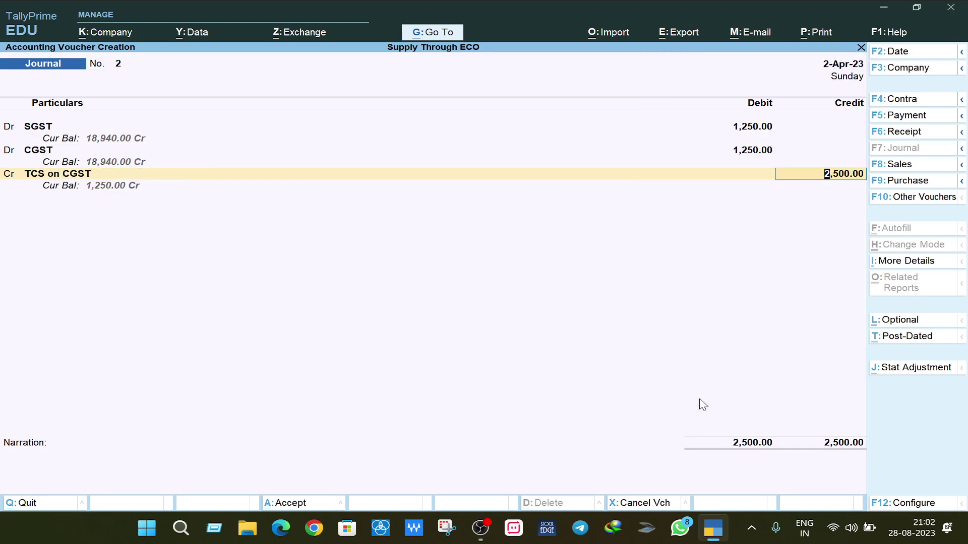
pyautogui.write('1250')
pyautogui.press('Return')
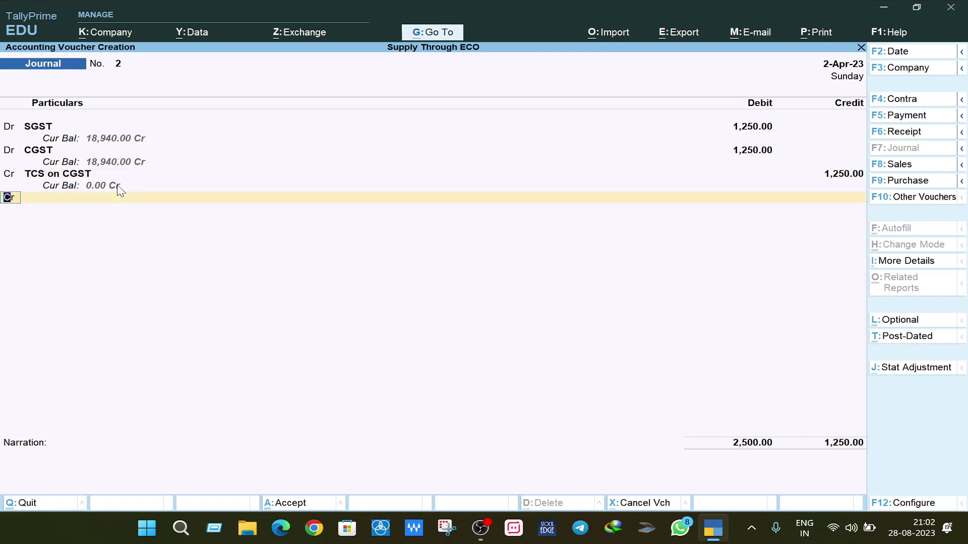
# Credit the TCS on SGST ledger with the remaining 1,250 and save the journal without a narration.
pyautogui.press('Return')
pyautogui.write('R')
pyautogui.write('r')
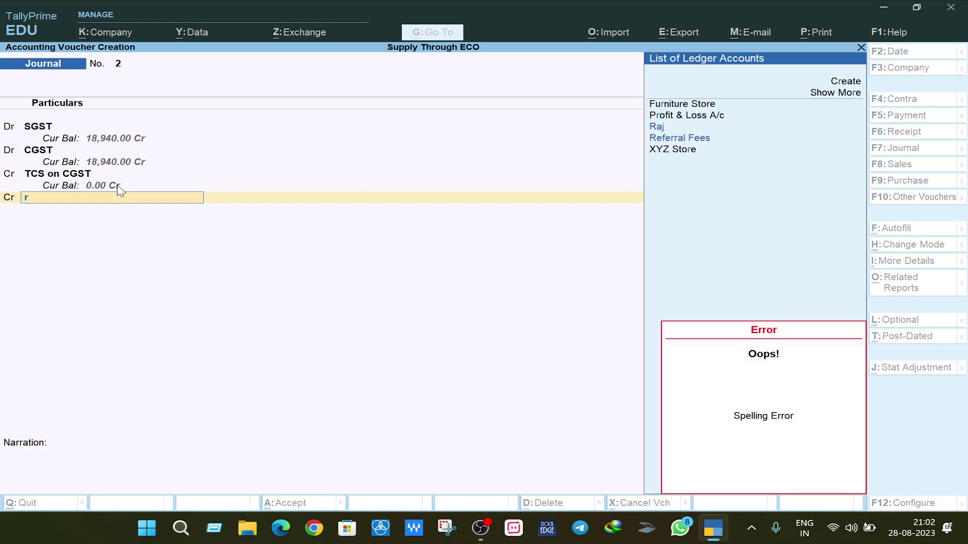
pyautogui.press('BackSpace')
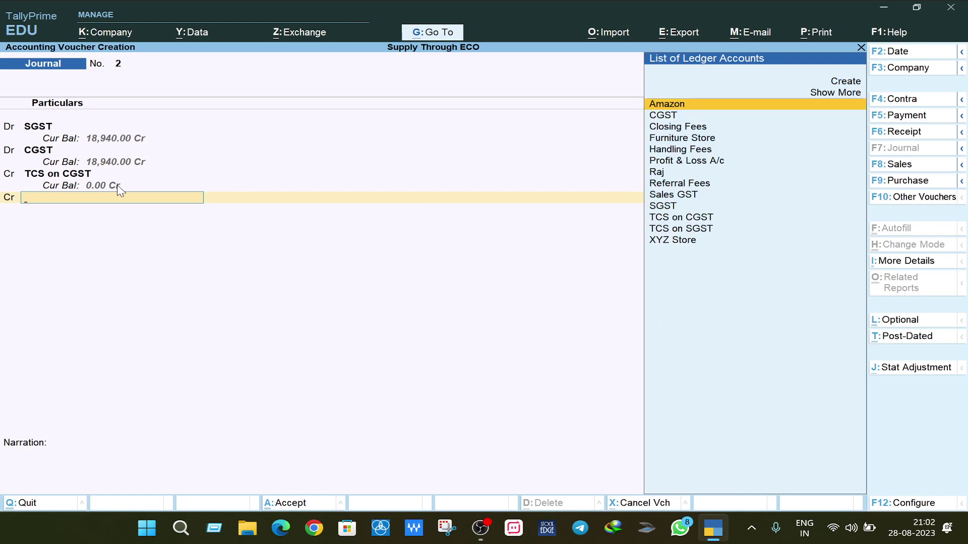
pyautogui.write('tcs')
pyautogui.press('Down')
pyautogui.press('Return')
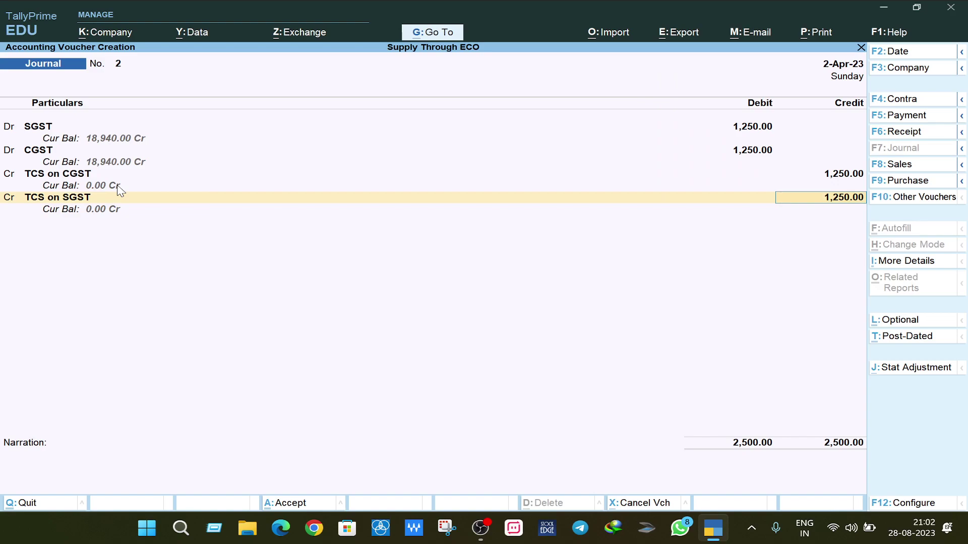
pyautogui.press('Return')
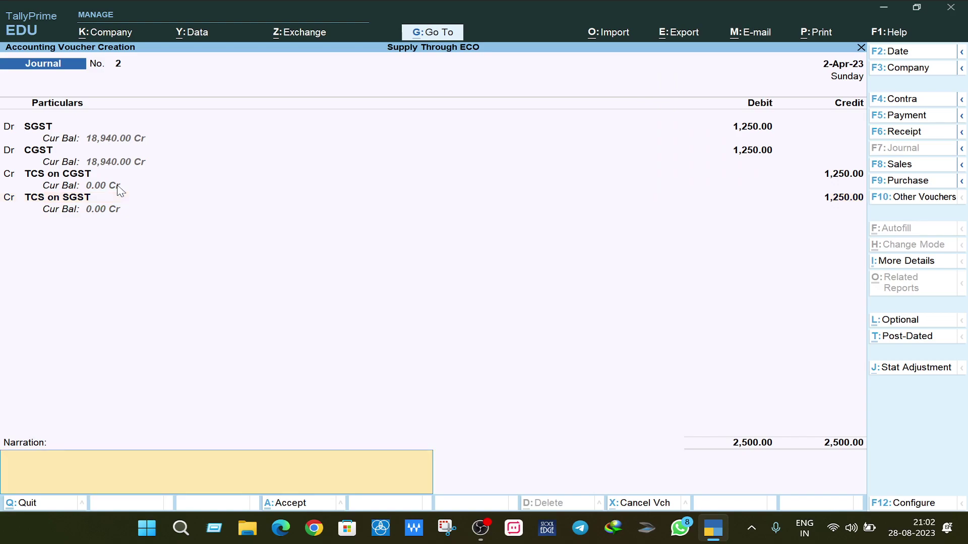
pyautogui.press('Return')
pyautogui.press('Return')
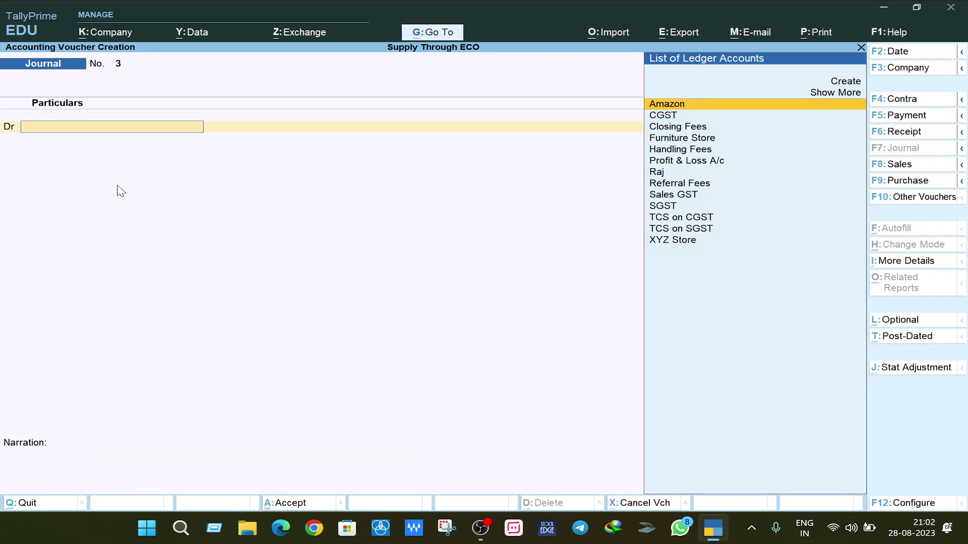
# Leave voucher entry, open the Balance Sheet in detailed format and examine the Duties & Taxes group summary.
pyautogui.press('Escape')
pyautogui.press('Return')
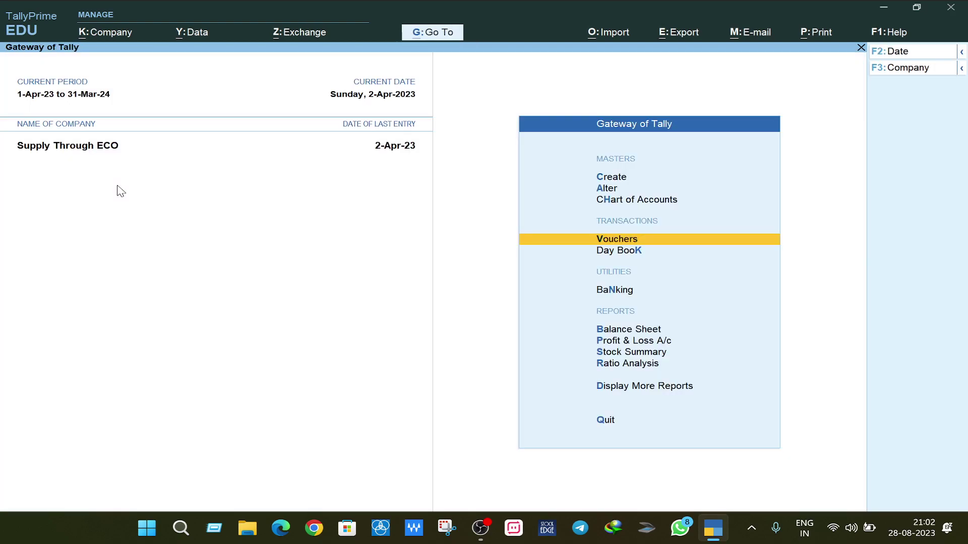
pyautogui.press('b')
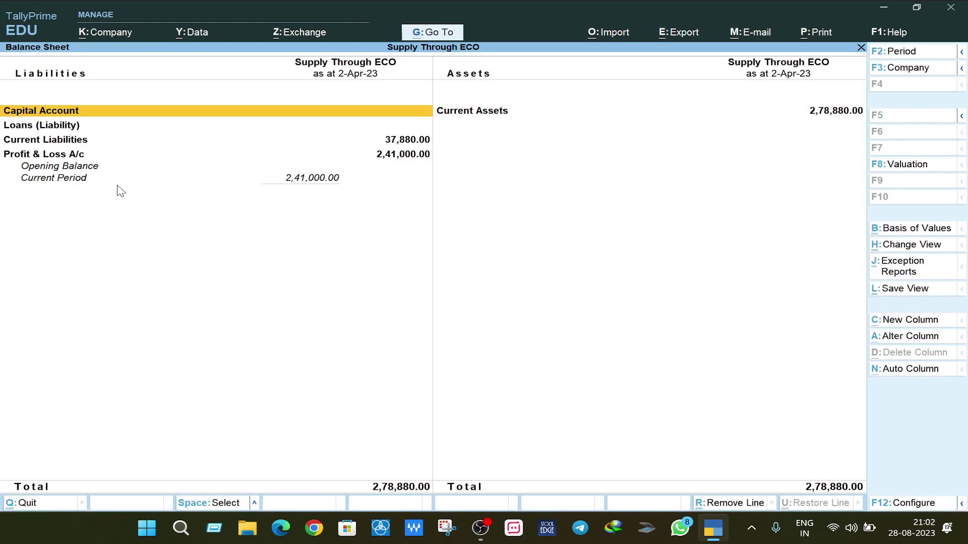
pyautogui.hotkey('alt', 'F5')
pyautogui.press('Down')
pyautogui.press('Down')
pyautogui.press('Down')
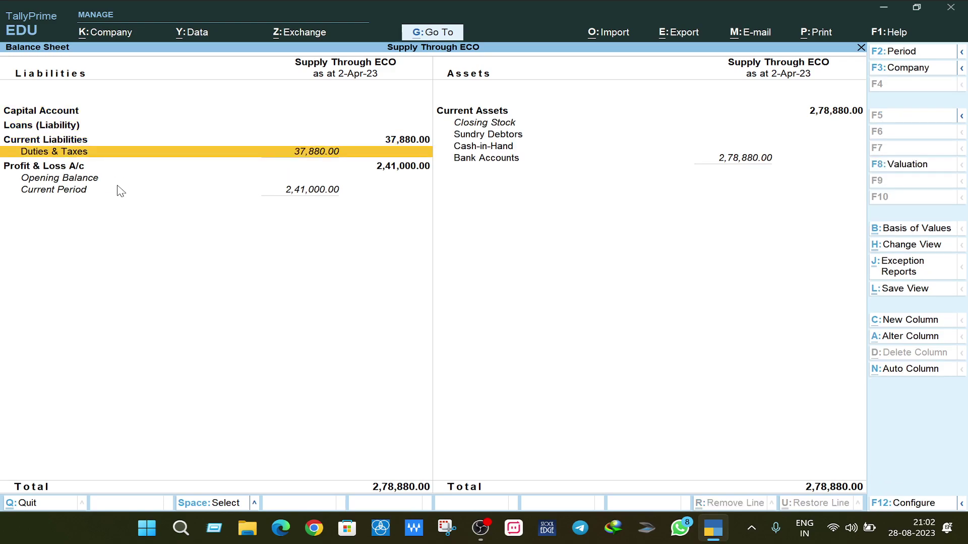
pyautogui.press('Return')
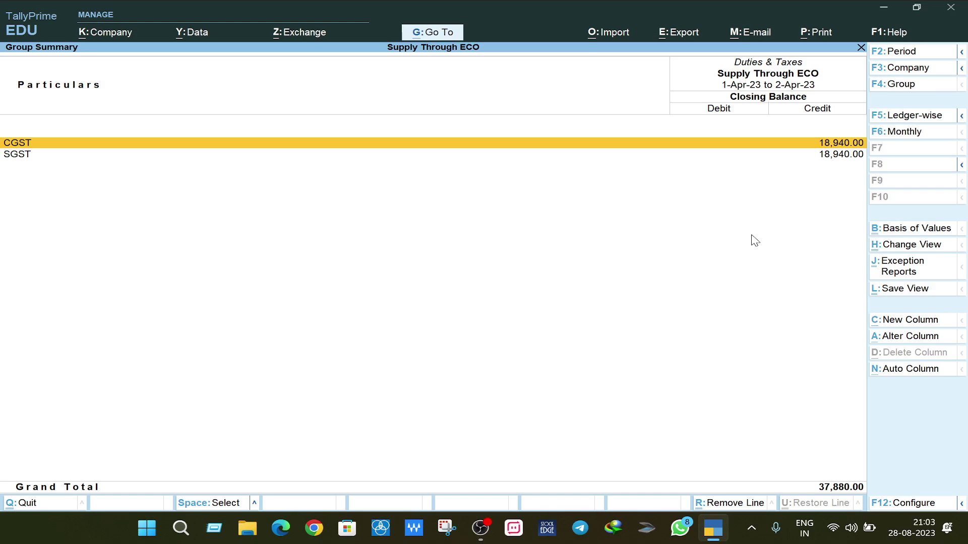
# Leave the Balance Sheet and open the GSTR-3B report from the GST reports.
pyautogui.press('Escape')
pyautogui.press('Escape')
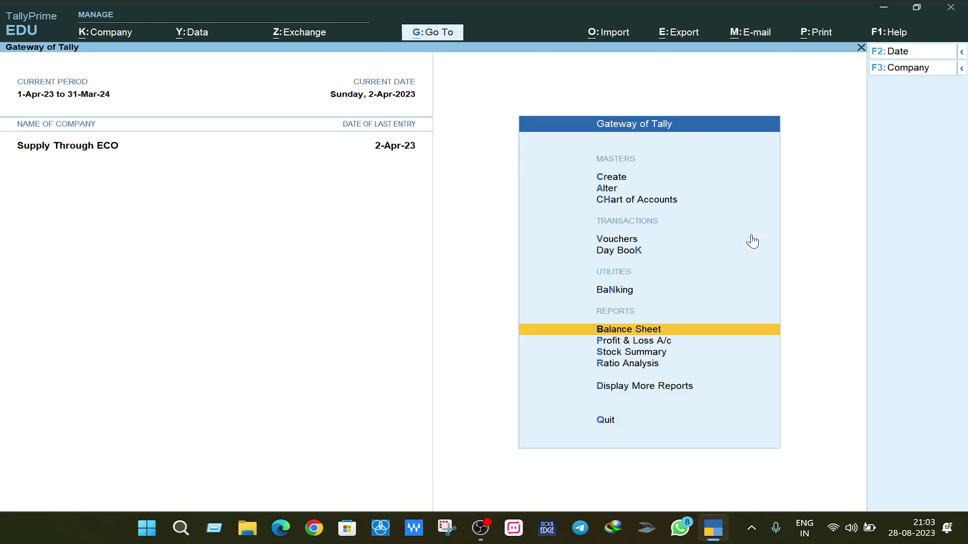
pyautogui.press('Down')
pyautogui.press('Down')
pyautogui.press('Down')
pyautogui.press('Down')
pyautogui.press('Down')
pyautogui.press('Up')
pyautogui.press('Return')
pyautogui.press('Down')
pyautogui.press('Down')
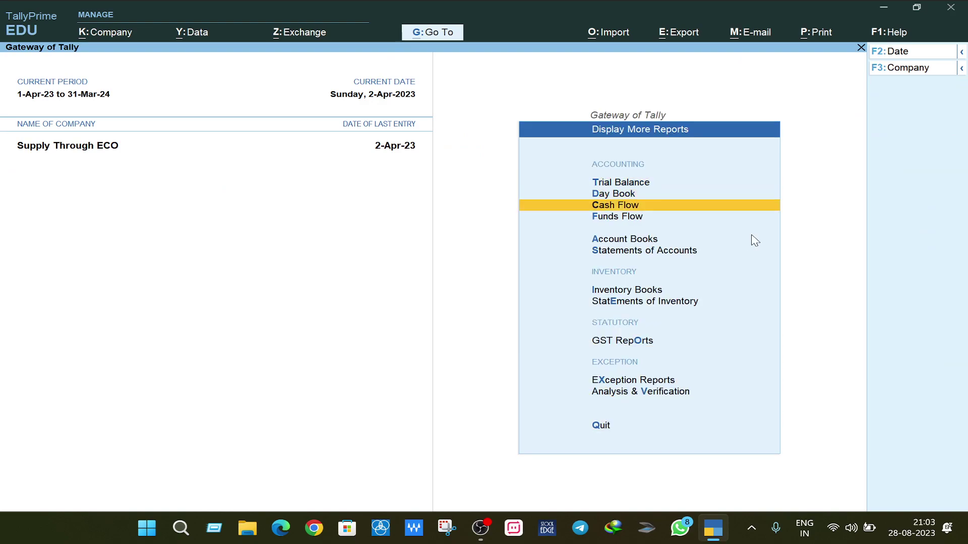
pyautogui.press('Down')
pyautogui.press('Down')
pyautogui.press('Down')
pyautogui.press('Down')
pyautogui.press('Down')
pyautogui.press('Down')
pyautogui.press('Down')
pyautogui.press('Up')
pyautogui.press('Return')
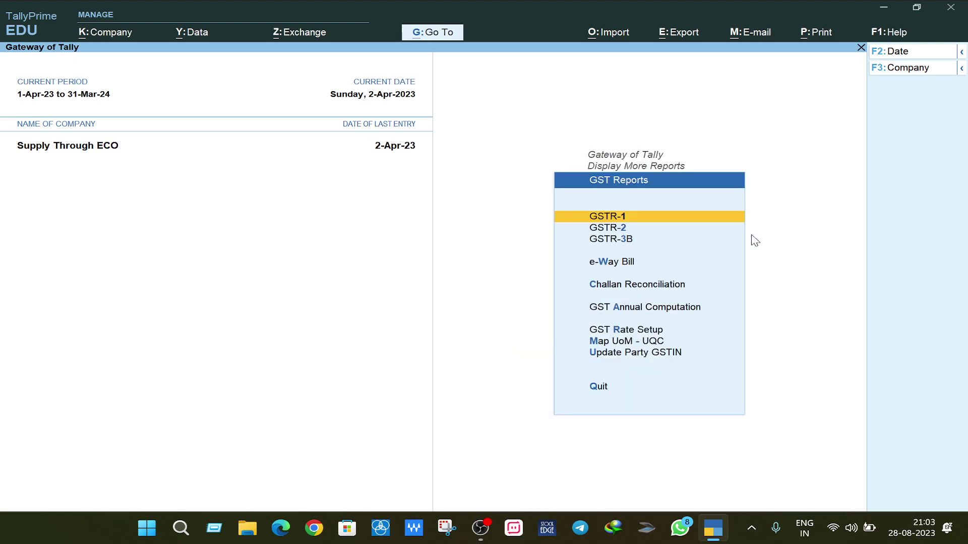
pyautogui.press('Down')
pyautogui.press('Down')
pyautogui.press('Return')
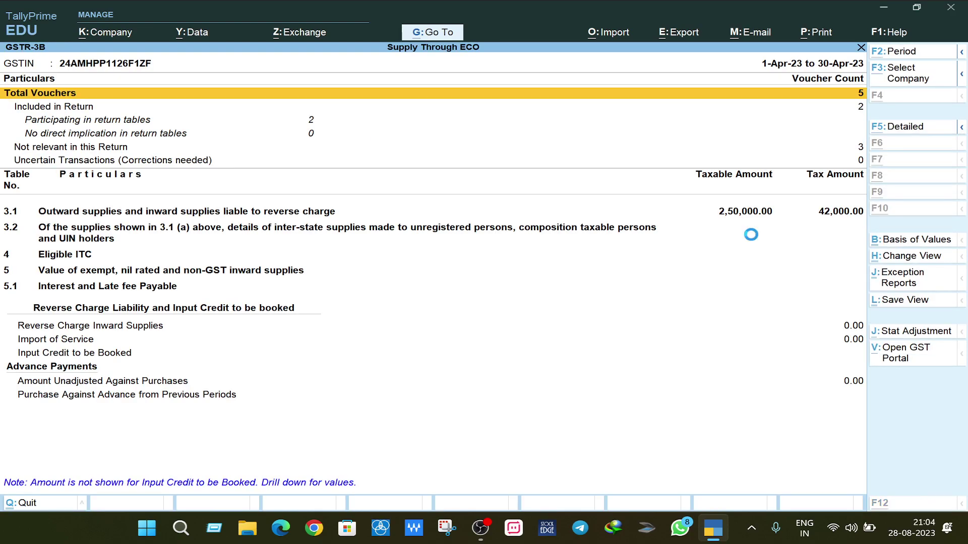
# Show GSTR-3B in detailed format and examine its voucher count section and the outward supplies in table 3.1.
pyautogui.hotkey('alt', 'F5')
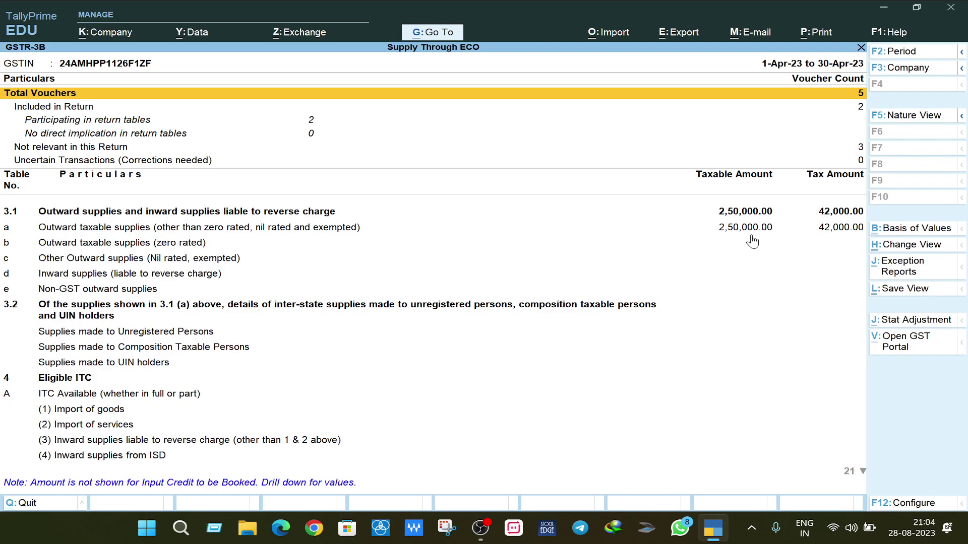
pyautogui.press('Down')
pyautogui.press('Down')
pyautogui.press('Down')
pyautogui.press('Down')
pyautogui.press('Down')
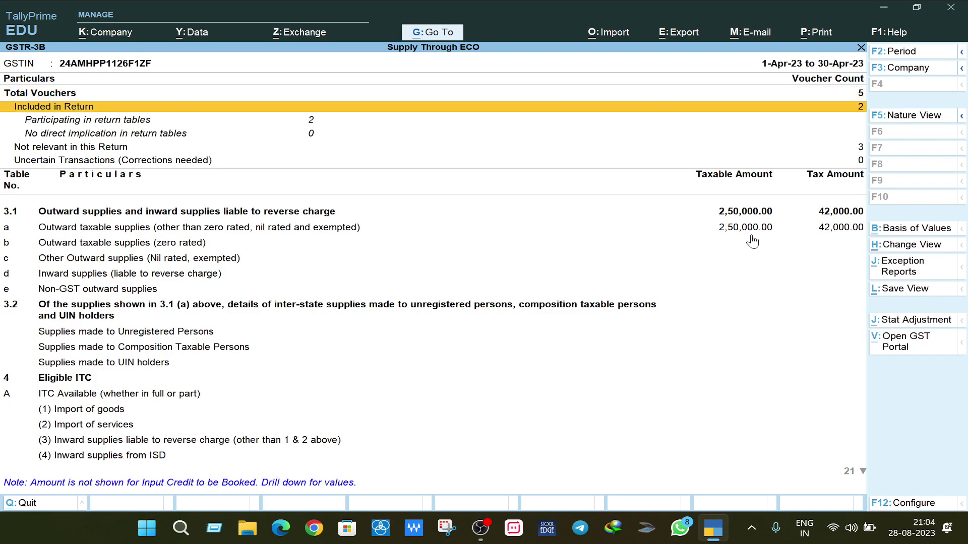
pyautogui.press('Up')
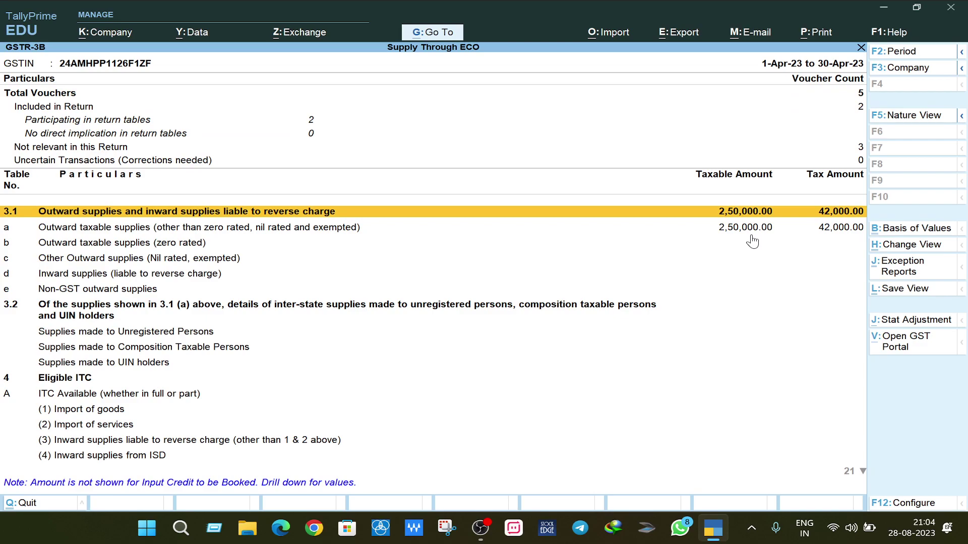
pyautogui.press('Up')
pyautogui.press('Up')
pyautogui.press('Down')
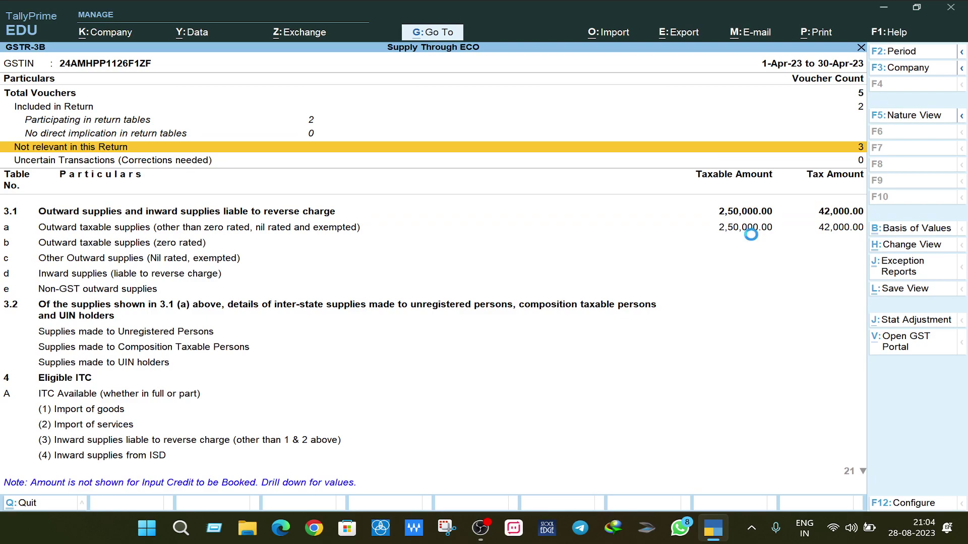
# Examine the Amazon receipt and the SGST journal listed under non-GST transactions not relevant in the GSTR-3B return.
pyautogui.press('Return')
pyautogui.press('Return')
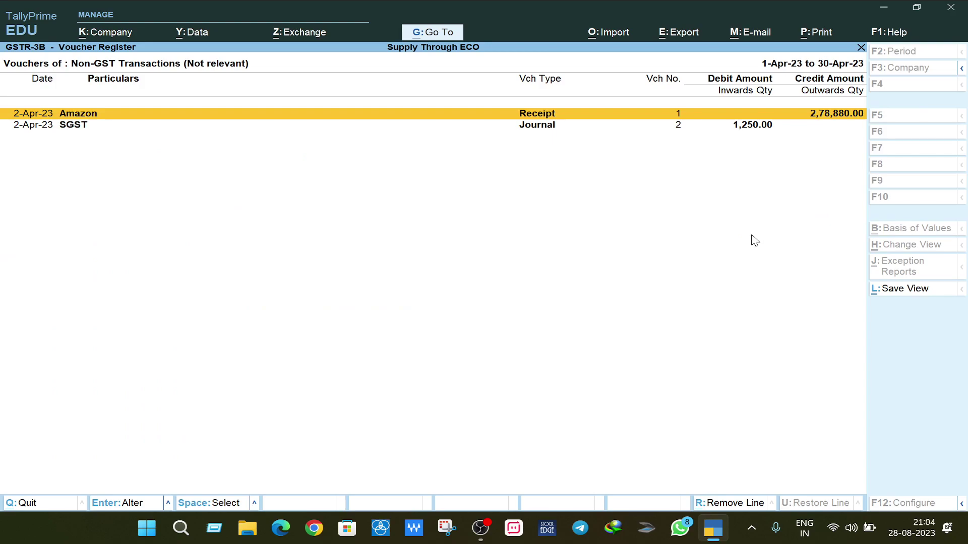
pyautogui.press('Return')
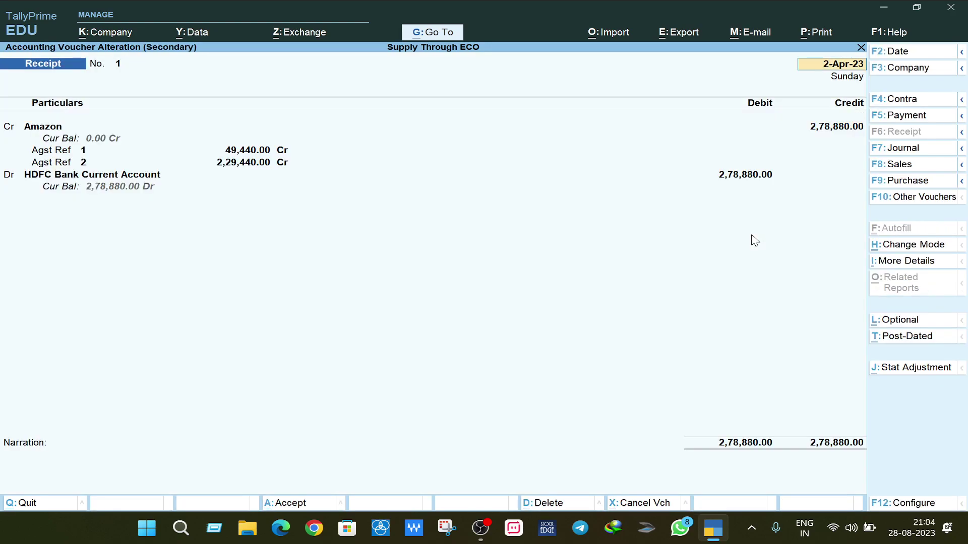
pyautogui.press('Escape')
pyautogui.press('Down')
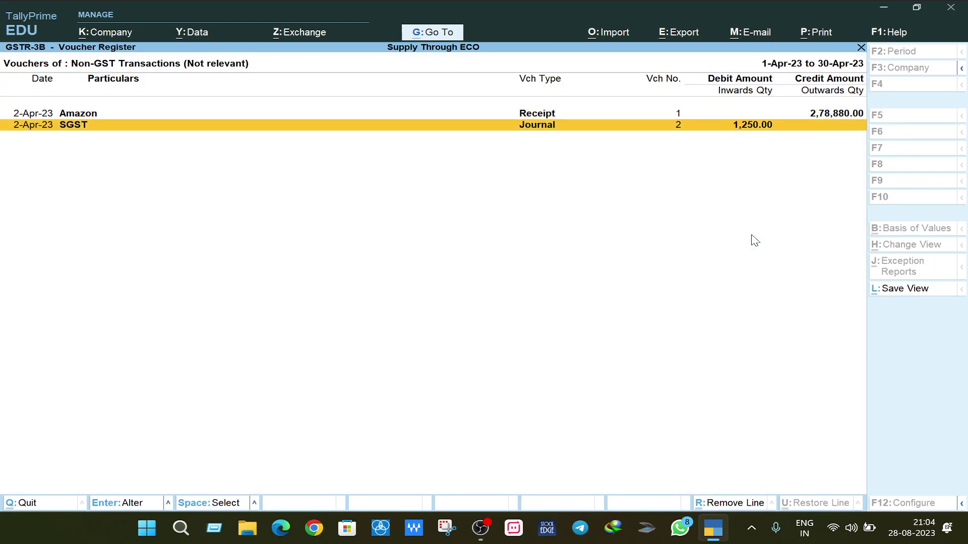
pyautogui.press('Return')
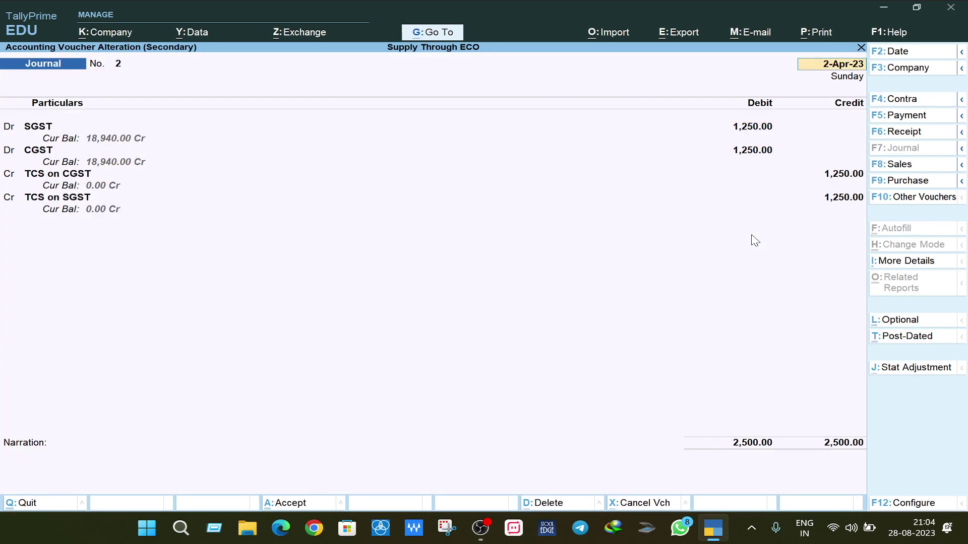
pyautogui.press('Escape')
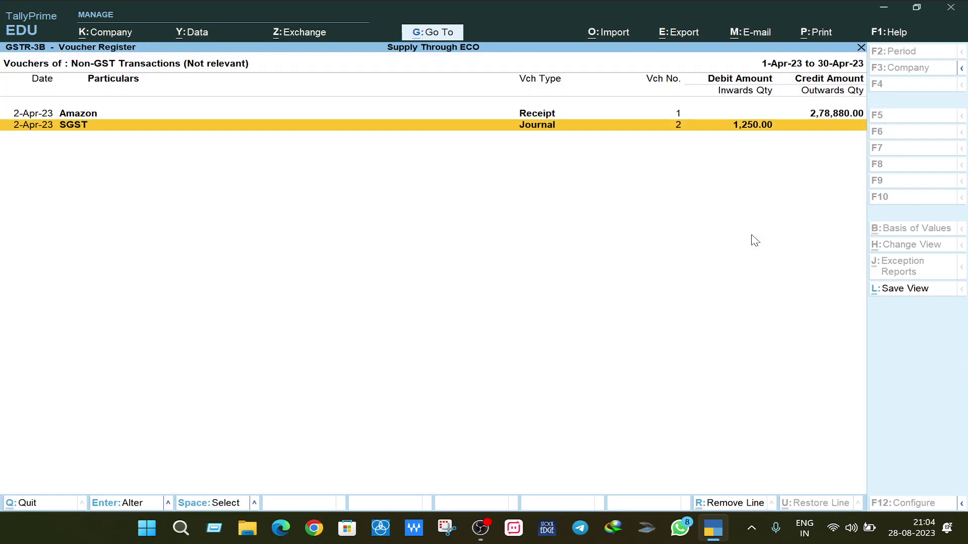
pyautogui.press('Escape')
pyautogui.press('Escape')
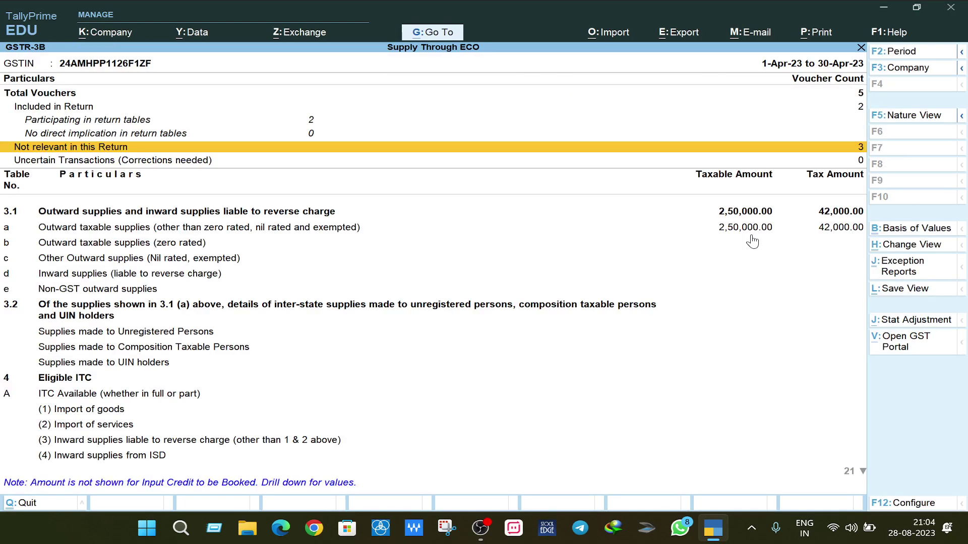
# Examine the remaining voucher not relevant in this return, the Amazon fees and TCS adjustment journal, and return to GSTR-3B.
pyautogui.press('Return')
pyautogui.press('Down')
pyautogui.press('Return')
pyautogui.press('Return')
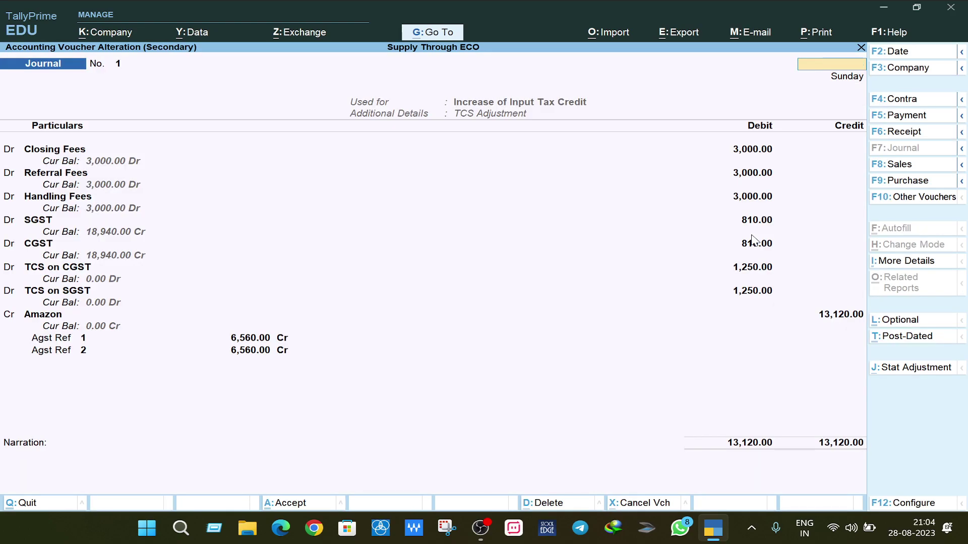
pyautogui.press('Escape')
pyautogui.press('y')
pyautogui.press('Escape')
pyautogui.press('Escape')
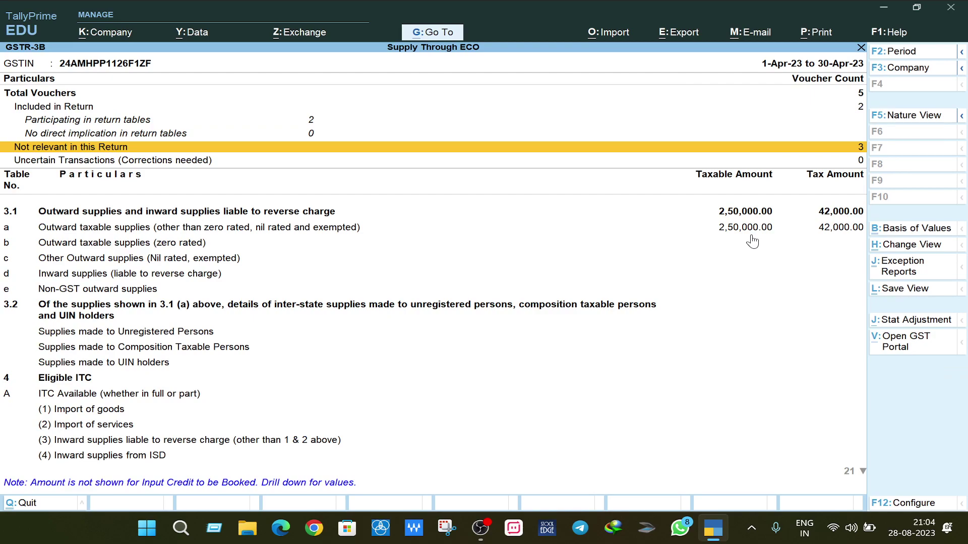
# Condense GSTR-3B, expand only table 3.1 and examine the vouchers behind its outward taxable supplies.
pyautogui.press('Down')
pyautogui.press('Down')
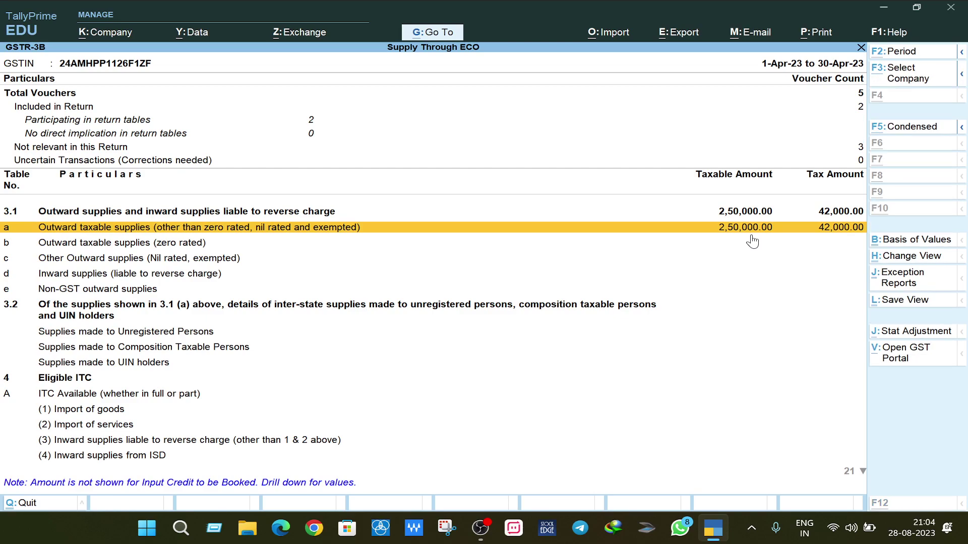
pyautogui.hotkey('alt', 'F5')
pyautogui.hotkey('alt', 'F5')
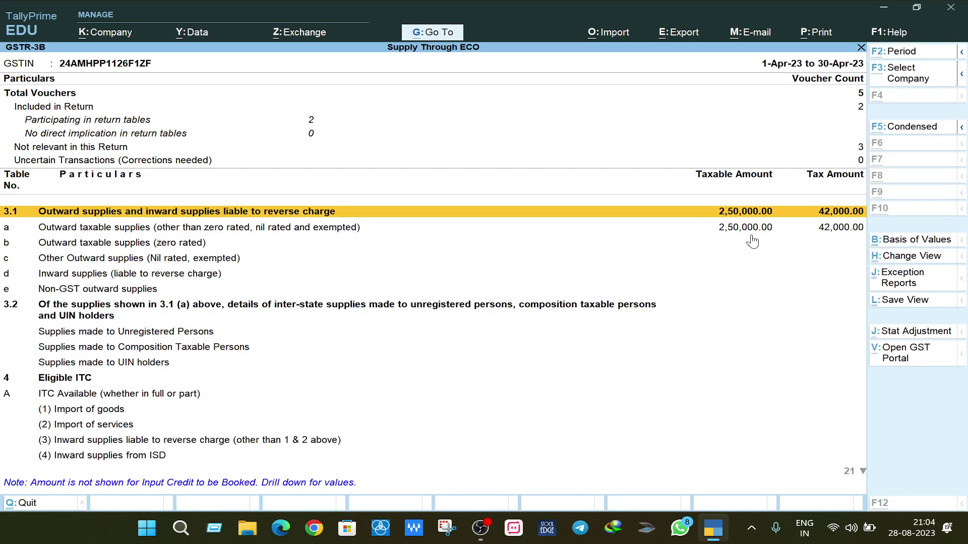
pyautogui.hotkey('alt', 'F5')
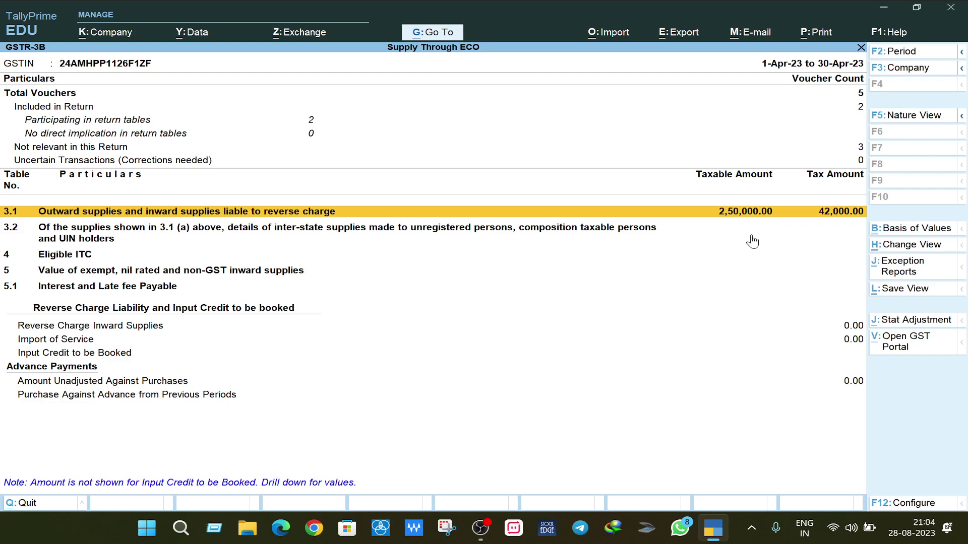
pyautogui.hotkey('shift', 'Return')
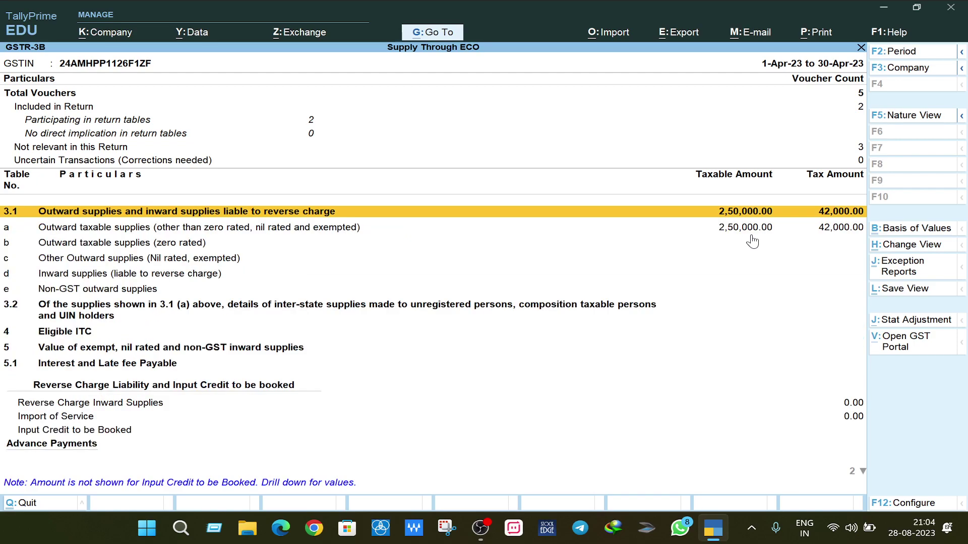
pyautogui.click(751, 235)
pyautogui.click(751, 235)
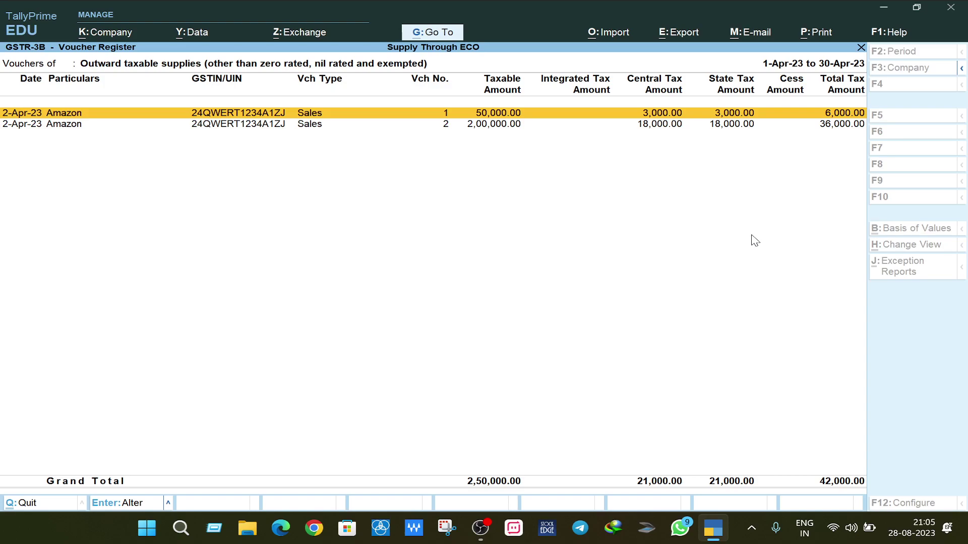
pyautogui.press('Escape')
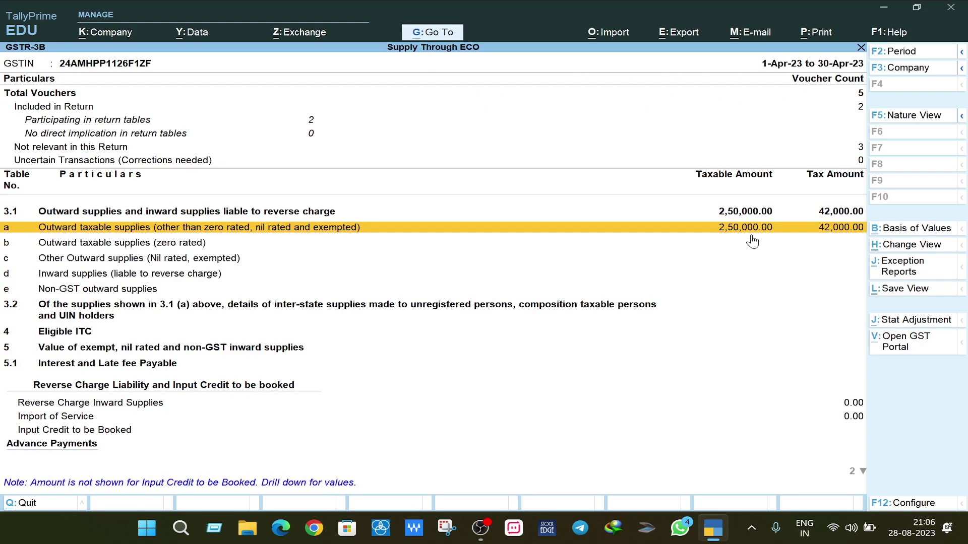
# Leave the GST reports and examine the Balance Sheet in detailed format, including Duties & Taxes and Bank Accounts.
pyautogui.press('Escape')
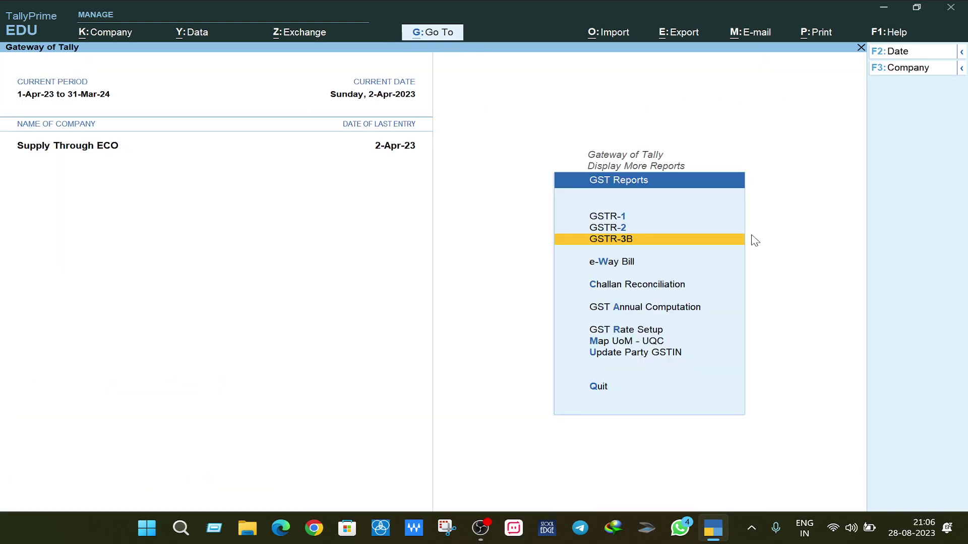
pyautogui.press('Escape')
pyautogui.press('Escape')
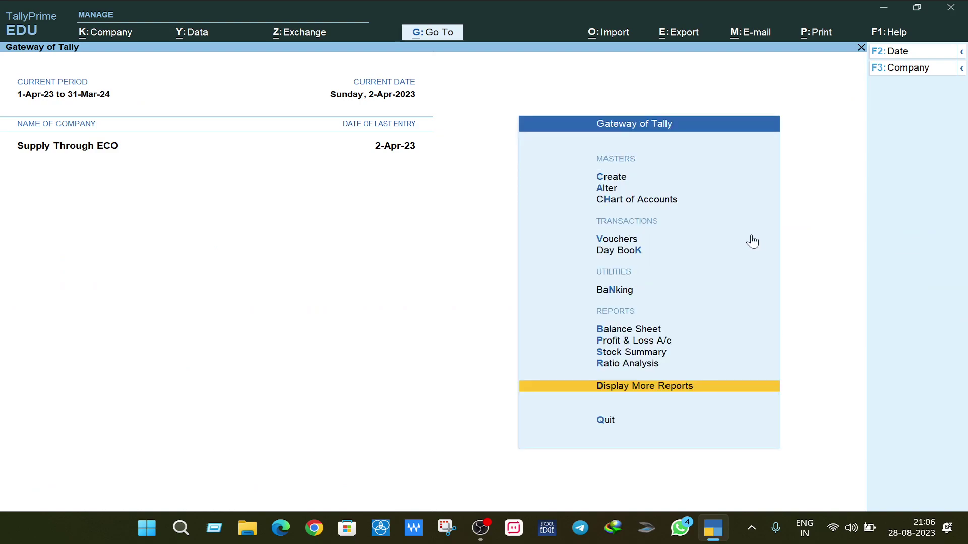
pyautogui.press('Escape')
pyautogui.press('Escape')
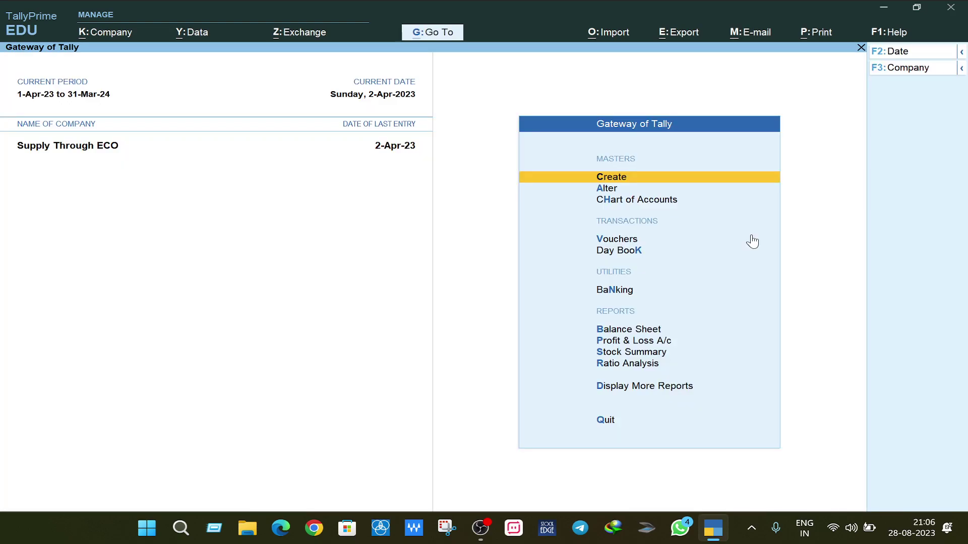
pyautogui.press('b')
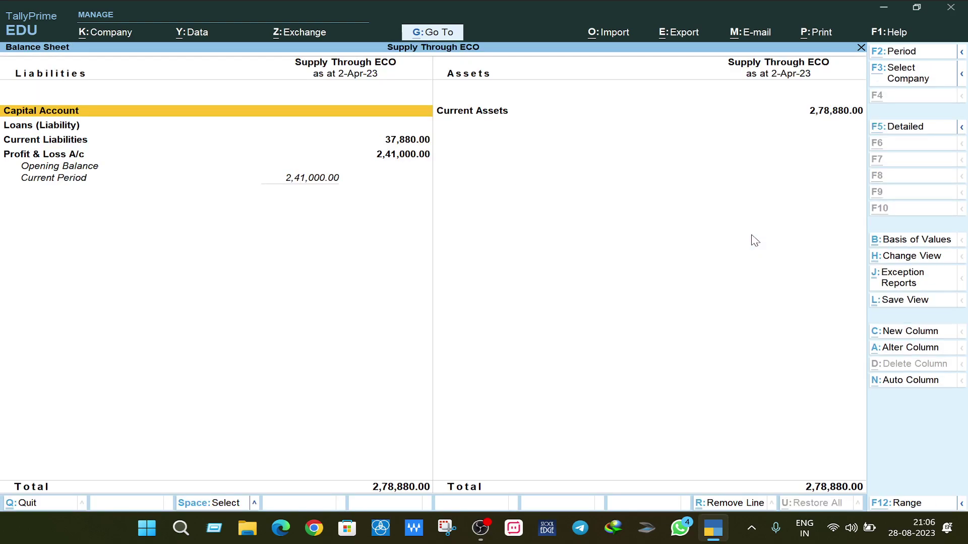
pyautogui.hotkey('alt', 'F5')
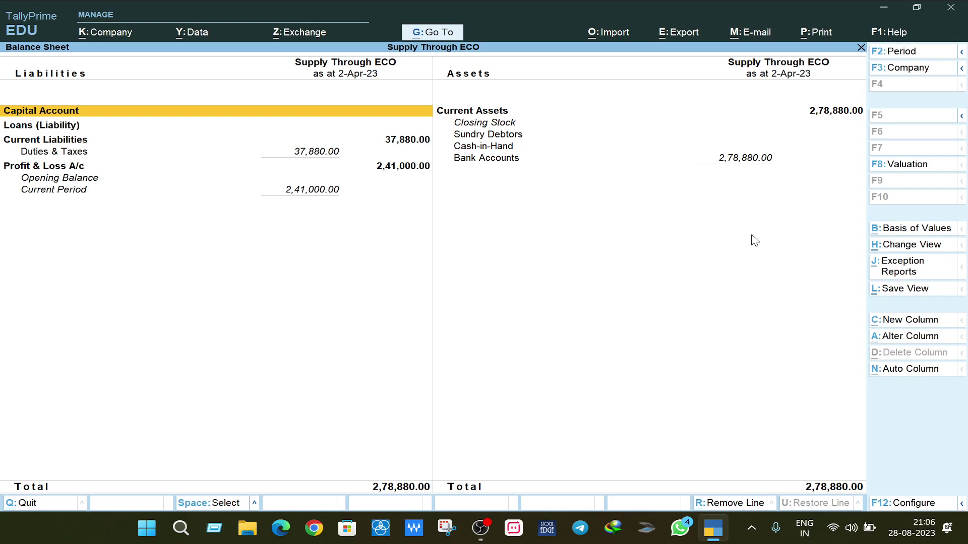
pyautogui.press('Escape')
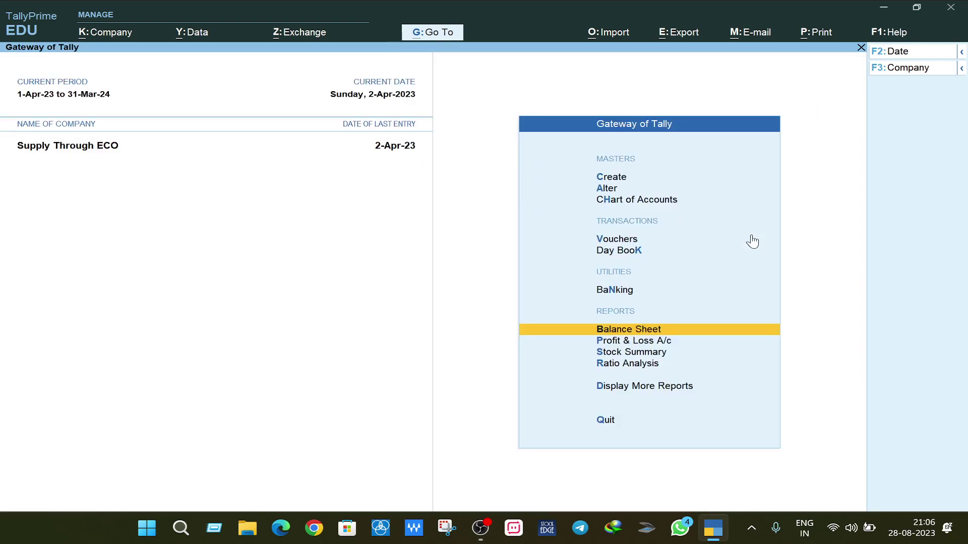
pyautogui.press('Up')
pyautogui.press('Up')
pyautogui.press('Up')
pyautogui.press('Return')
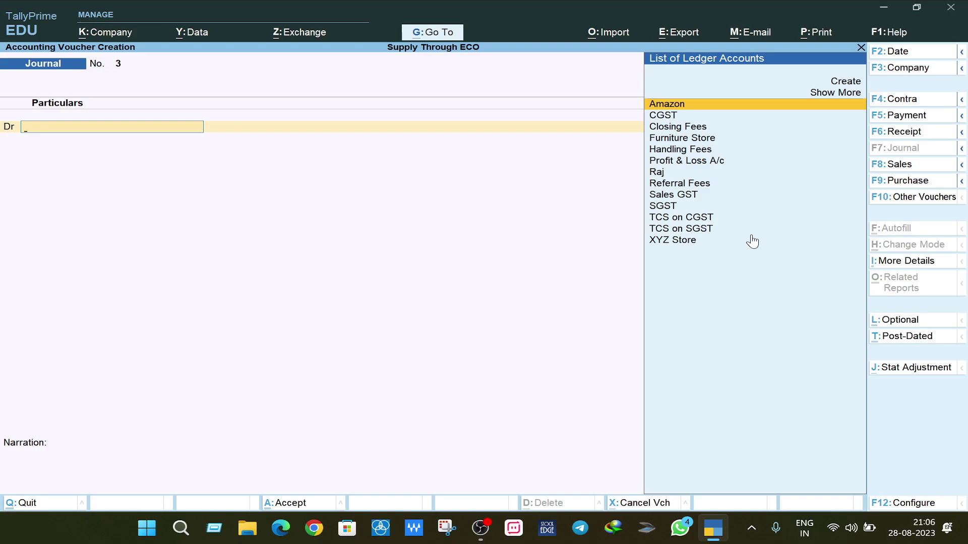
pyautogui.press('F2')
pyautogui.write('20-5')
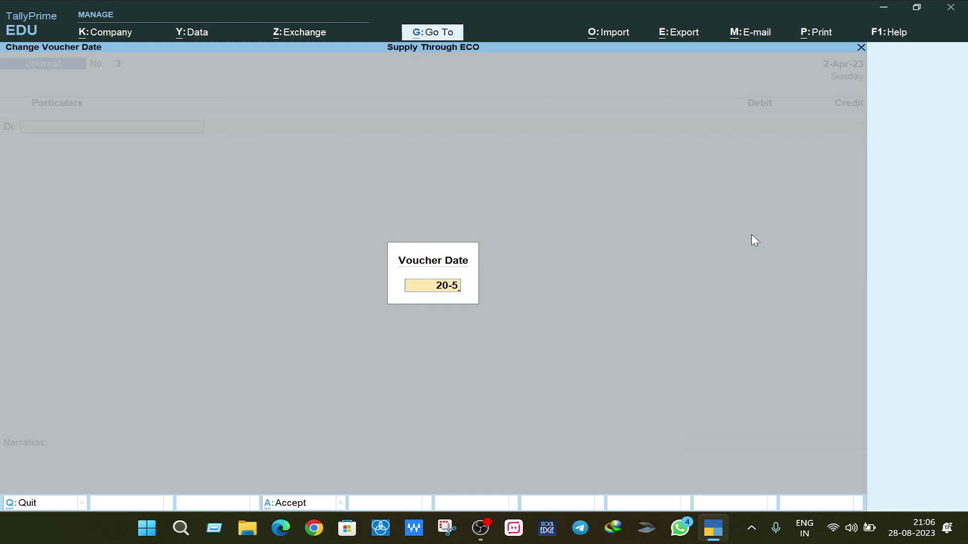
pyautogui.press('BackSpace')
pyautogui.press('BackSpace')
pyautogui.press('BackSpace')
pyautogui.press('BackSpace')
pyautogui.press('Escape')
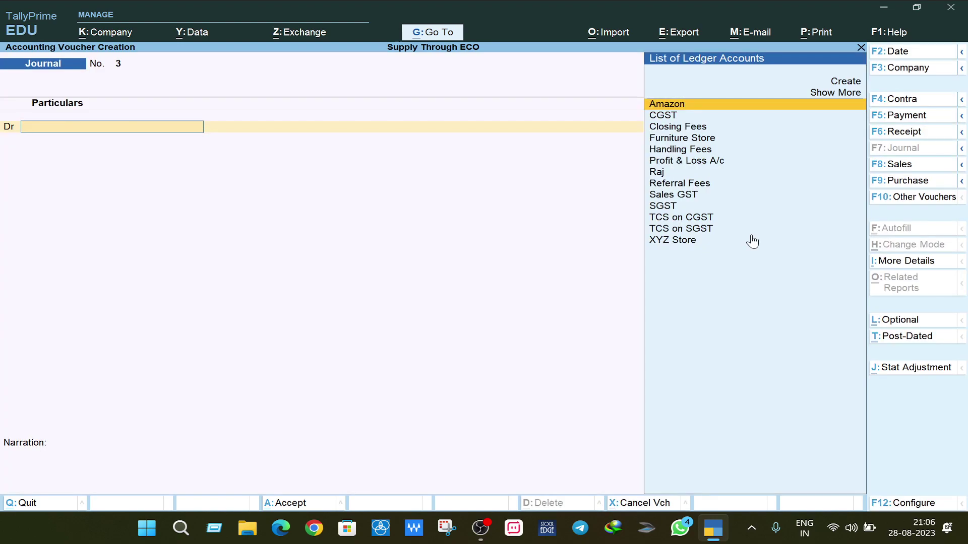
pyautogui.press('F5')
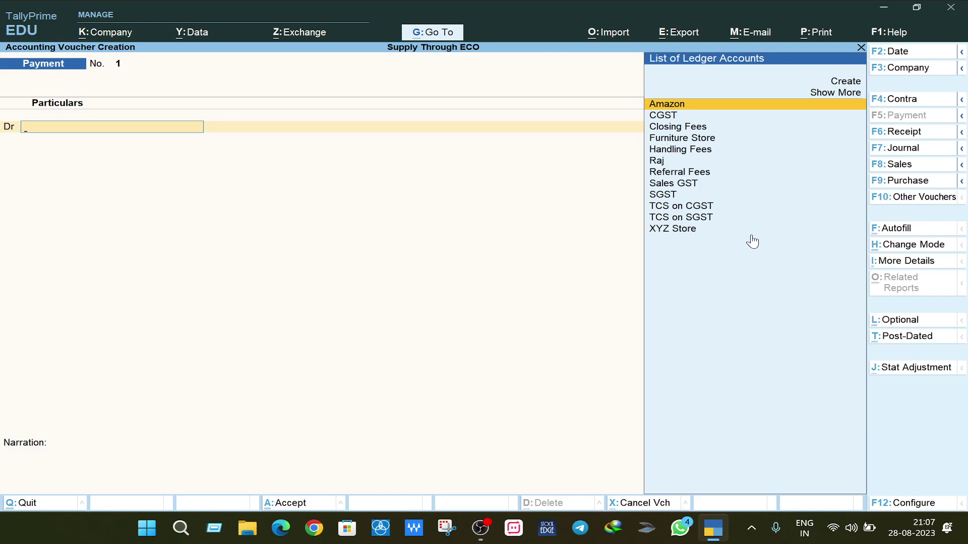
pyautogui.press('F2')
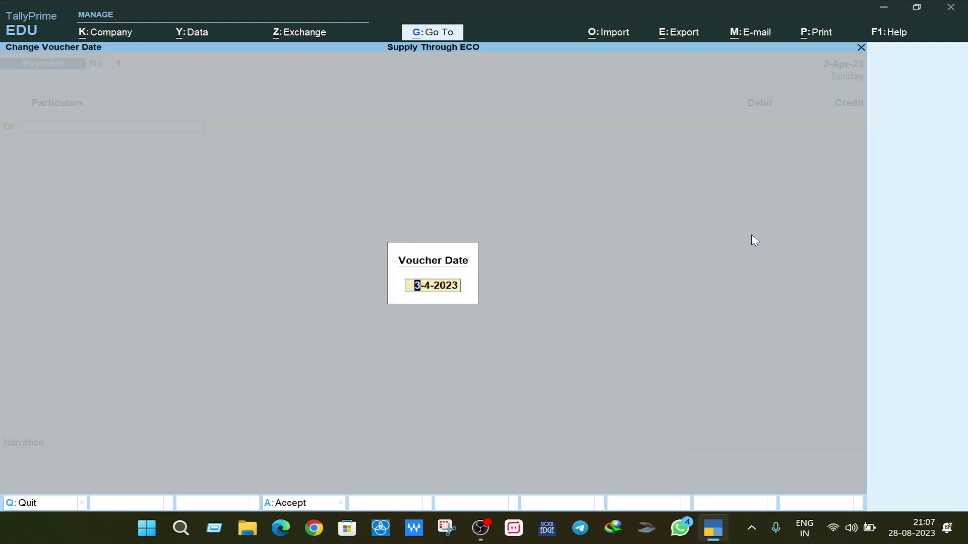
pyautogui.write('20-5-2023')
pyautogui.press('BackSpace')
pyautogui.press('BackSpace')
pyautogui.press('BackSpace')
pyautogui.press('BackSpace')
pyautogui.press('BackSpace')
pyautogui.press('BackSpace')
pyautogui.press('BackSpace')
pyautogui.press('BackSpace')
pyautogui.press('BackSpace')
pyautogui.press('Escape')
pyautogui.press('Escape')
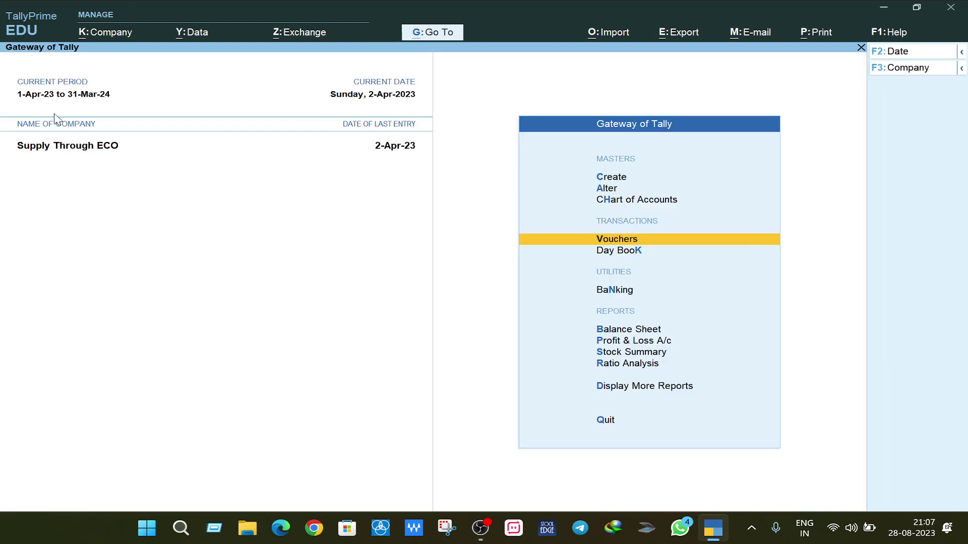
# Start a payment voucher and set its date to 1-5.
pyautogui.press('Return')
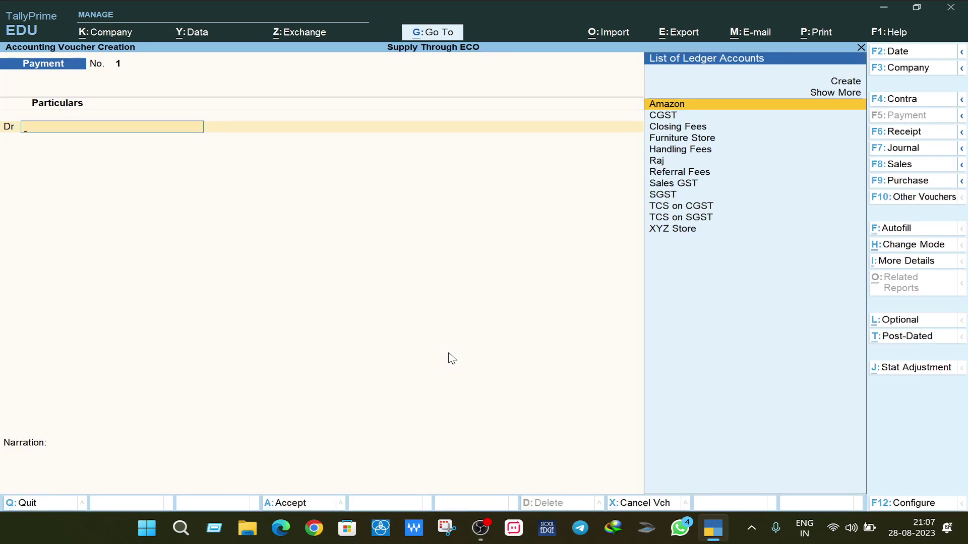
pyautogui.press('F2')
pyautogui.write('1')
pyautogui.press('BackSpace')
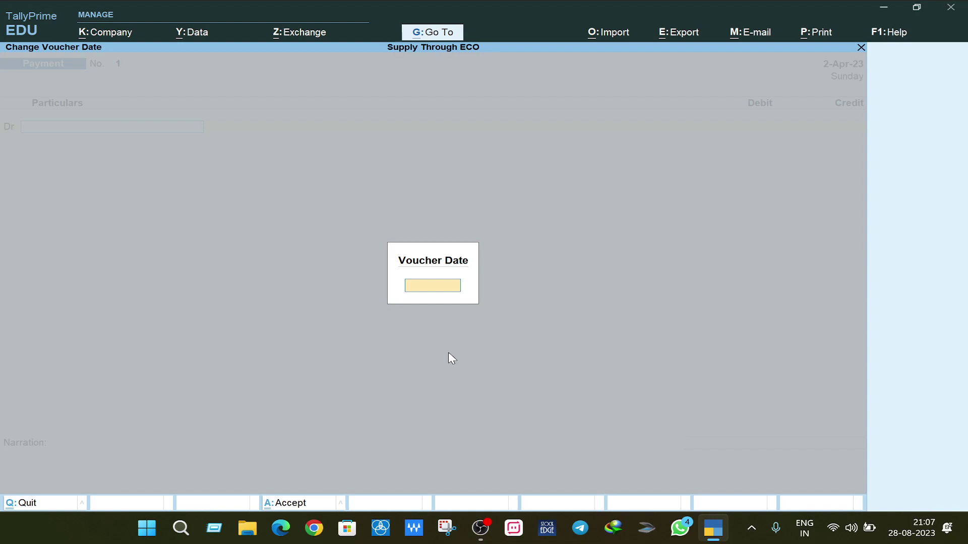
pyautogui.write('1-5')
pyautogui.press('Return')
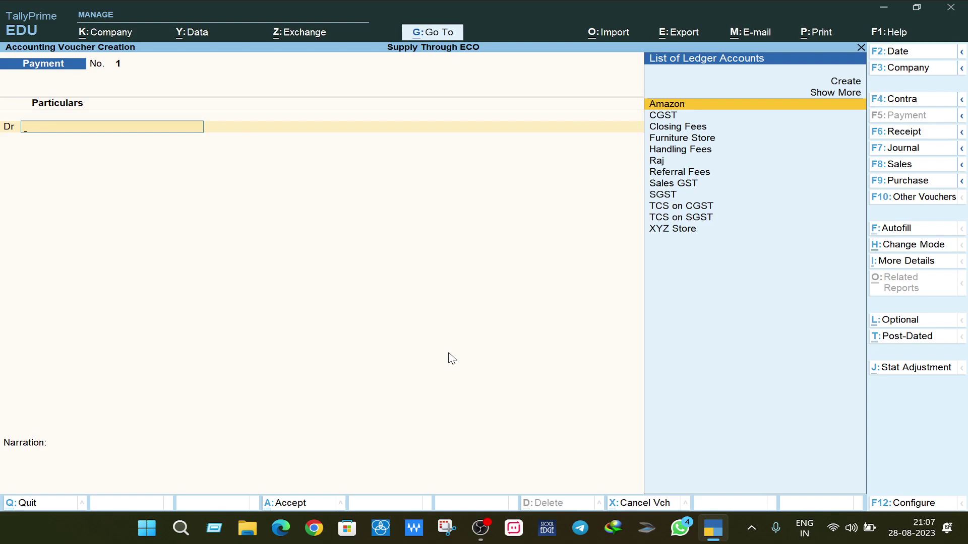
# Debit the CGST ledger with 18,940 in the payment voucher.
pyautogui.write('C')
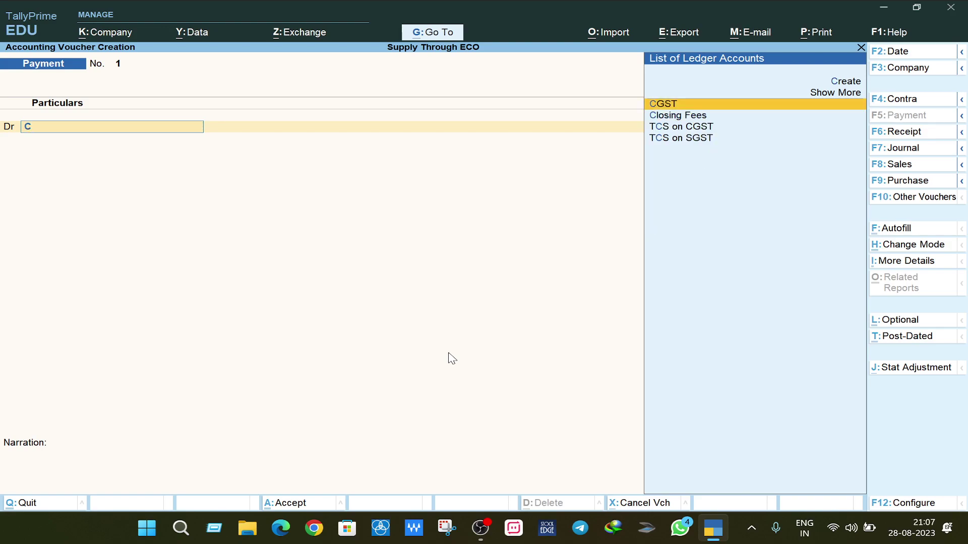
pyautogui.press('Return')
pyautogui.write('18940')
pyautogui.press('Return')
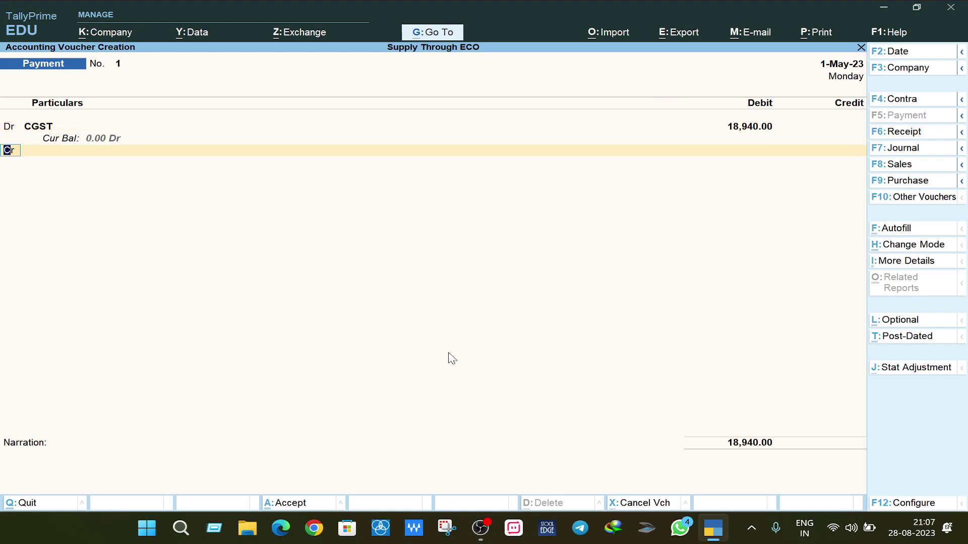
# Add a debit line for the SGST ledger with 18,940.
pyautogui.press('d')
pyautogui.press('Return')
pyautogui.write('Sg')
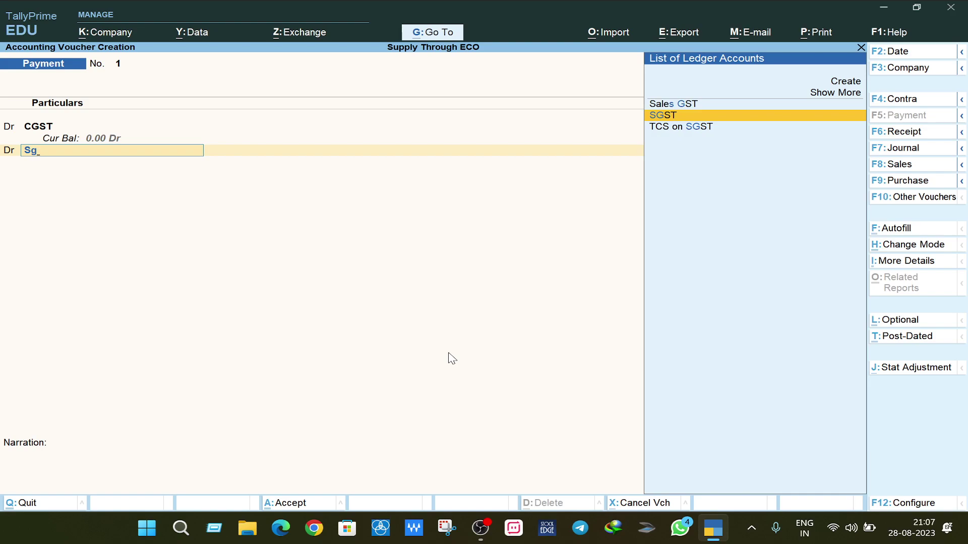
pyautogui.press('Return')
pyautogui.write('18940')
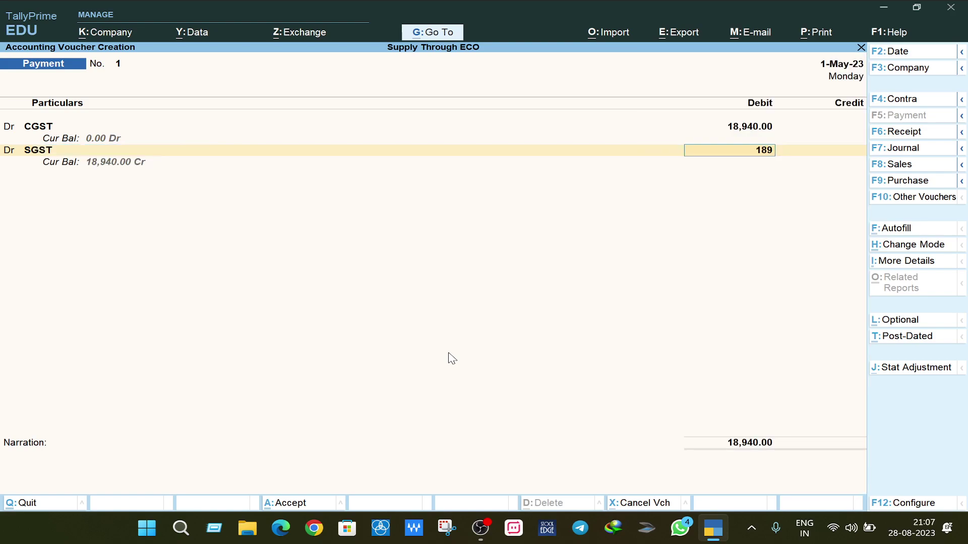
pyautogui.press('Return')
# Credit the HDFC Bank Current Account with 37,880 in the payment voucher.
pyautogui.press('c')
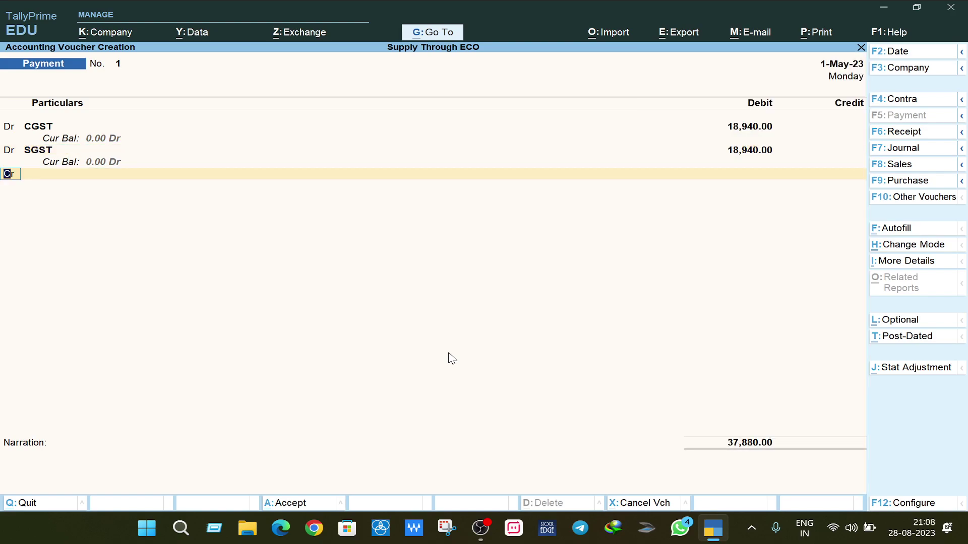
pyautogui.press('Return')
pyautogui.write('Bank')
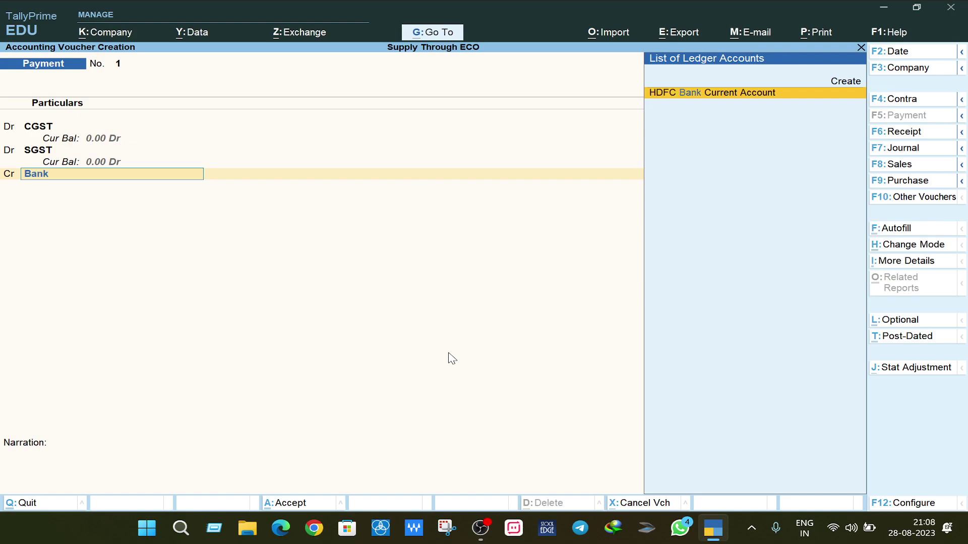
pyautogui.press('Return')
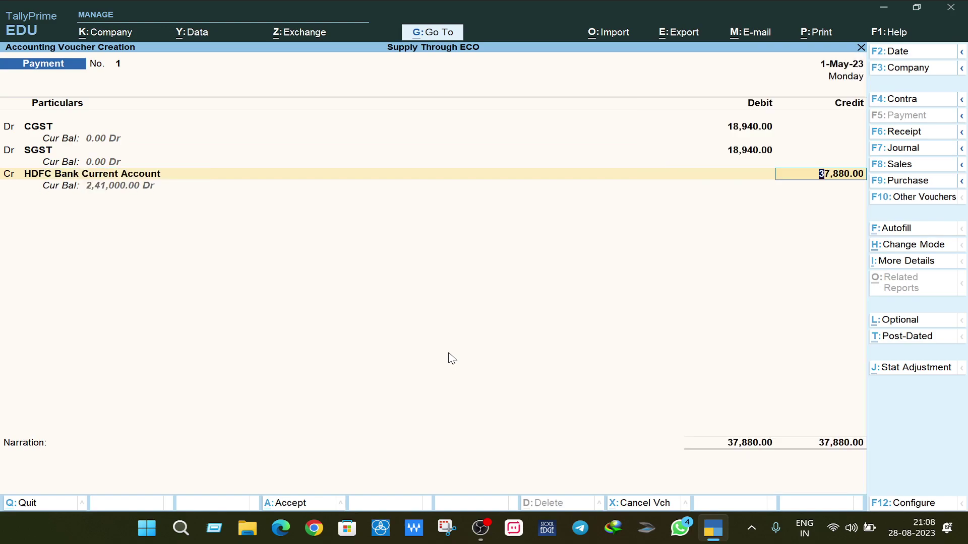
pyautogui.press('Return')
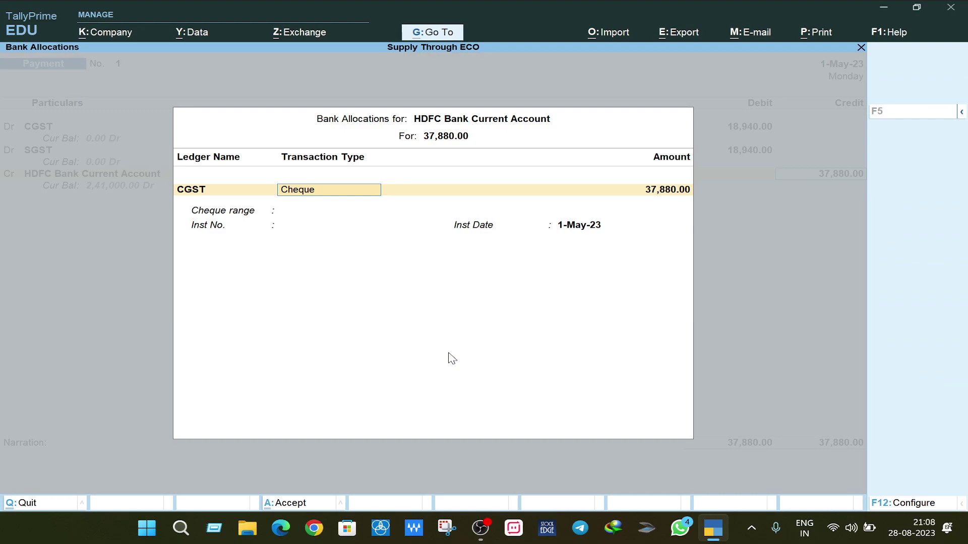
# Set the transaction type to e-Fund Transfer in the bank allocation for the HDFC Bank Current Account.
pyautogui.press('BackSpace')
pyautogui.press('Return')
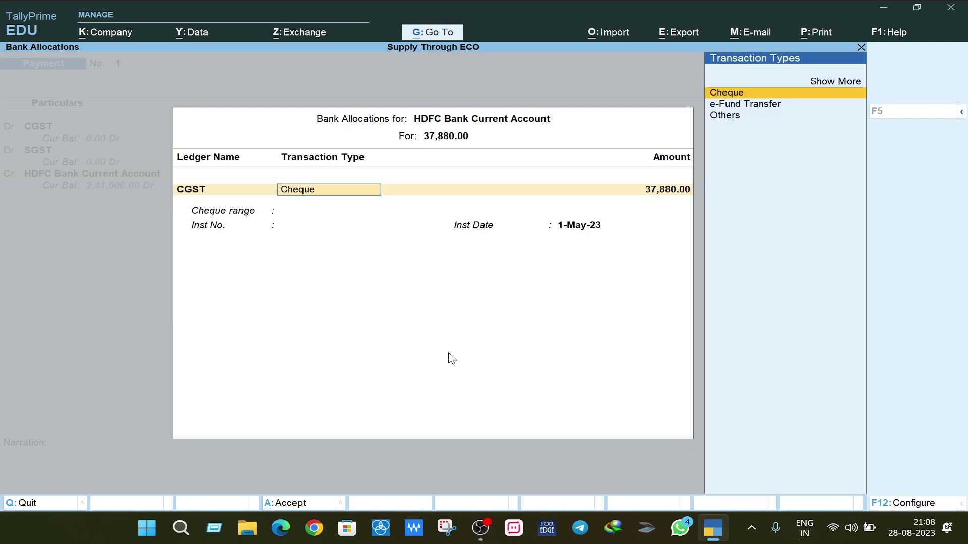
pyautogui.press('Down')
pyautogui.press('Return')
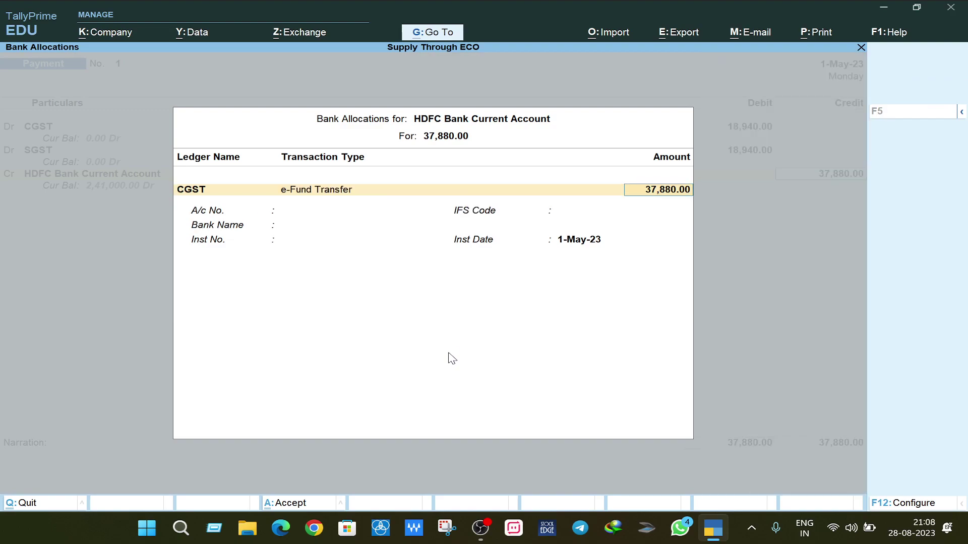
# Accept the remaining bank allocation details without changes, save the payment voucher and leave voucher entry.
pyautogui.press('Return')
pyautogui.press('Return')
pyautogui.press('Return')
pyautogui.press('Return')
pyautogui.press('Return')
pyautogui.press('Return')
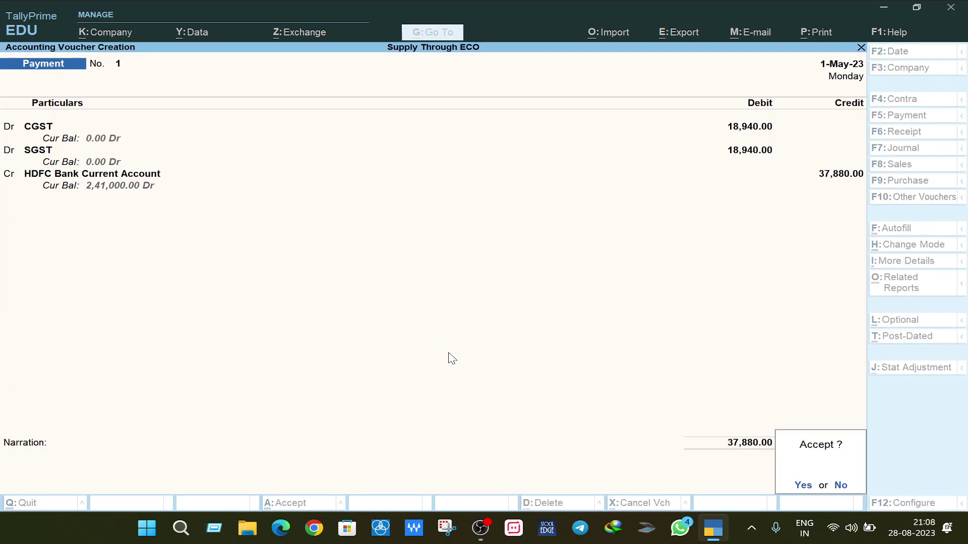
pyautogui.press('Return')
pyautogui.press('Escape')
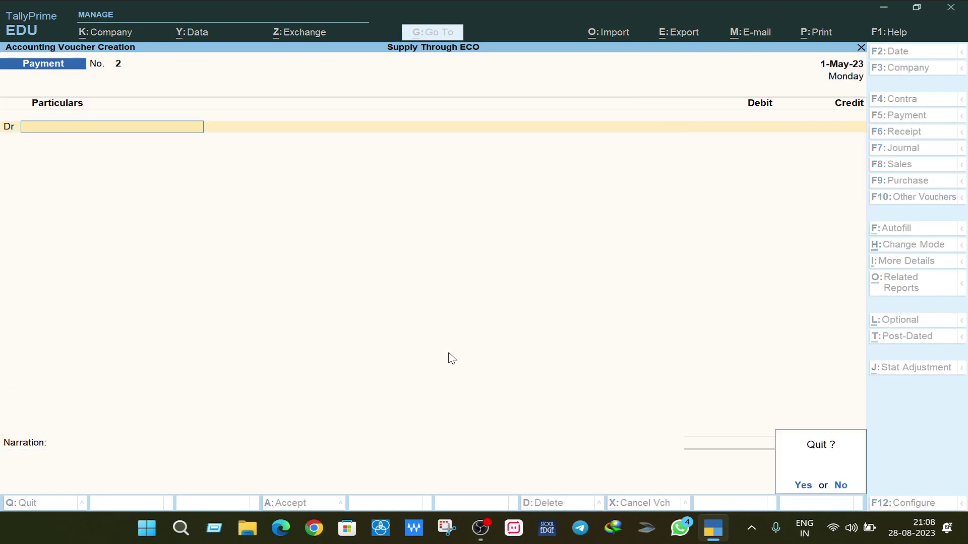
pyautogui.press('Return')
# Examine the Balance Sheet in detailed format, checking Duties & Taxes under Current Liabilities.
pyautogui.press('Down')
pyautogui.press('Down')
pyautogui.press('Down')
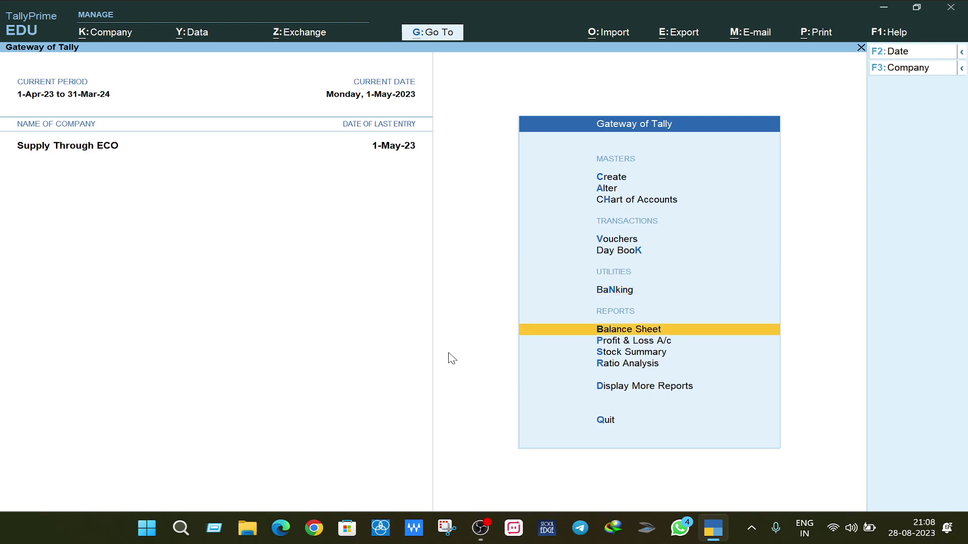
pyautogui.press('Return')
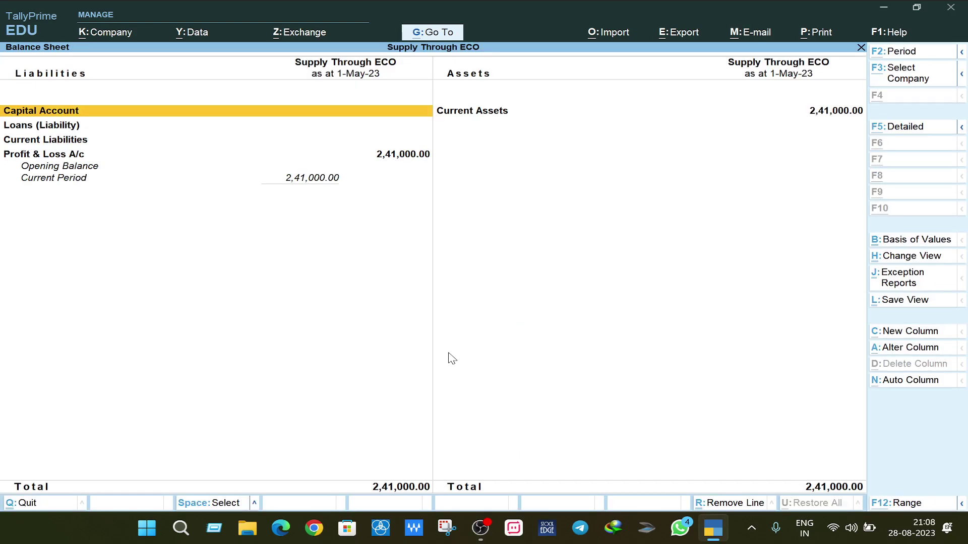
pyautogui.hotkey('alt', 'F5')
pyautogui.press('Down')
pyautogui.press('Down')
pyautogui.press('Down')
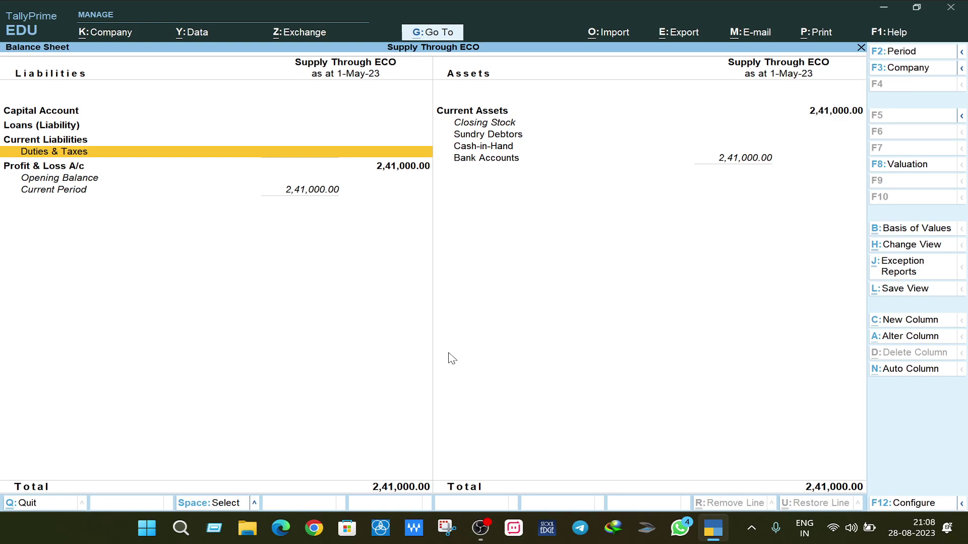
# Close the Balance Sheet and quit the accounting program.
pyautogui.press('Escape')
pyautogui.press('Escape')
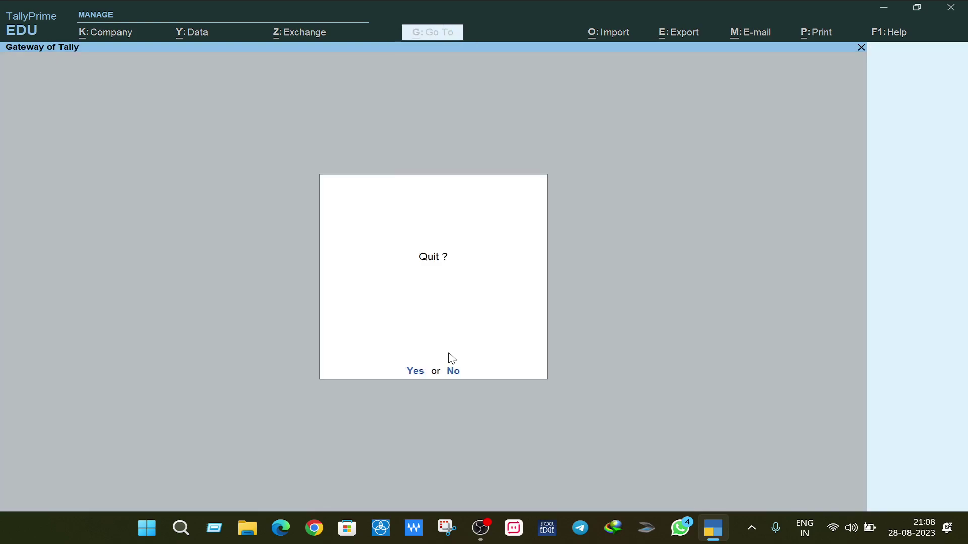
pyautogui.press('Return')
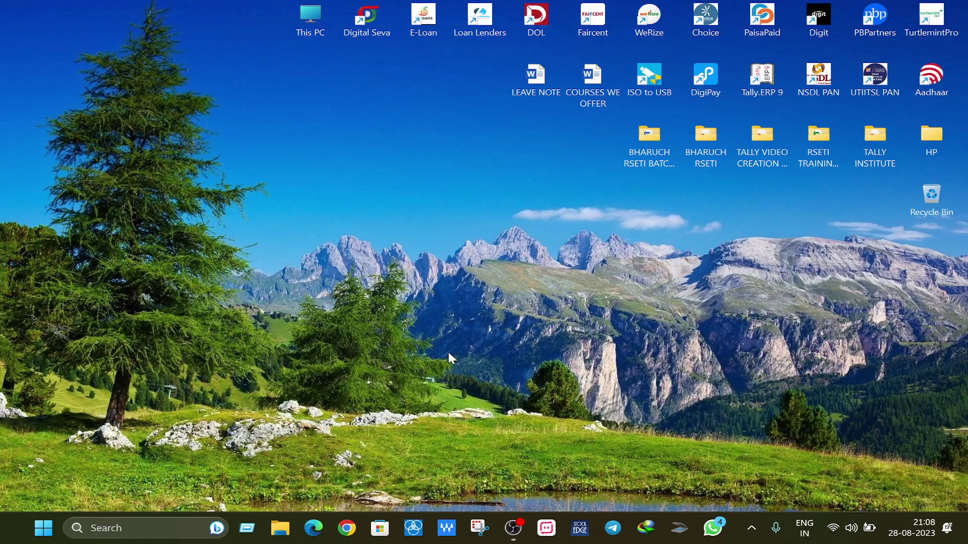